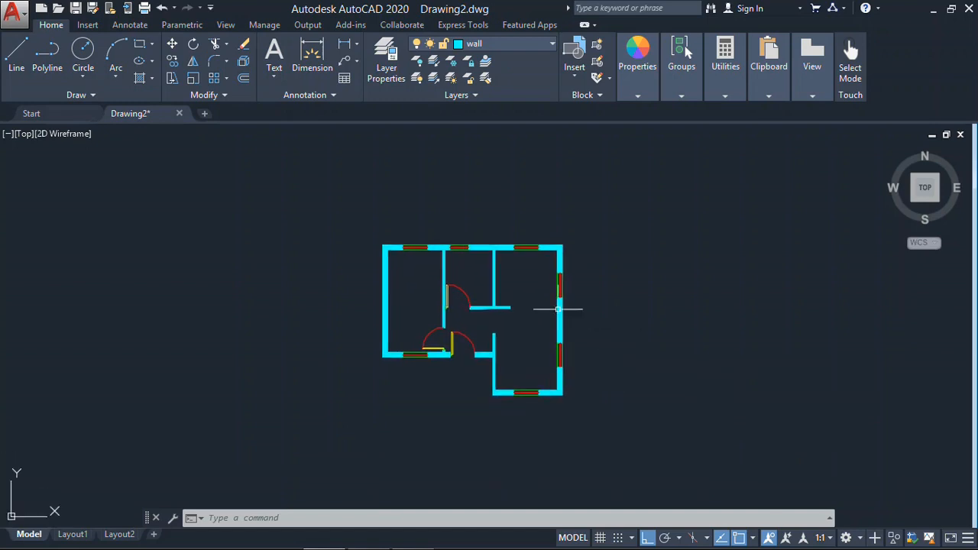
- Check the floor plan against the reference image House-Plan-with-One-Bedroom-Gable-Roof-06.jpg in Photo Gallery, and return to AutoCAD
scroll(535, 302, up, 10)
scroll(424, 286, down, 5)
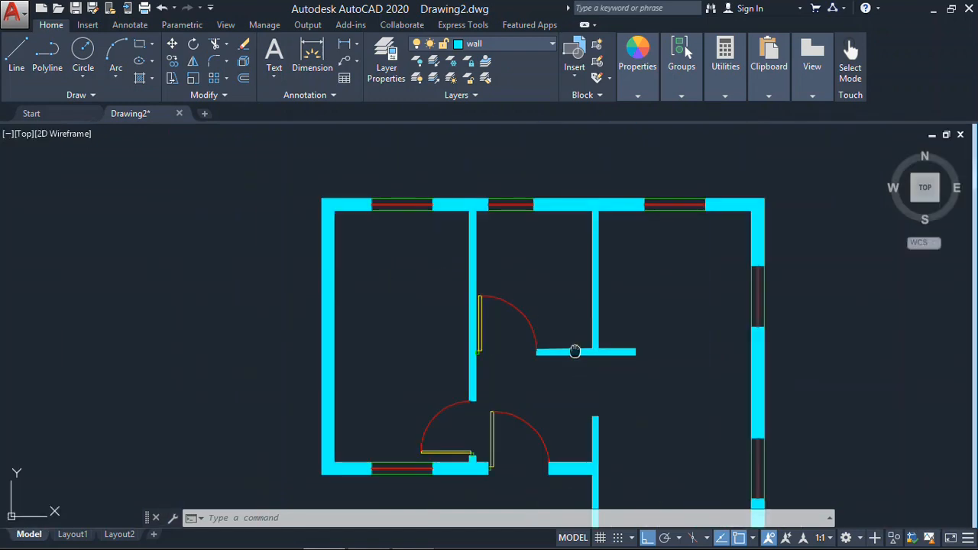
middle_drag(575, 352, 506, 291)
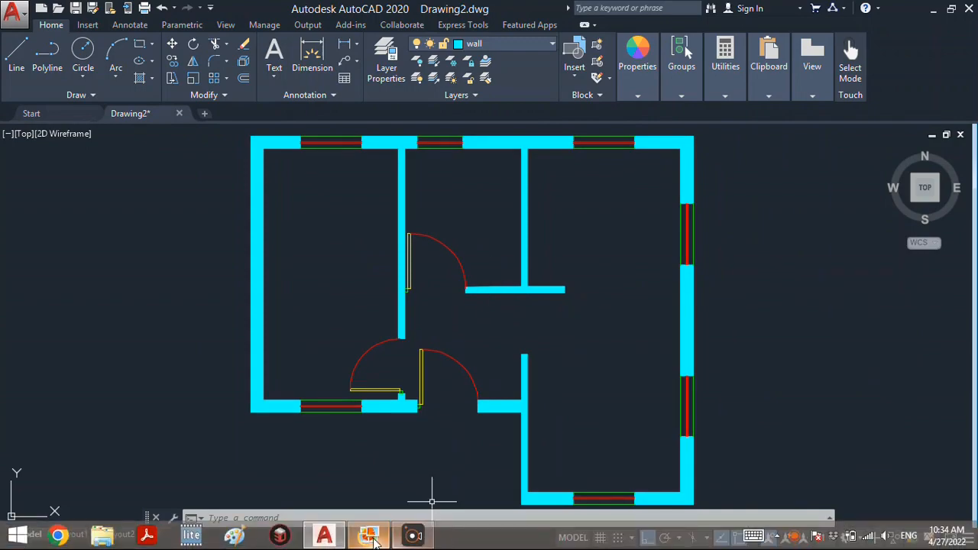
click(370, 536)
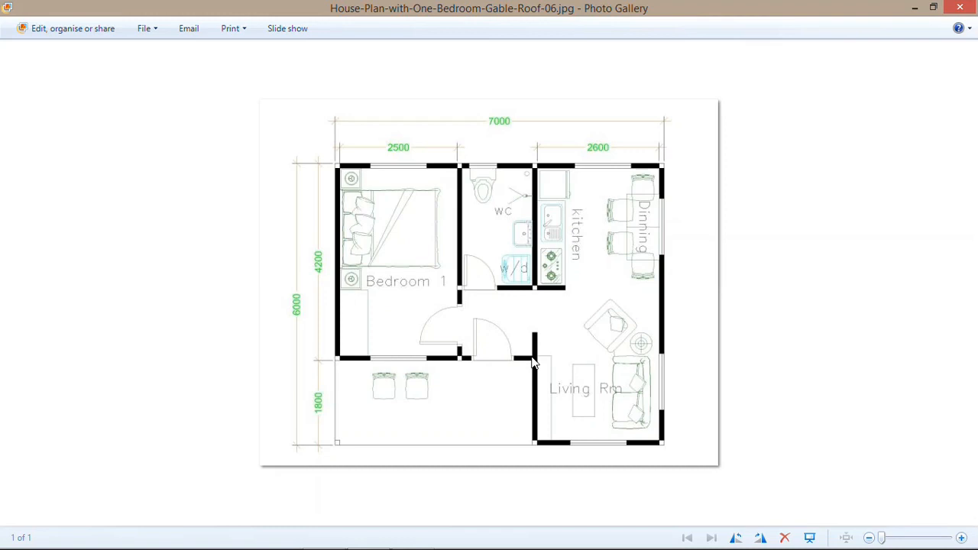
click(325, 535)
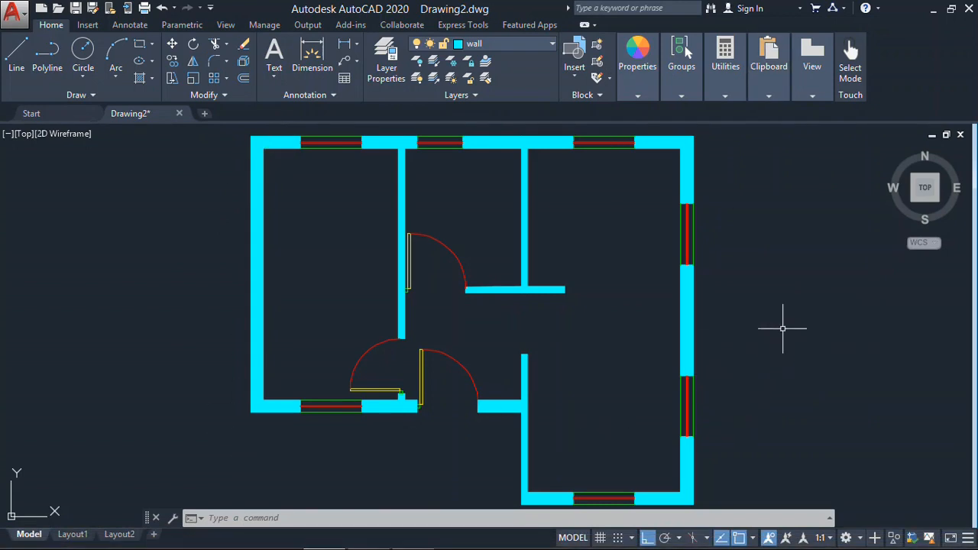
- Reopen the one-bedroom house plan image in Photo Gallery and examine its furniture layout
mouse_move(395, 542)
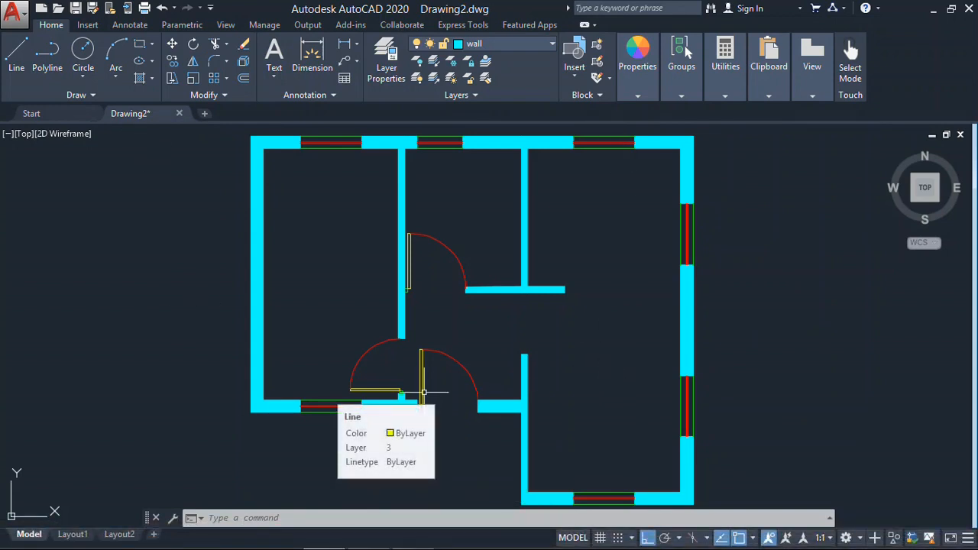
mouse_move(260, 300)
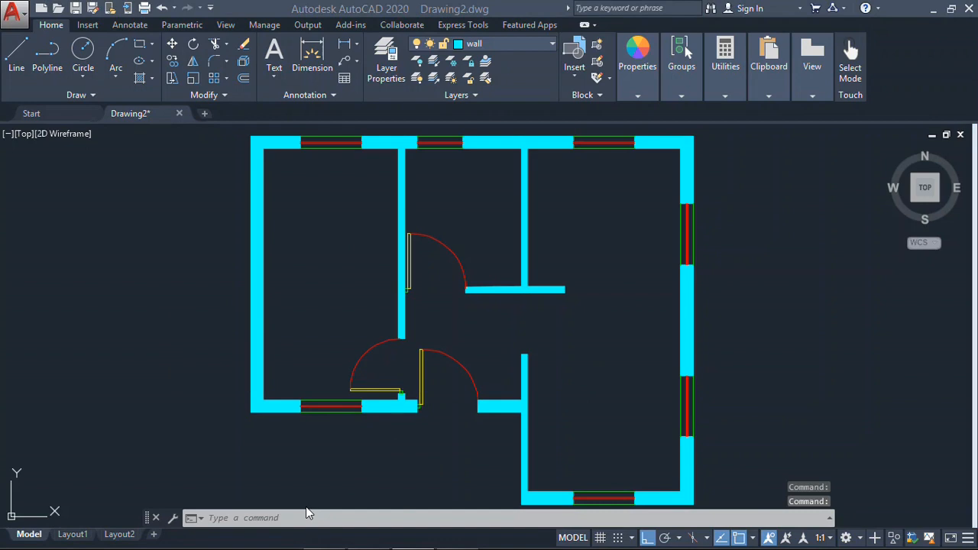
mouse_move(306, 549)
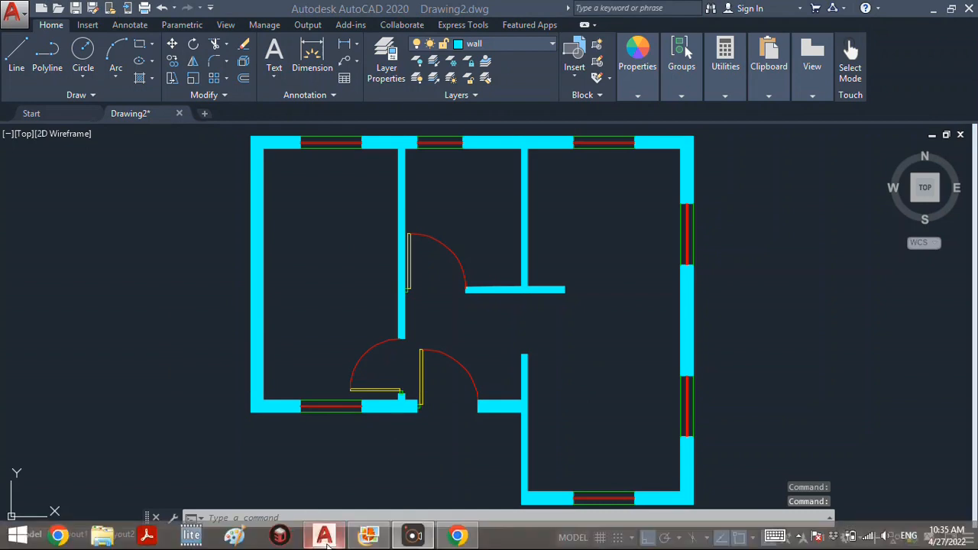
click(385, 541)
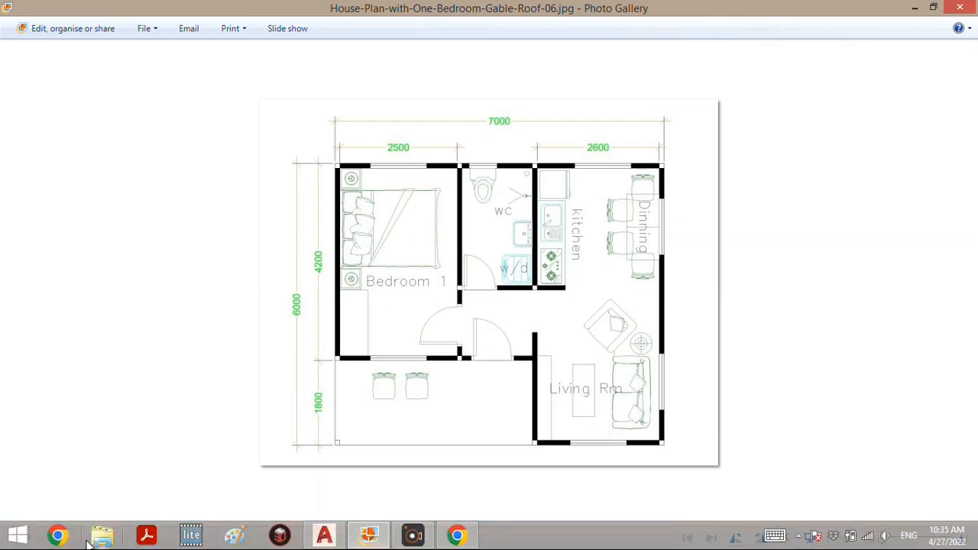
- Switch to Chrome and search Google for "dwg blocks cars free download"
mouse_move(471, 541)
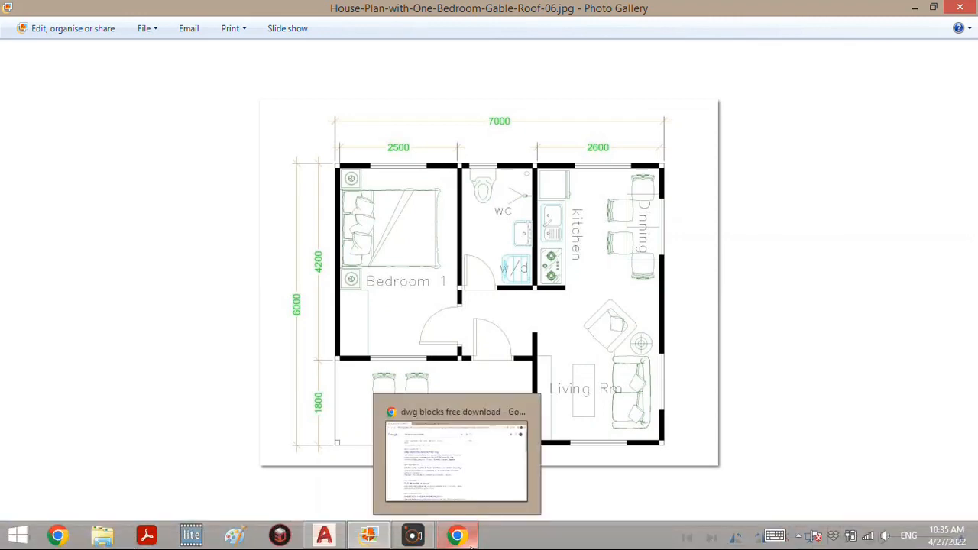
click(456, 461)
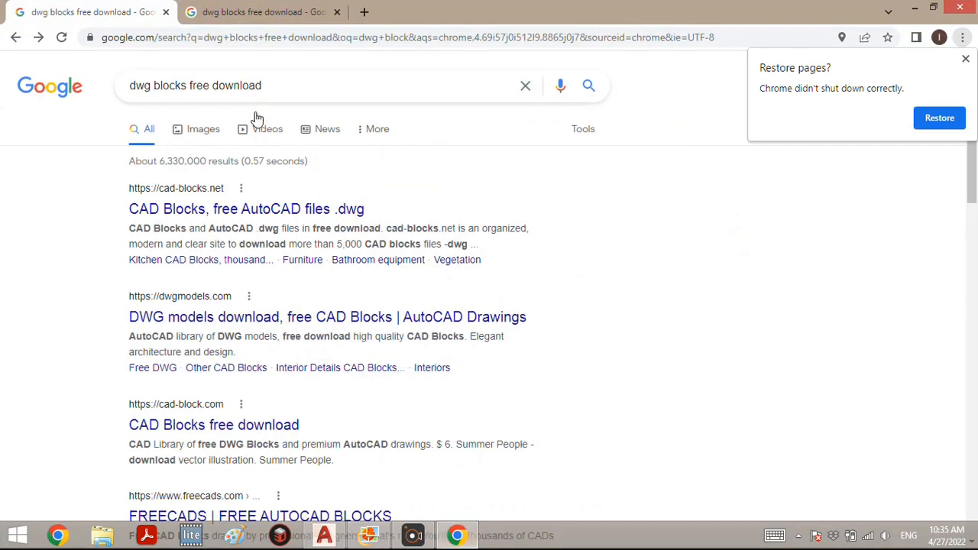
drag(280, 86, 98, 92)
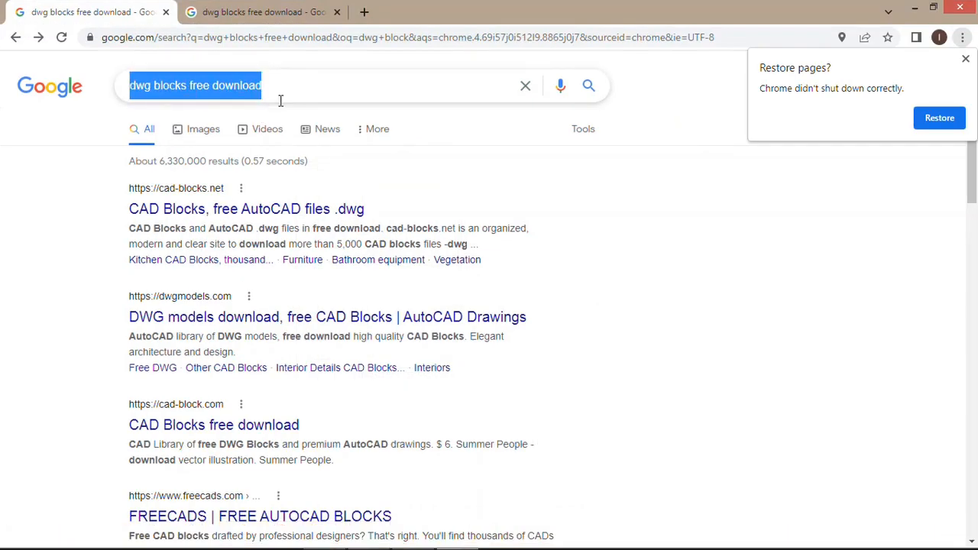
click(186, 83)
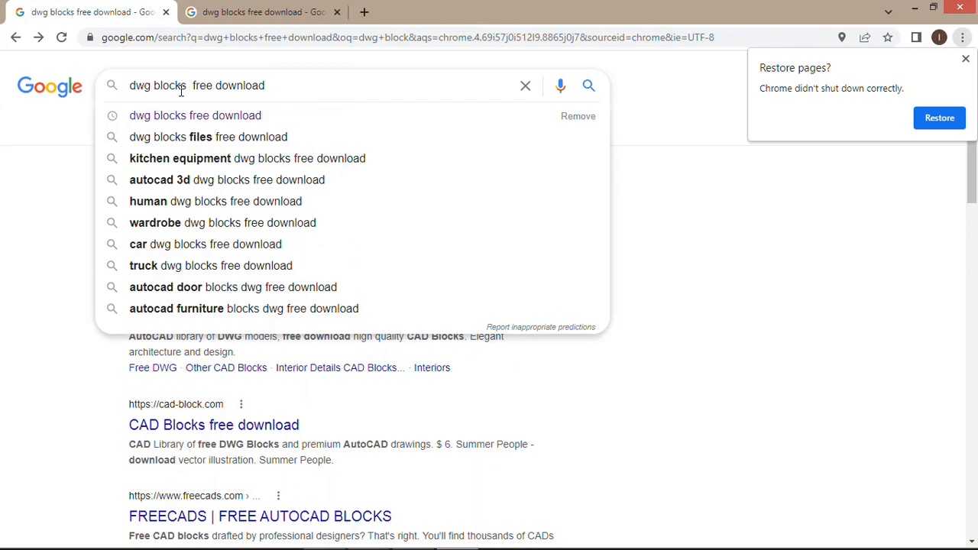
text(cars)
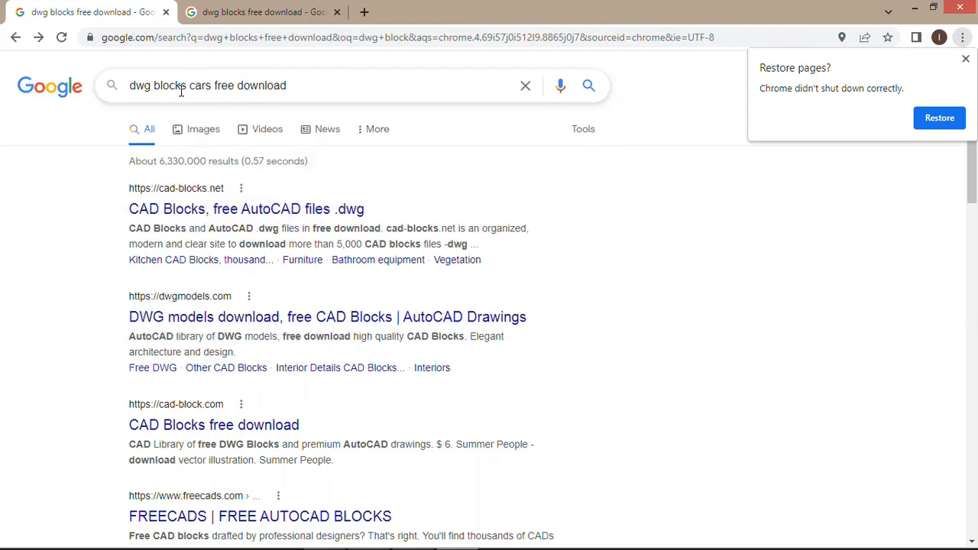
key(Return)
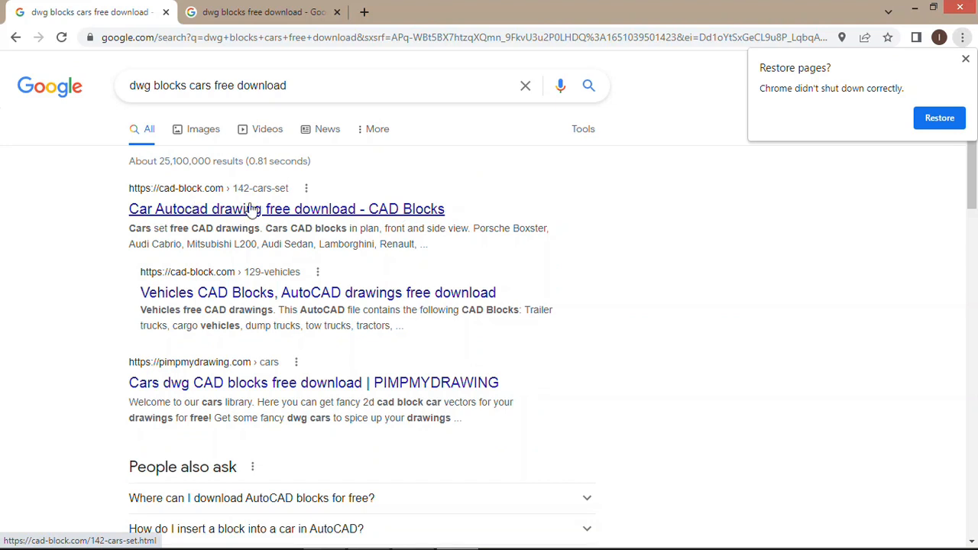
drag(237, 89, 214, 86)
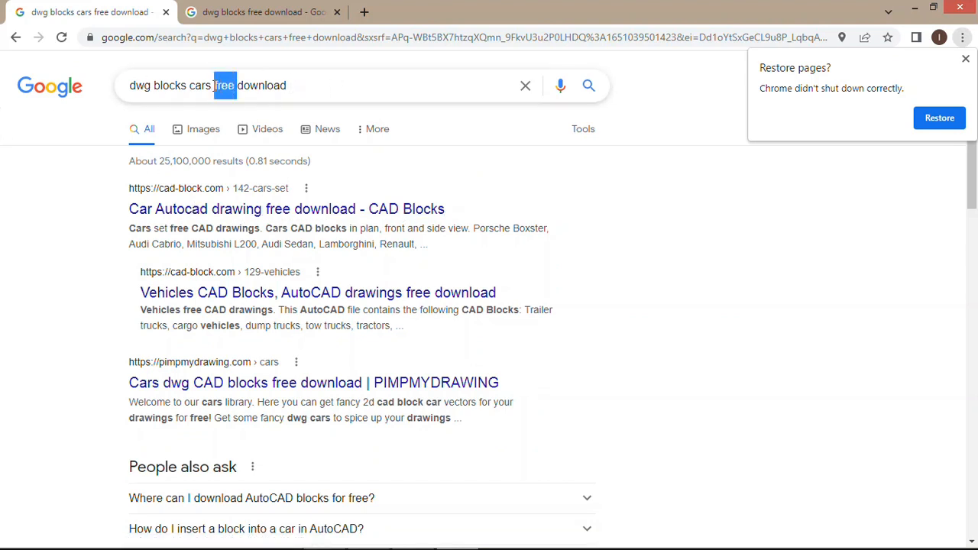
click(214, 86)
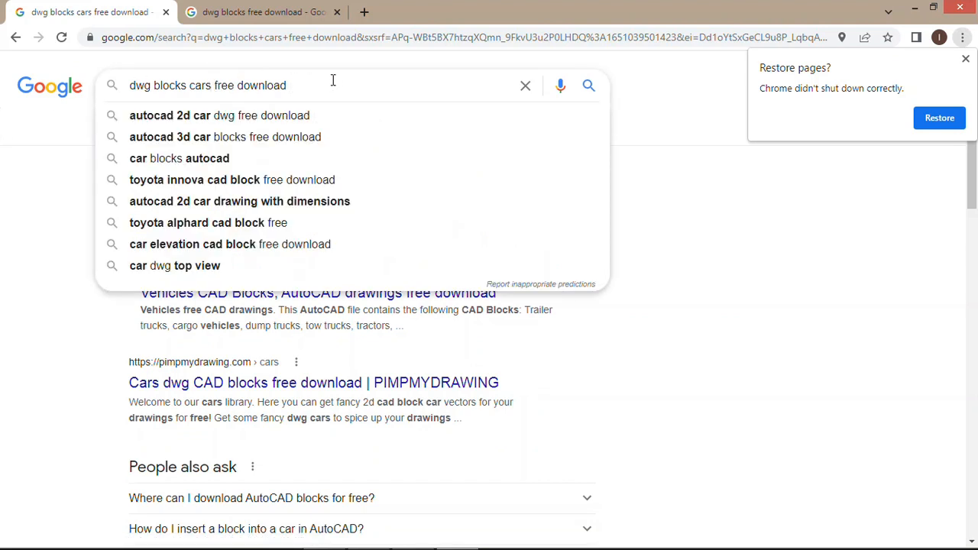
click(761, 216)
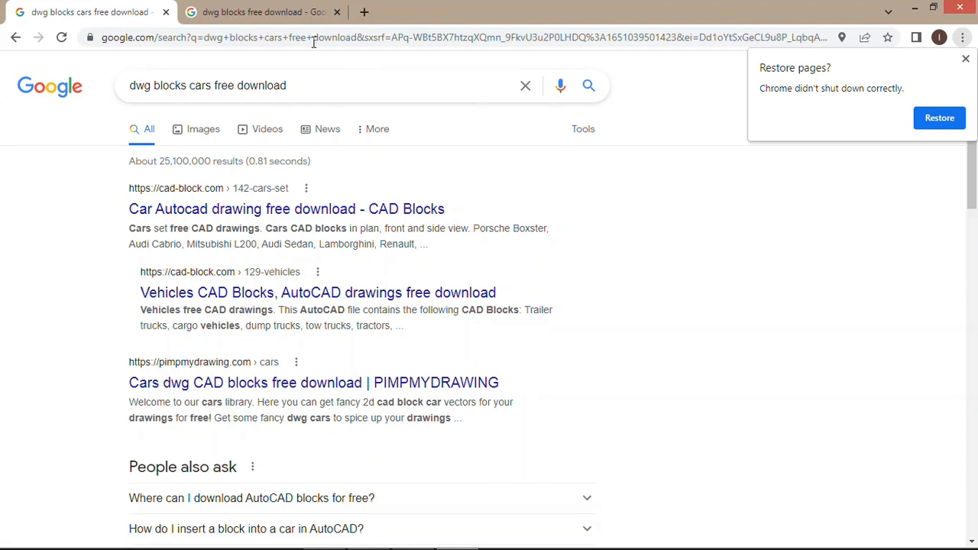
drag(316, 89, 76, 100)
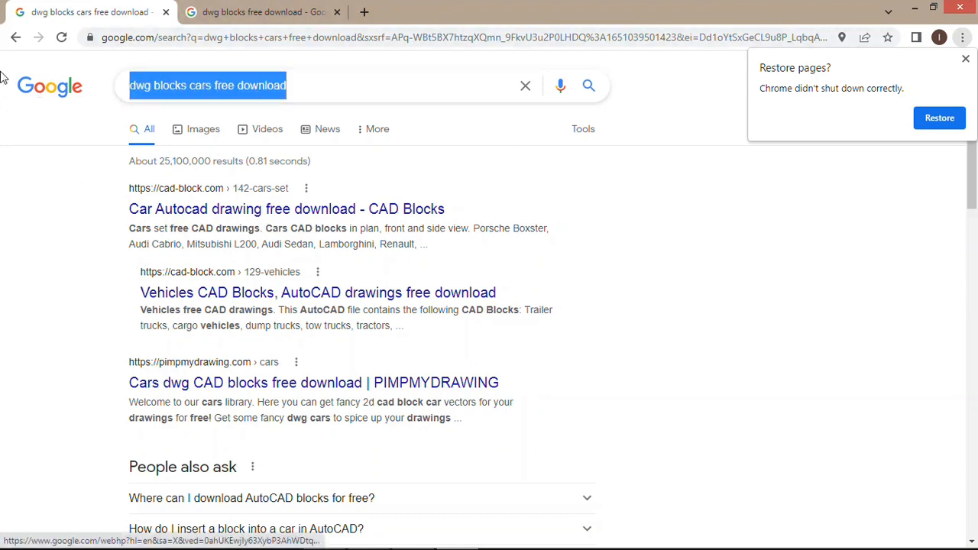
- Browse the image results for "dwg blocks free download", previewing the general, vehicle, sofa and bathroom block collections, and return to the cars search
click(239, 8)
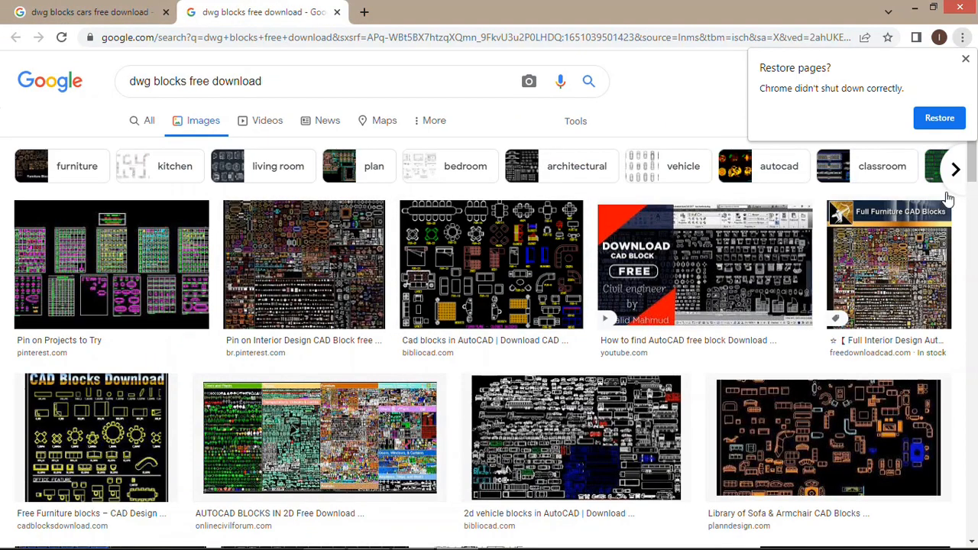
scroll(306, 263, down, 3)
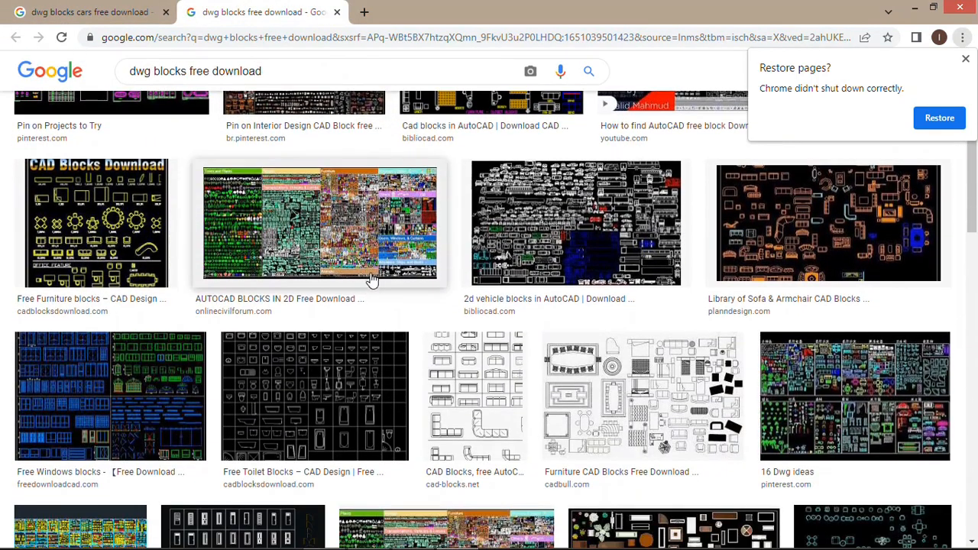
click(374, 231)
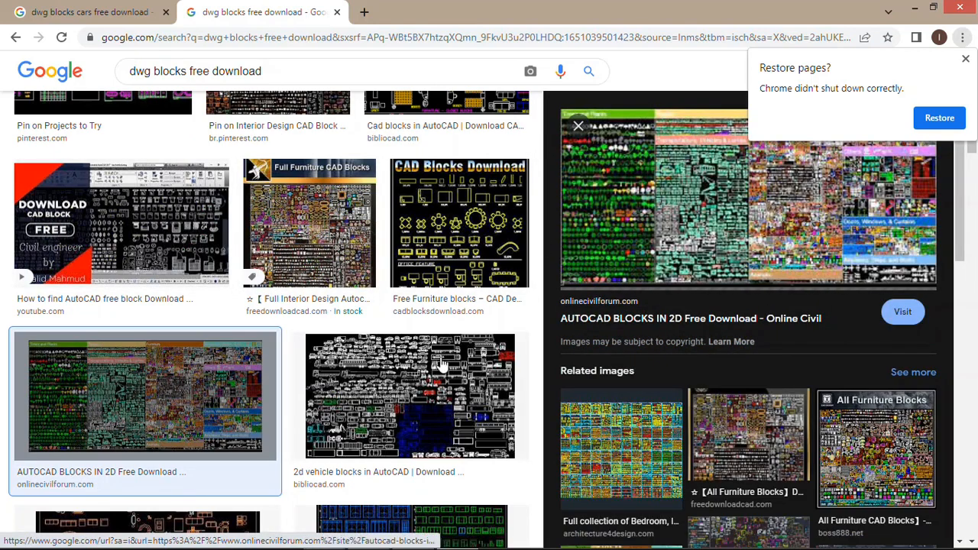
click(409, 398)
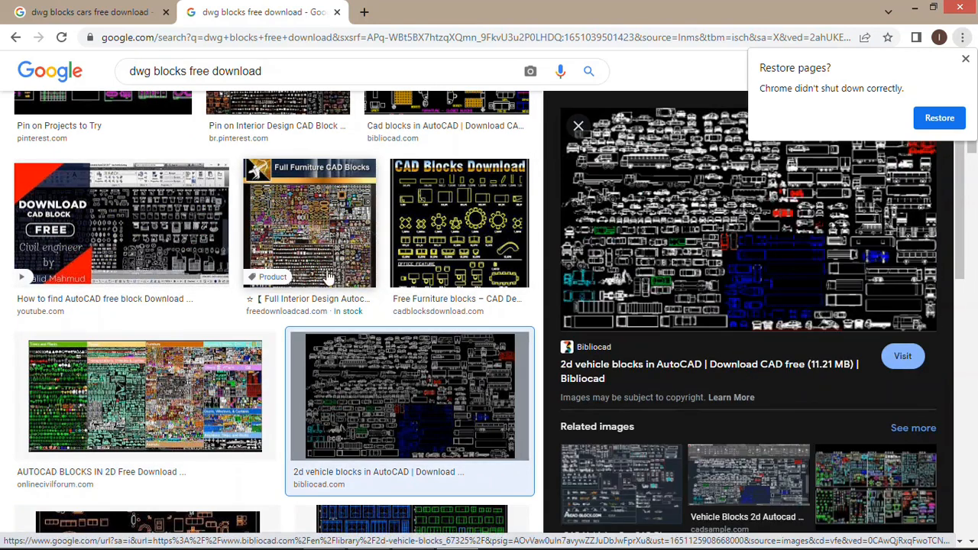
scroll(329, 277, down, 3)
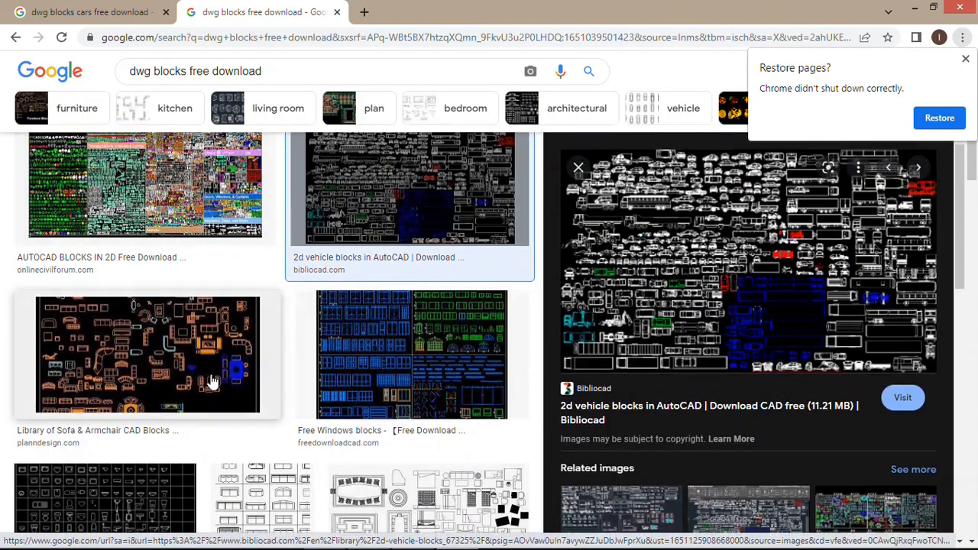
click(182, 328)
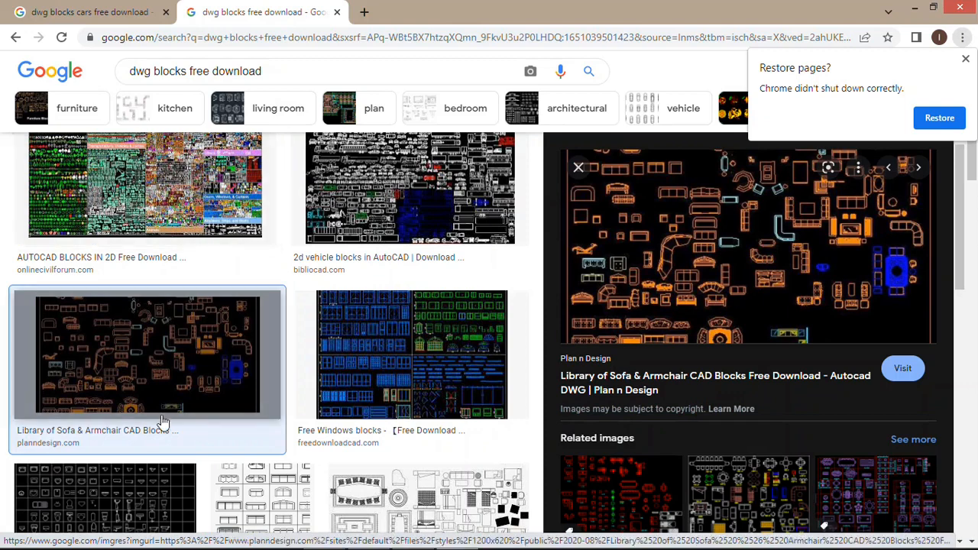
click(227, 516)
scroll(649, 212, down, 5)
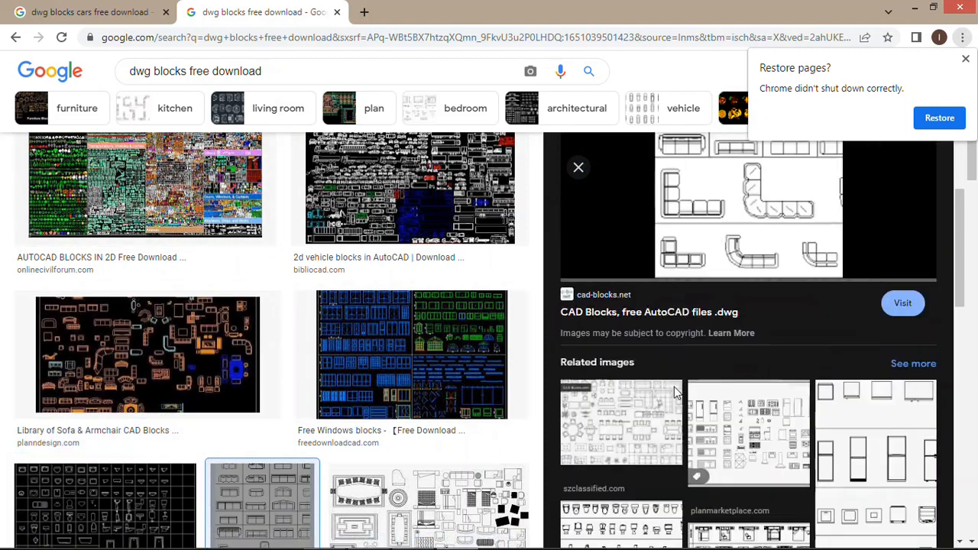
click(655, 365)
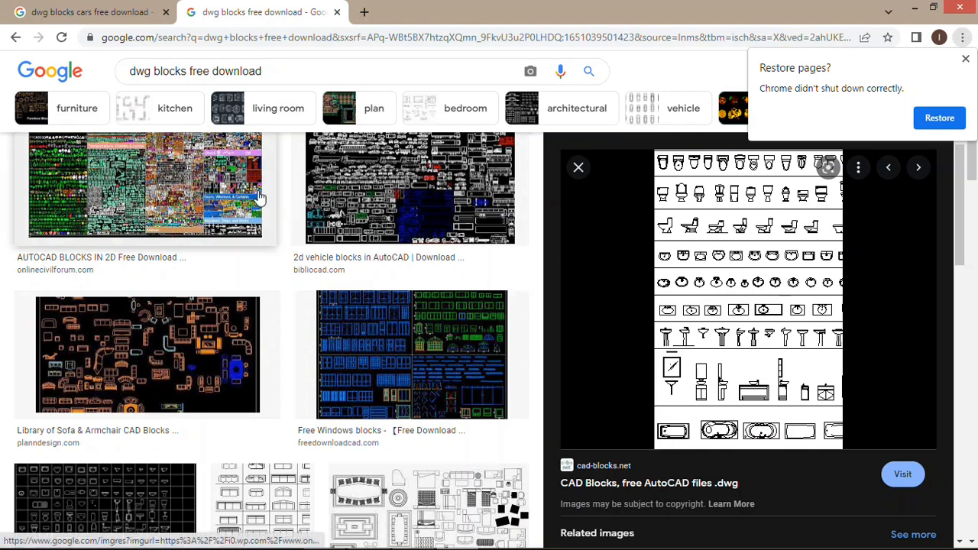
click(21, 8)
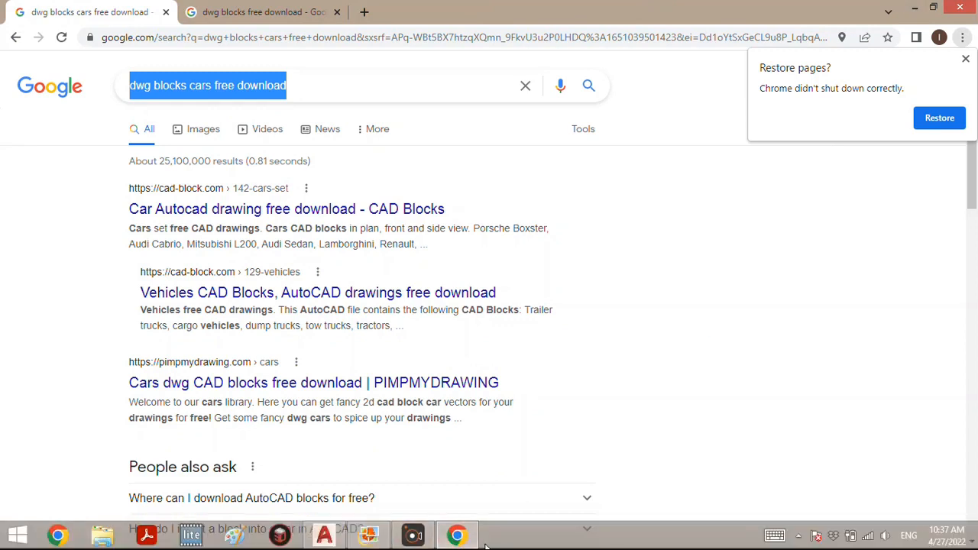
- Switch back to AutoCAD and open the block library drawing class.dwg, dismissing the missing reference files dialog
click(329, 539)
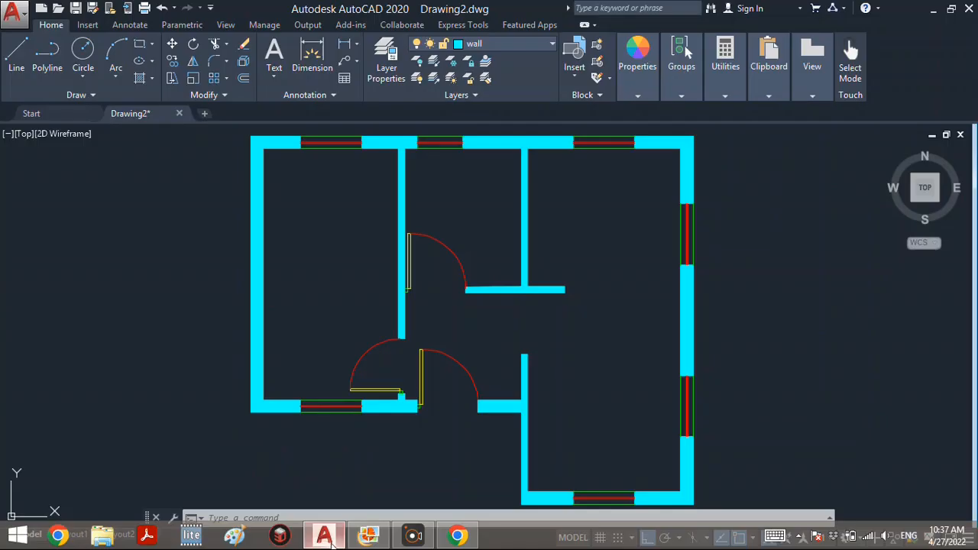
click(76, 120)
click(436, 403)
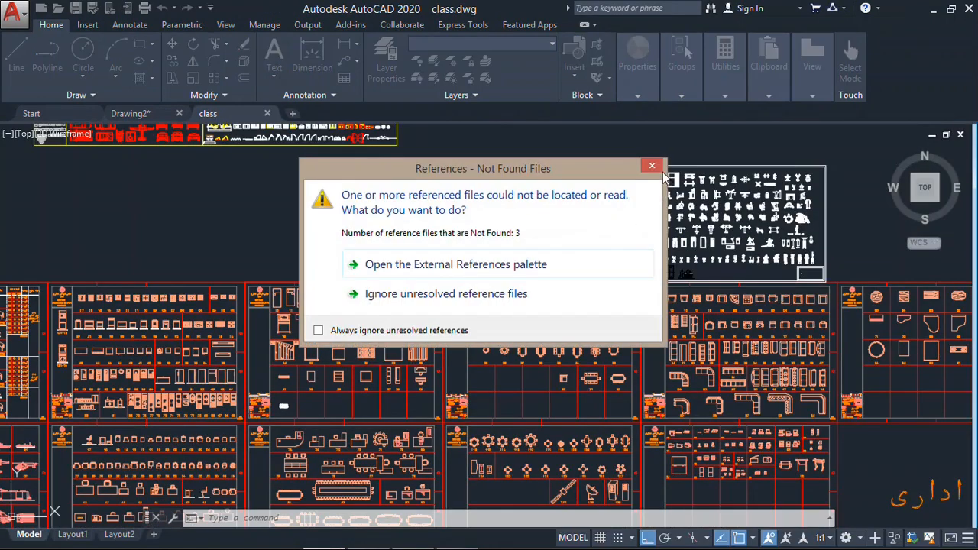
click(649, 169)
right_click(648, 169)
click(685, 48)
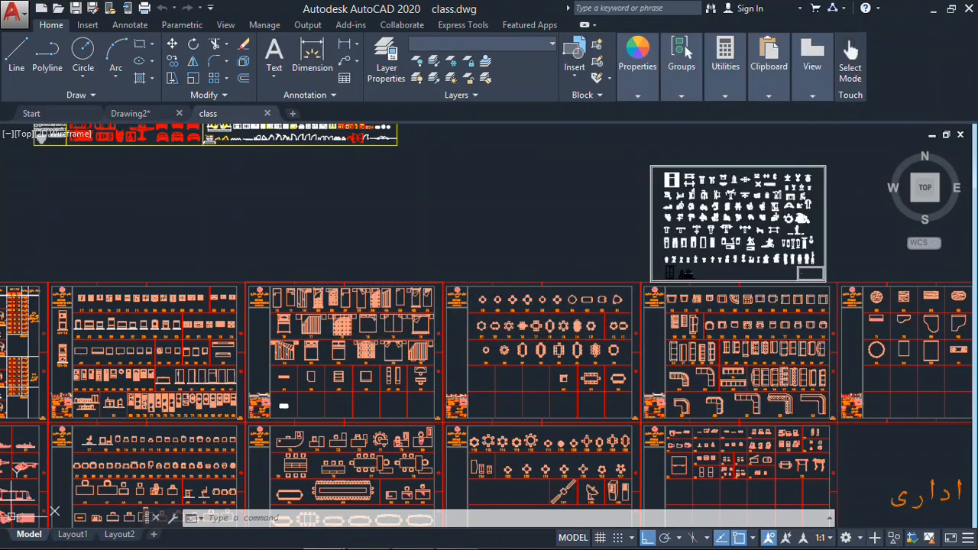
- Examine the block sheets in class.dwg, from the whole library down to the bed and dining table blocks
scroll(635, 310, down, 2)
click(558, 242)
click(496, 244)
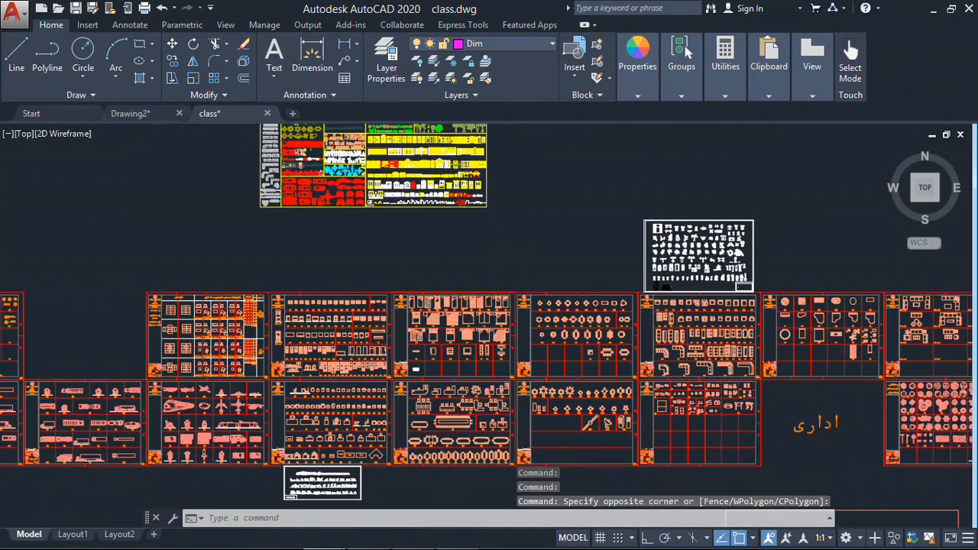
scroll(628, 328, down, 6)
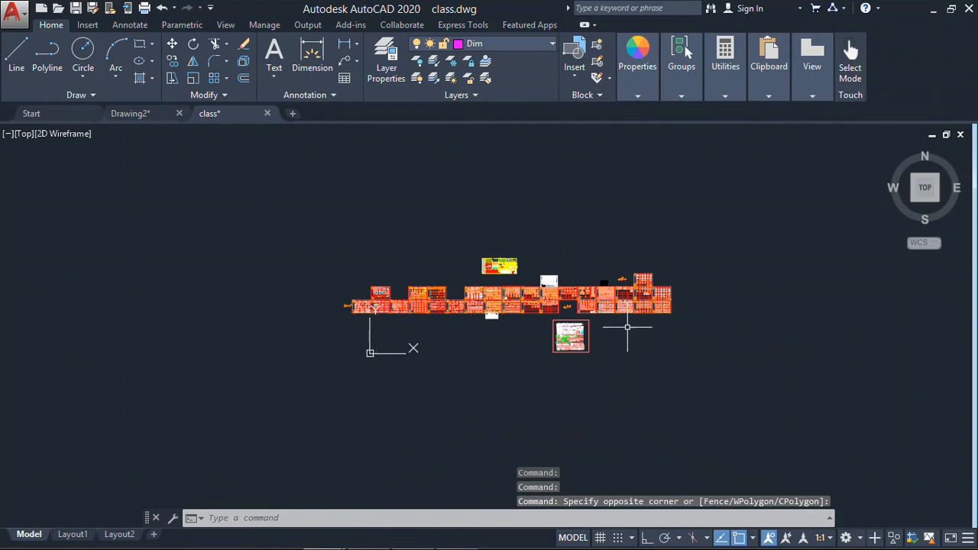
middle_drag(587, 351, 577, 403)
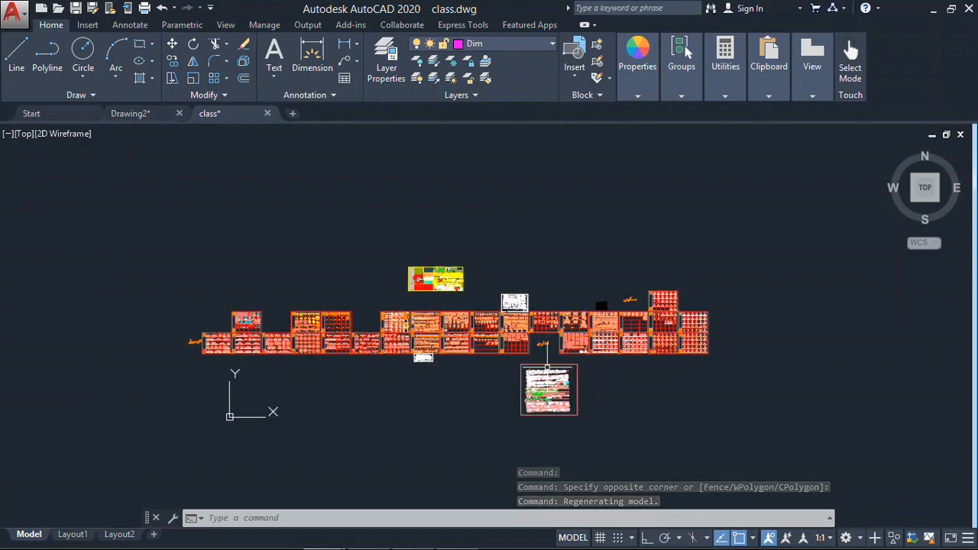
scroll(712, 384, up, 5)
mouse_move(646, 332)
middle_down()
mouse_move(650, 366)
mouse_move(795, 475)
middle_up()
mouse_move(346, 319)
middle_down()
mouse_move(596, 332)
mouse_move(644, 347)
middle_up()
mouse_move(152, 277)
middle_down()
mouse_move(251, 239)
mouse_move(364, 238)
mouse_move(438, 254)
middle_up()
scroll(236, 199, up, 2)
scroll(236, 200, up, 2)
mouse_move(285, 257)
middle_down()
mouse_move(223, 235)
mouse_move(212, 253)
middle_up()
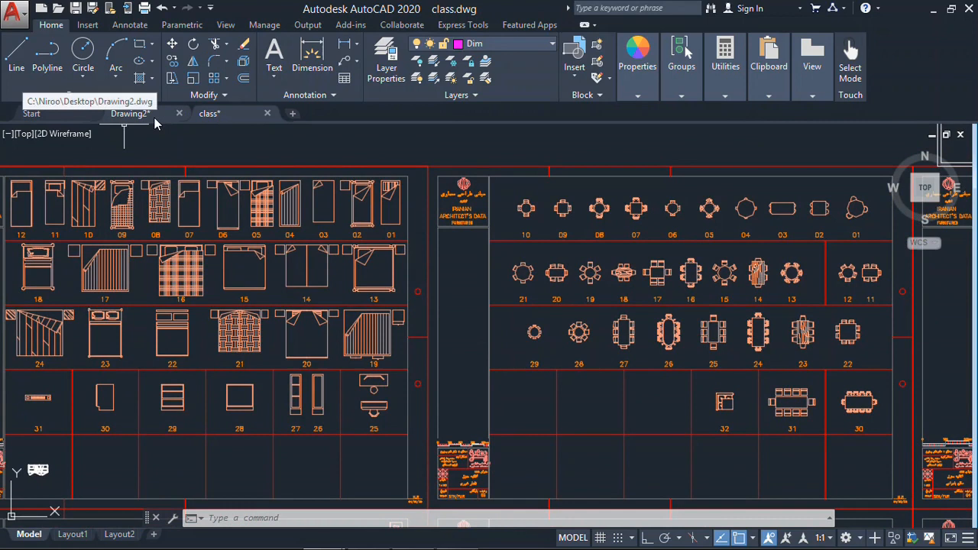
mouse_move(155, 118)
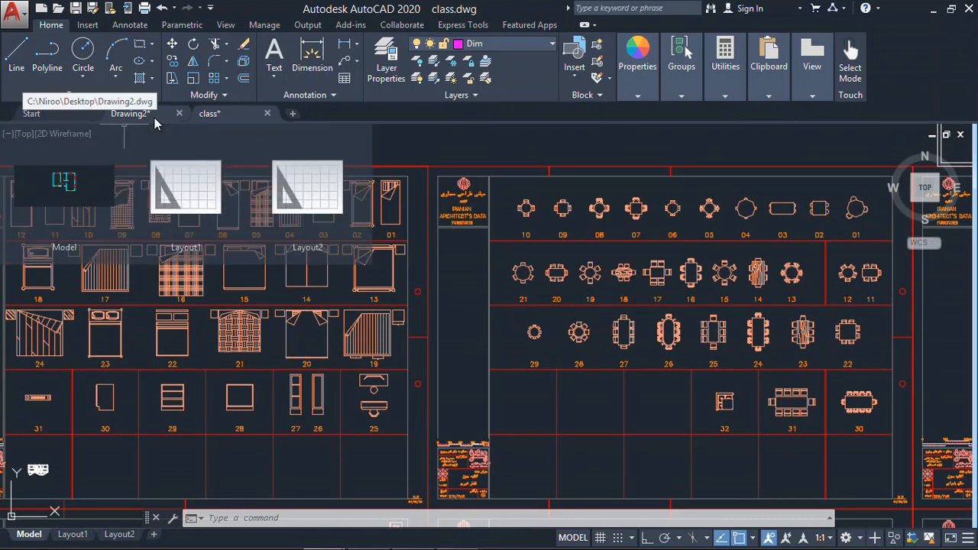
- Examine the floor plan in Drawing2.dwg and return to the class.dwg block library
click(154, 117)
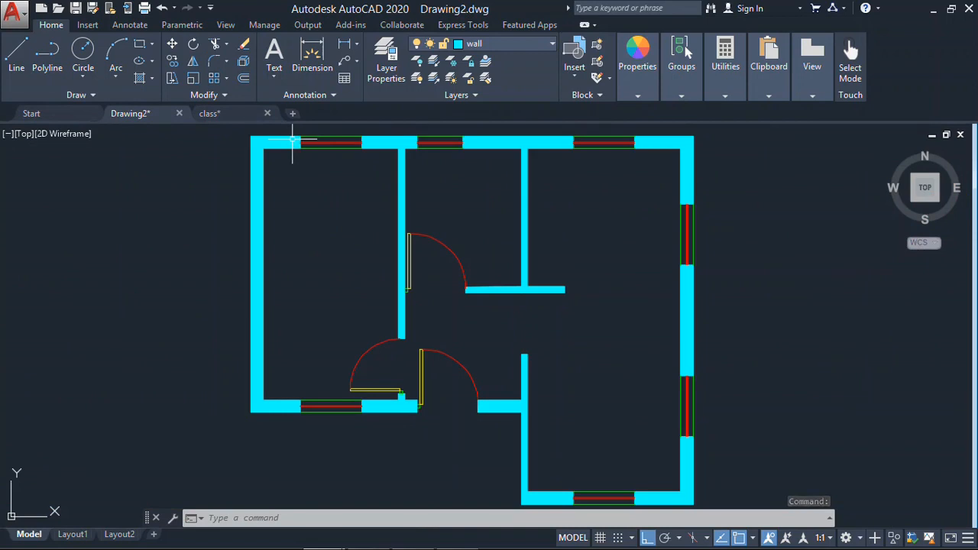
scroll(535, 252, down, 4)
middle_drag(659, 273, 617, 276)
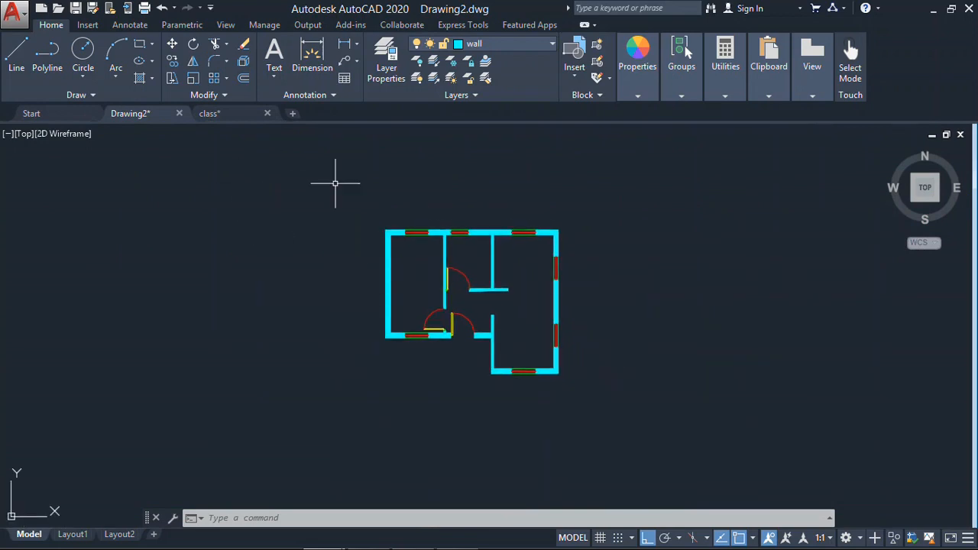
middle_drag(492, 257, 452, 257)
click(210, 113)
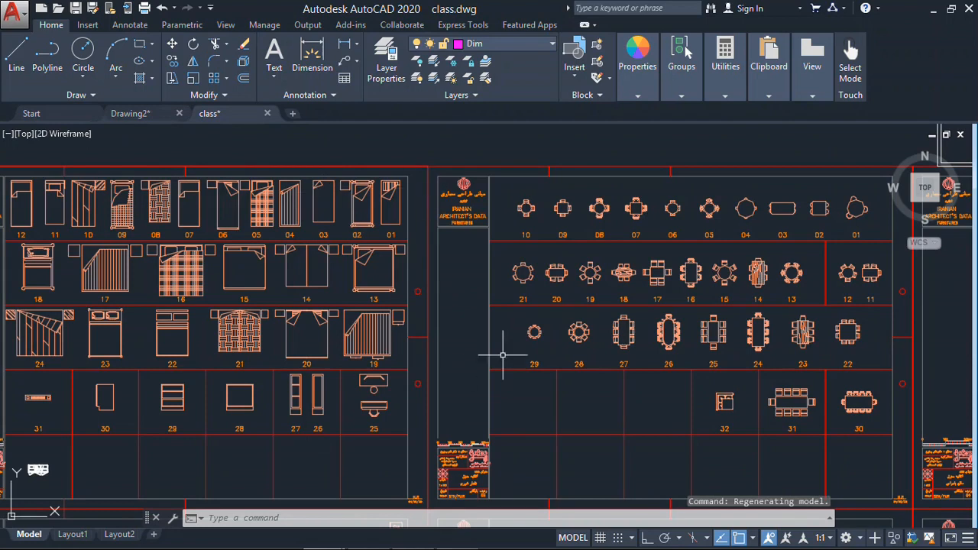
middle_drag(503, 360, 530, 351)
- Check the furniture layout in the one-bedroom house plan image in Photo Gallery and return to class.dwg in AutoCAD
mouse_move(232, 544)
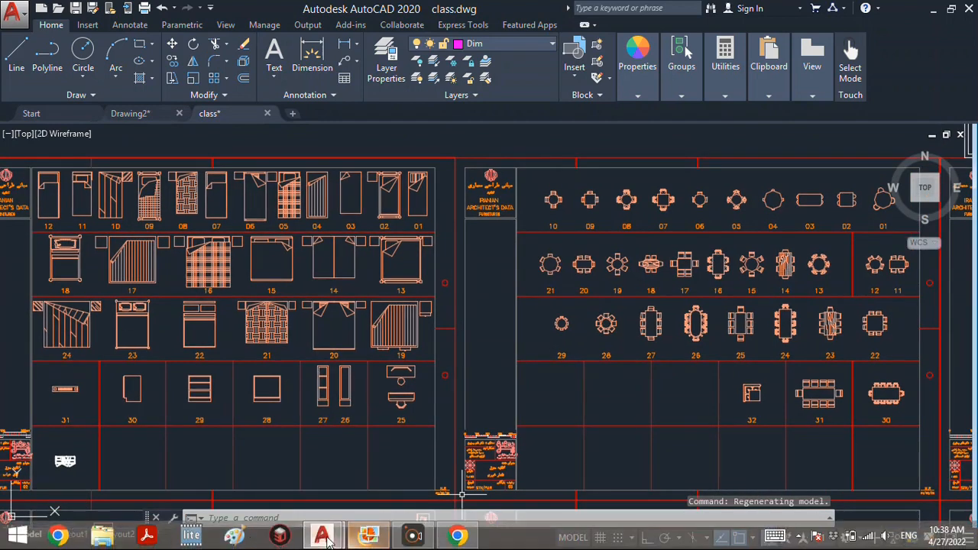
click(369, 535)
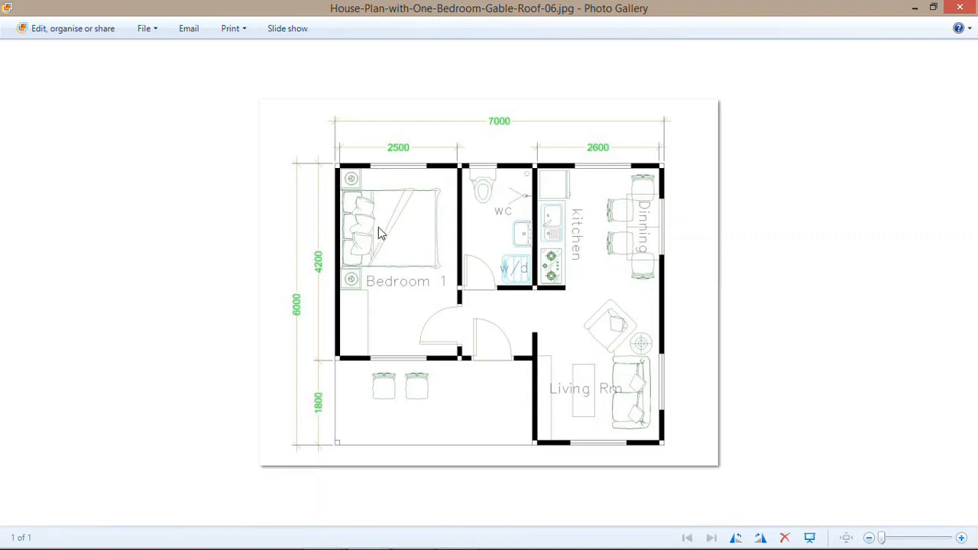
click(910, 7)
mouse_move(209, 274)
middle_down()
mouse_move(236, 282)
mouse_move(222, 276)
middle_up()
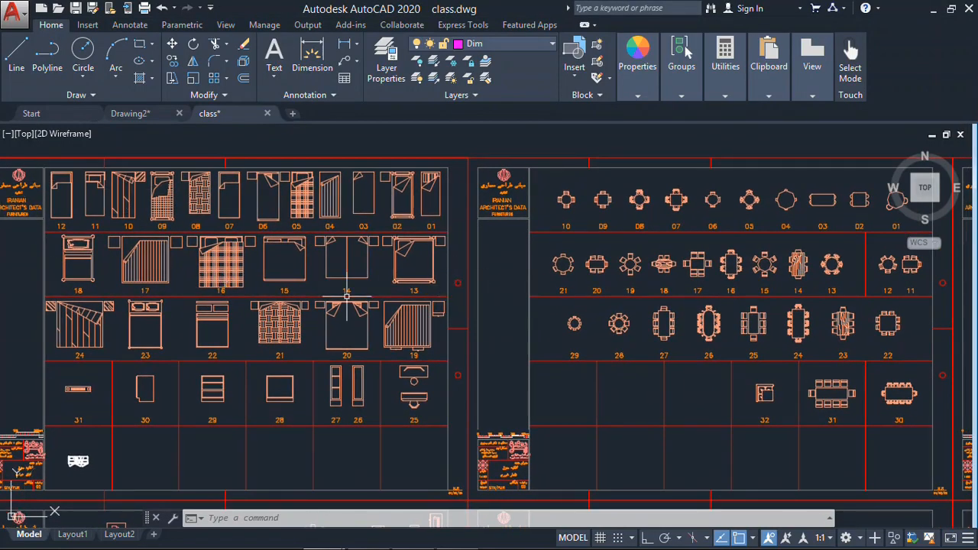
click(350, 349)
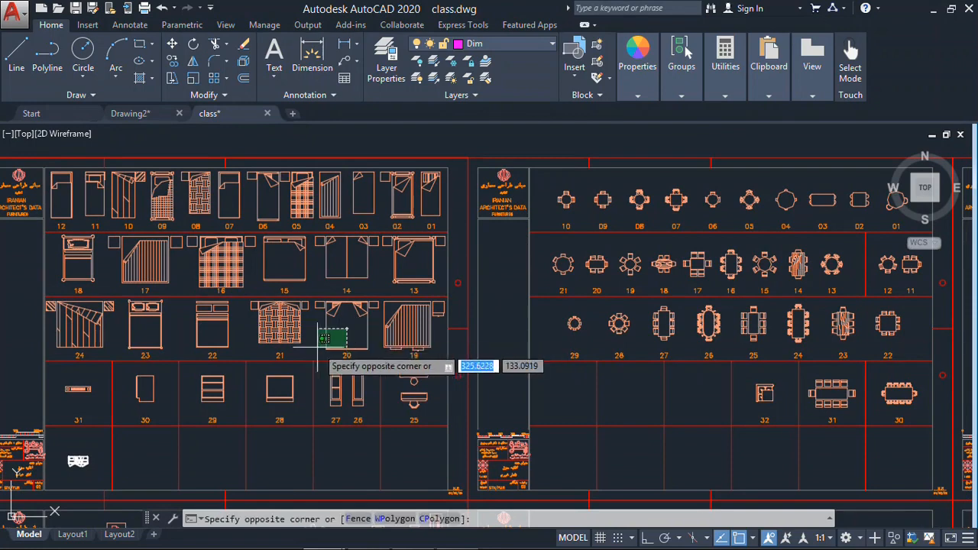
scroll(349, 329, up, 8)
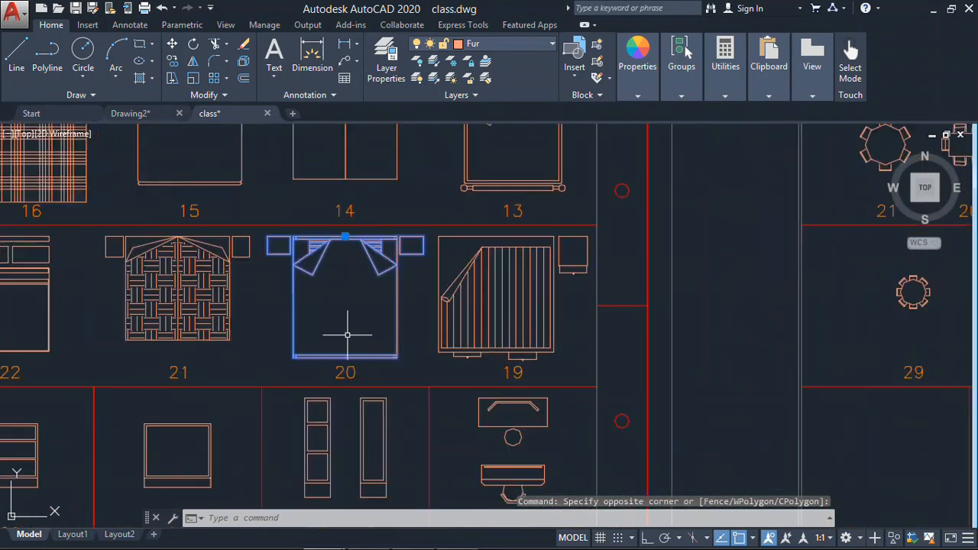
scroll(350, 329, down, 5)
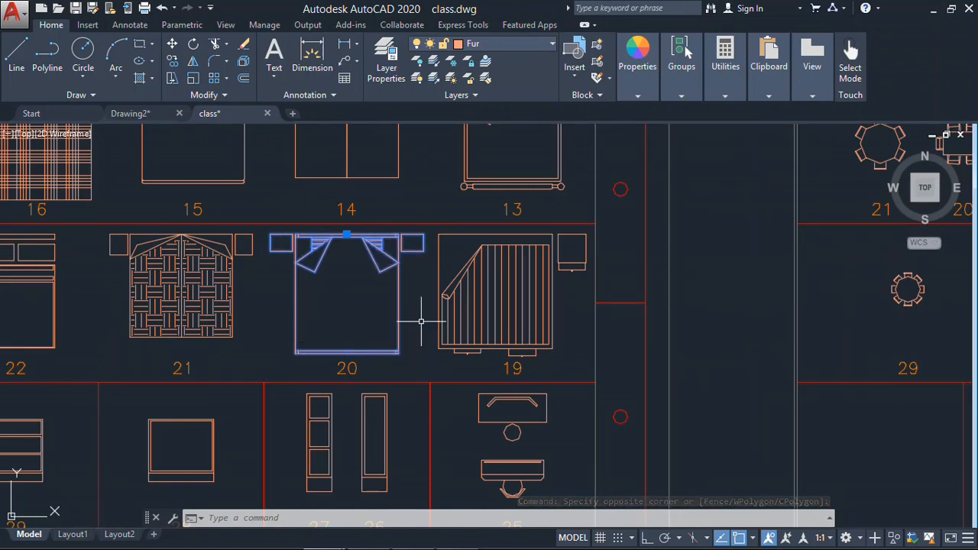
click(495, 258)
click(436, 275)
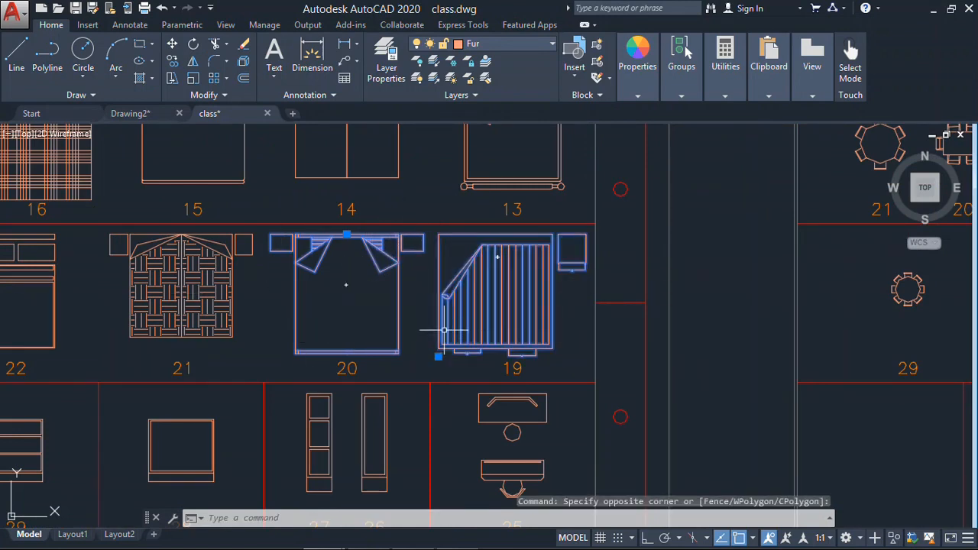
key(Escape)
- Copy double bed block 20 to the clipboard with the bed's lower-left corner as base point
click(419, 240)
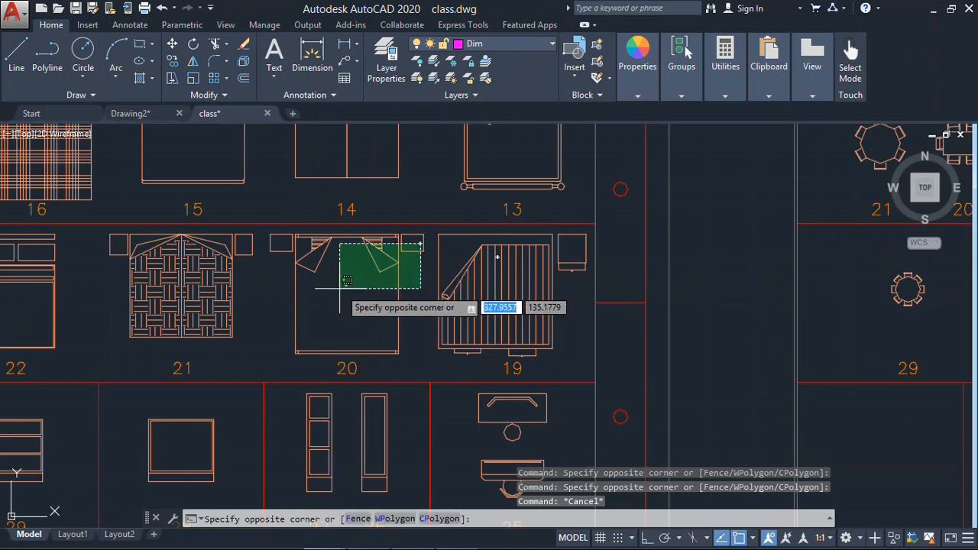
click(335, 290)
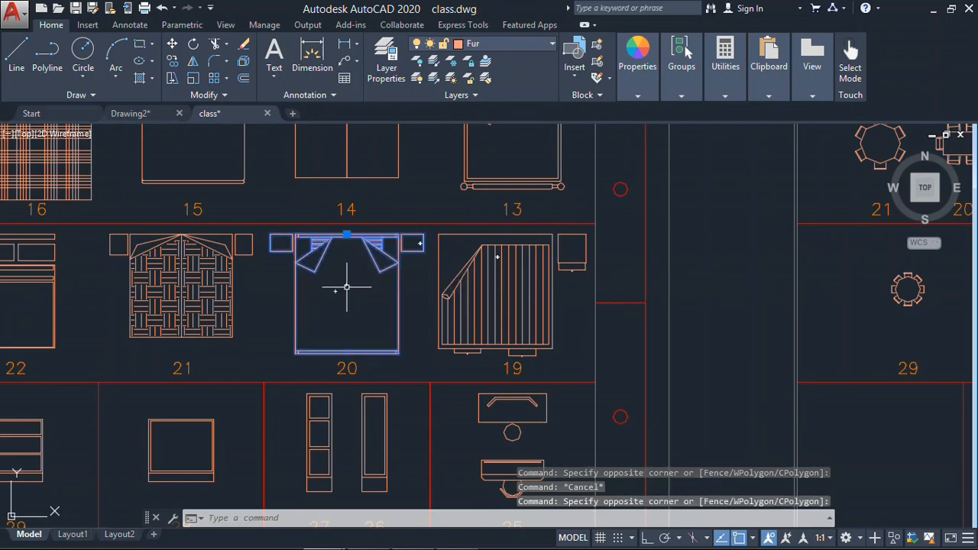
right_click(349, 282)
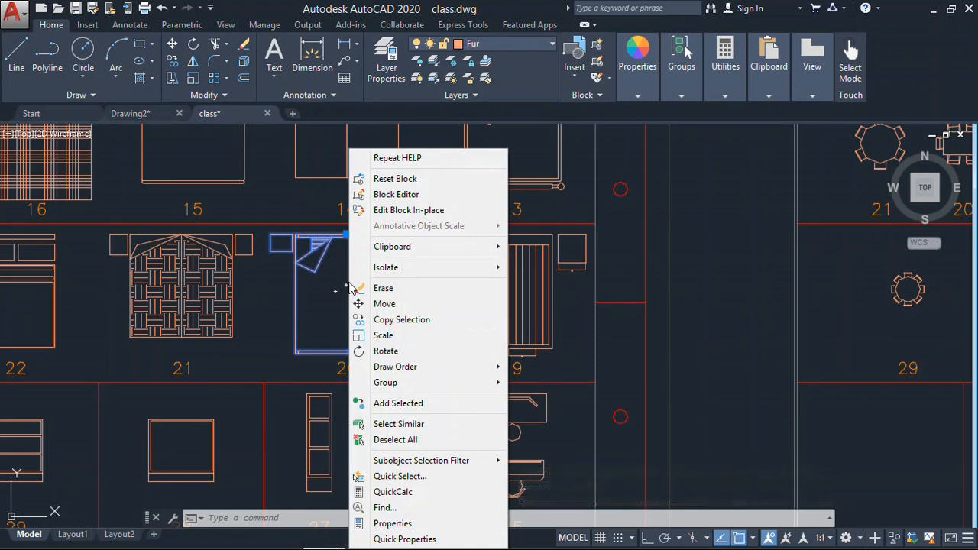
mouse_move(444, 252)
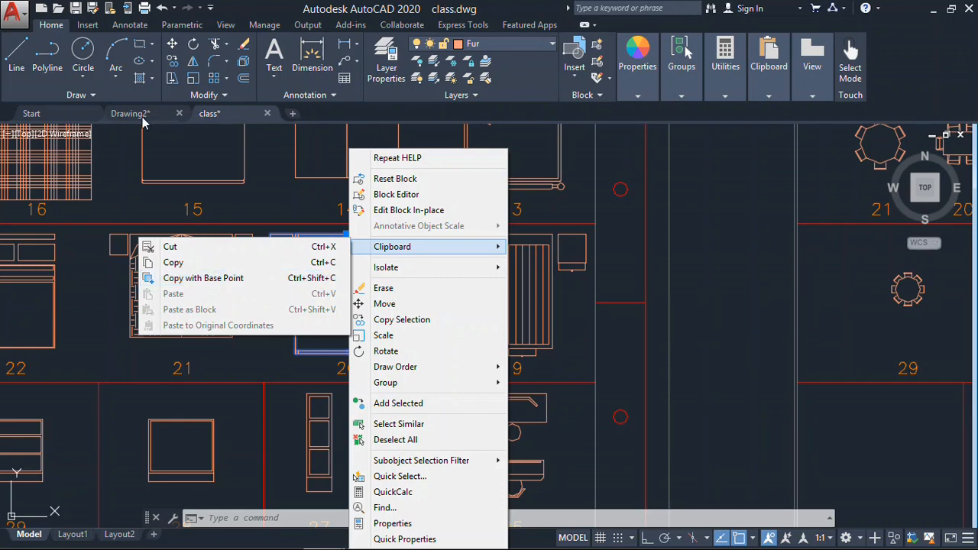
click(203, 278)
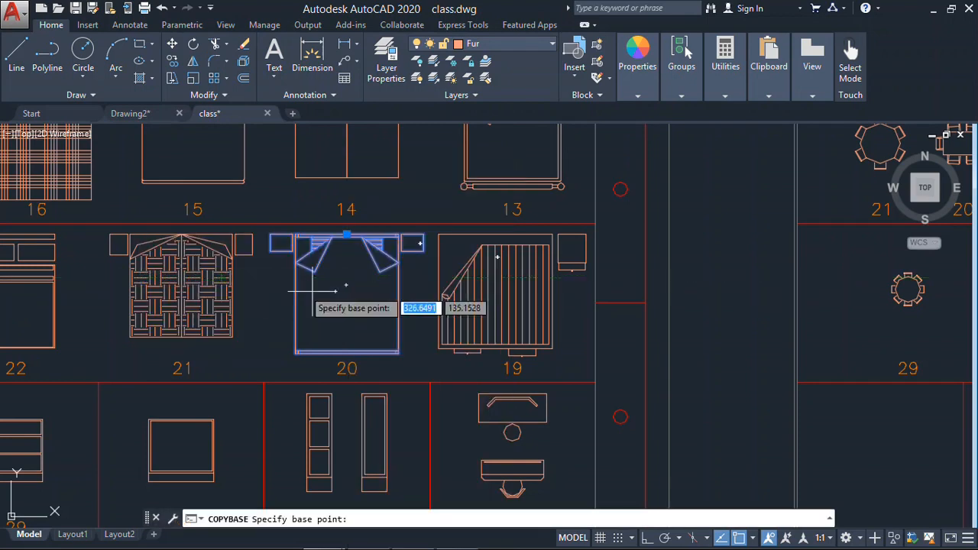
click(295, 354)
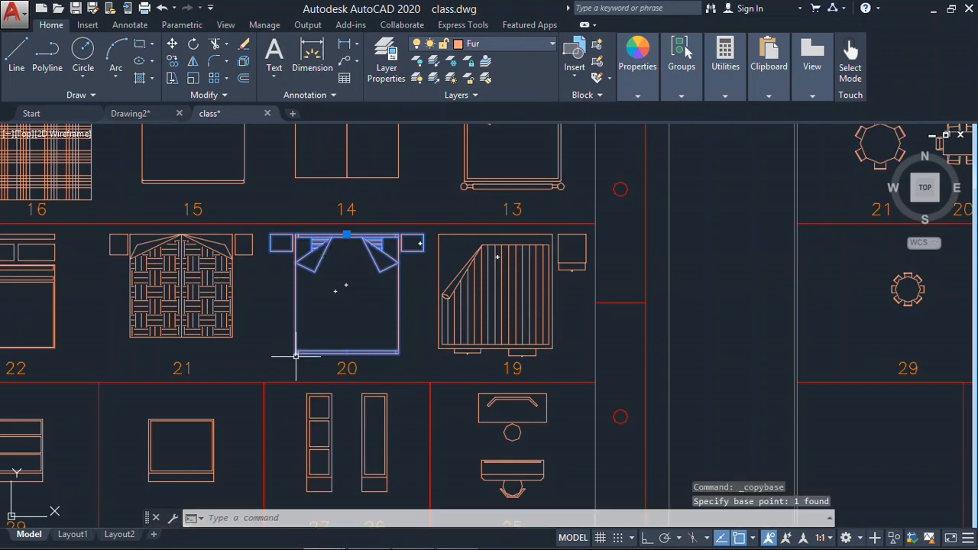
- Try to paste the copied bed by its base point into the empty area beside the plan in Drawing2.dwg
click(148, 116)
right_click(162, 260)
click(248, 209)
middle_drag(137, 228, 639, 232)
click(591, 236)
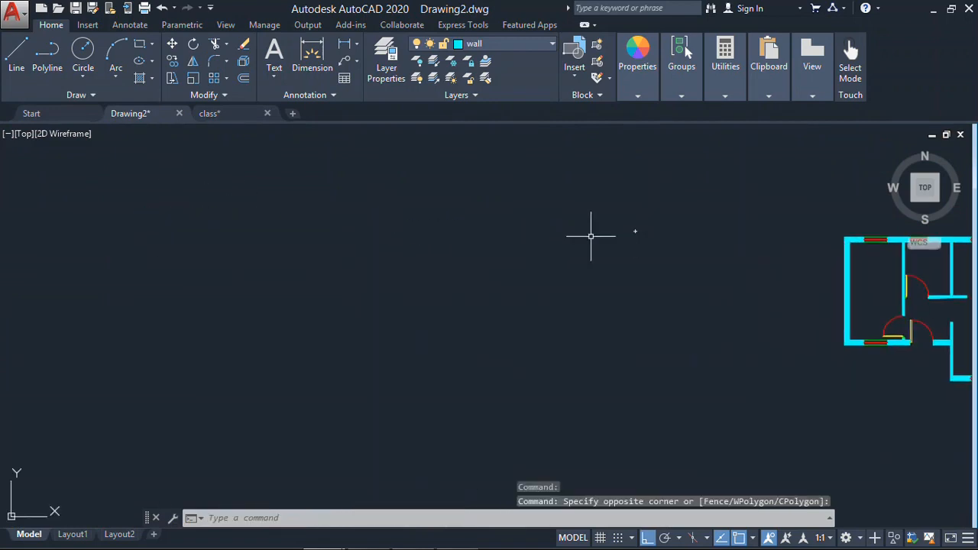
middle_drag(429, 250, 621, 234)
right_click(508, 268)
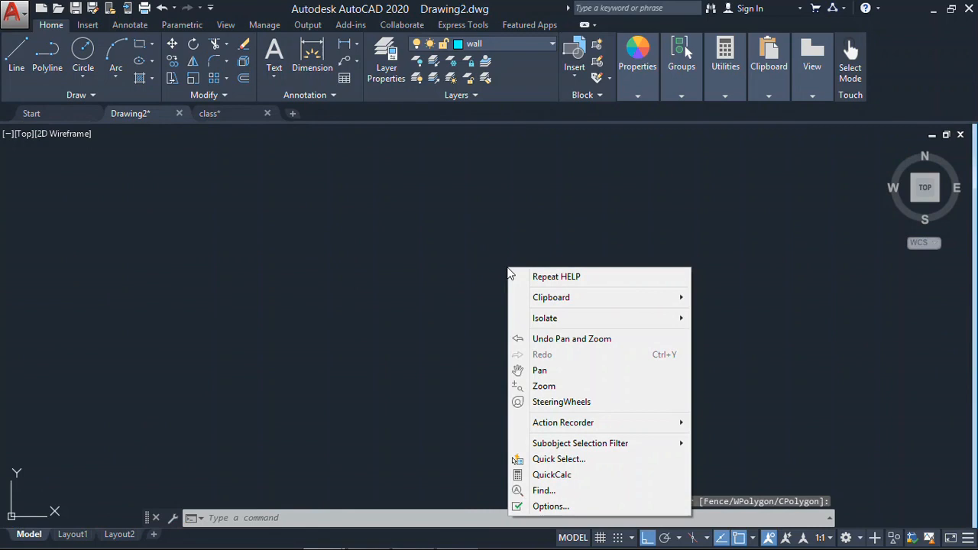
mouse_move(562, 302)
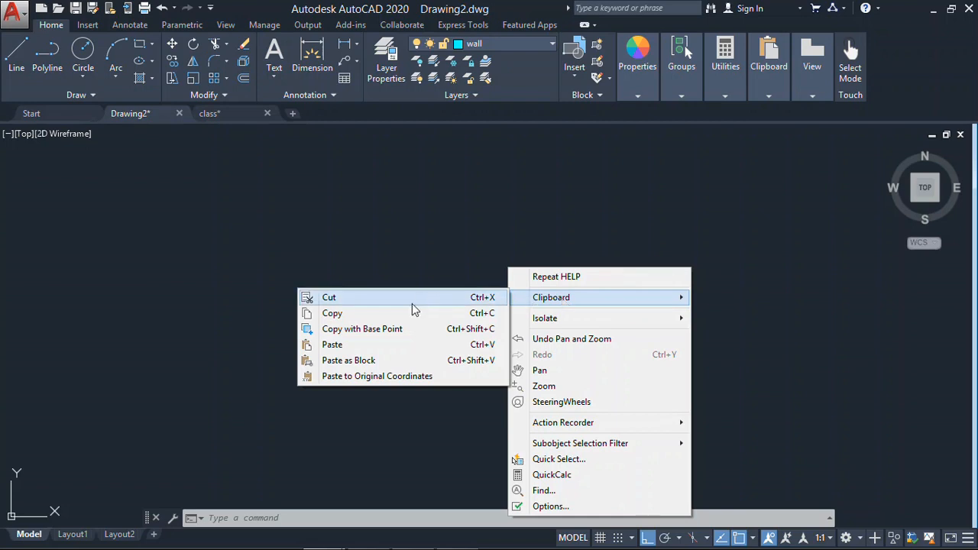
click(404, 348)
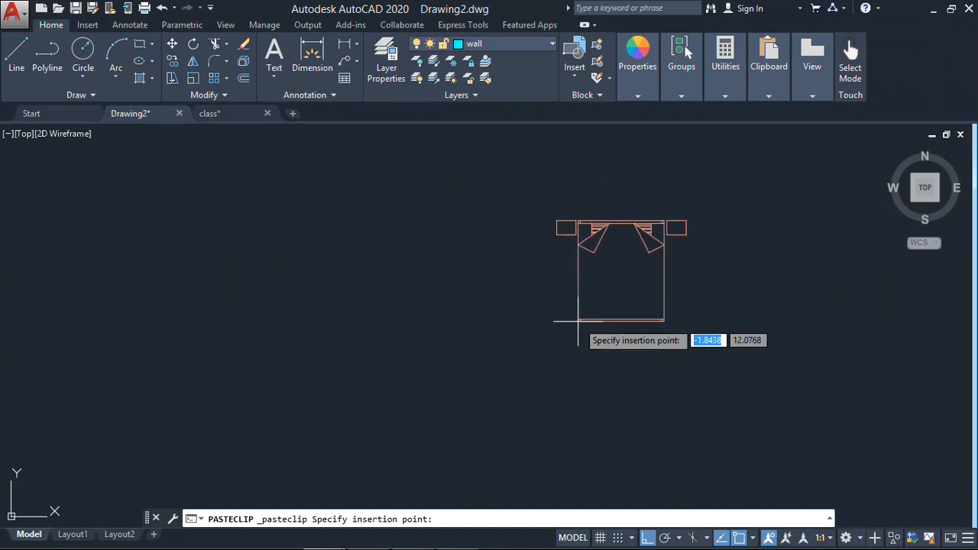
key(Escape)
- Copy double bed block 20 from class.dwg to the clipboard without a base point
click(229, 114)
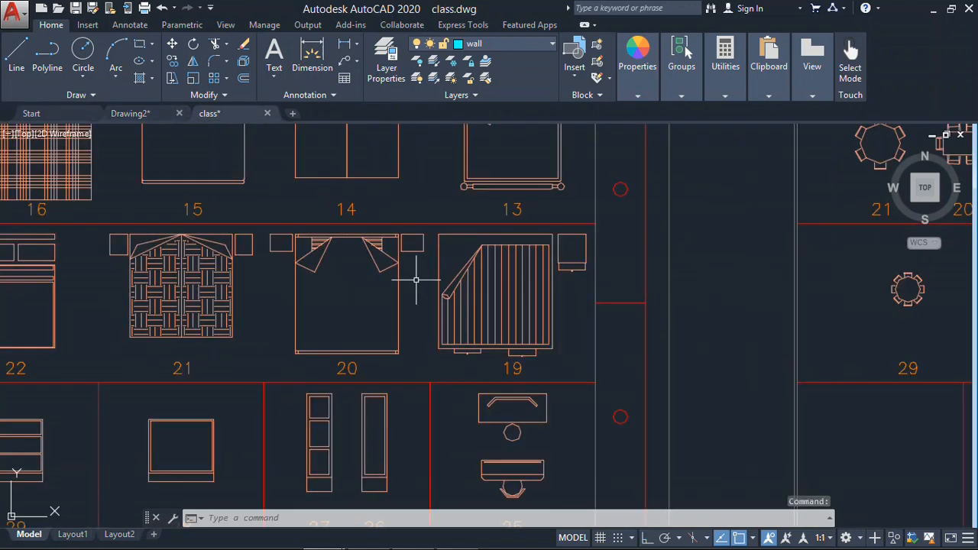
click(427, 227)
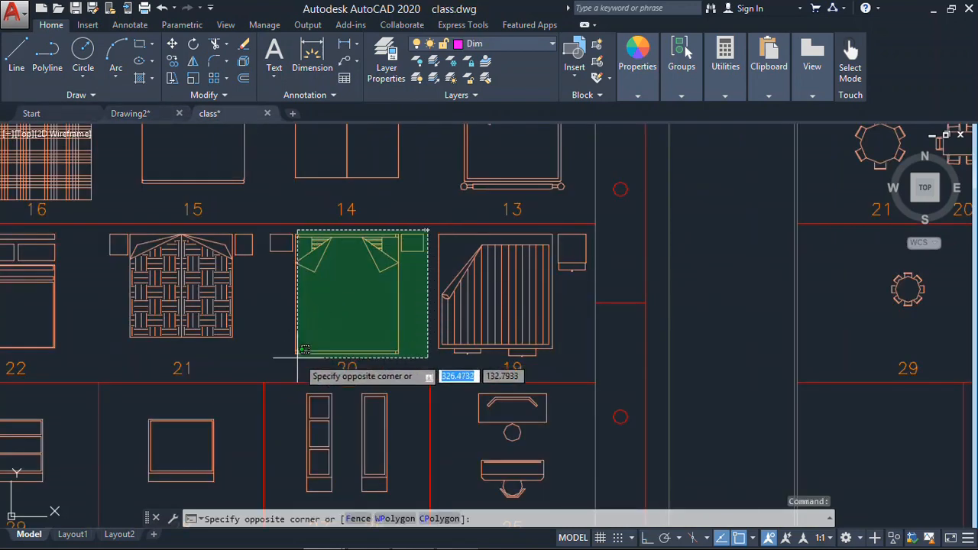
click(254, 379)
right_click(348, 336)
mouse_move(413, 247)
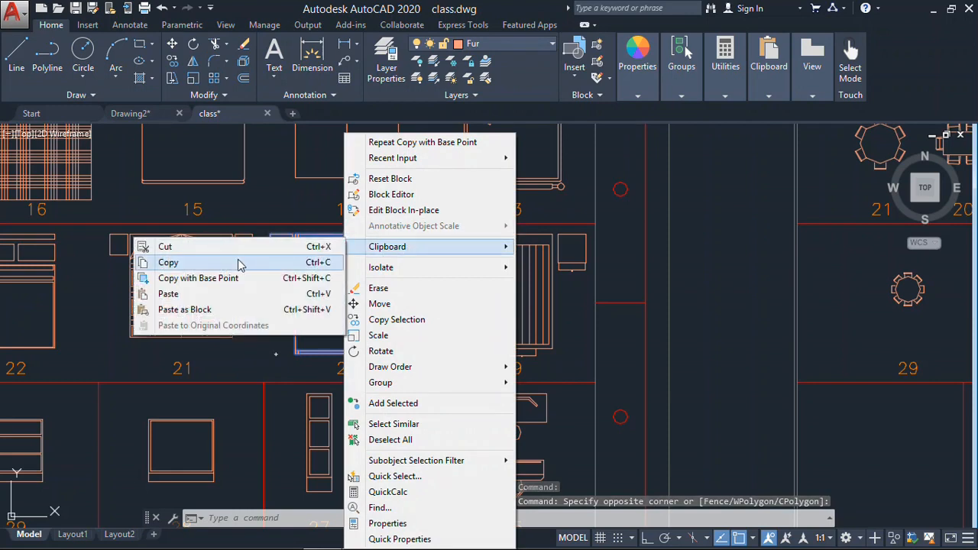
click(239, 264)
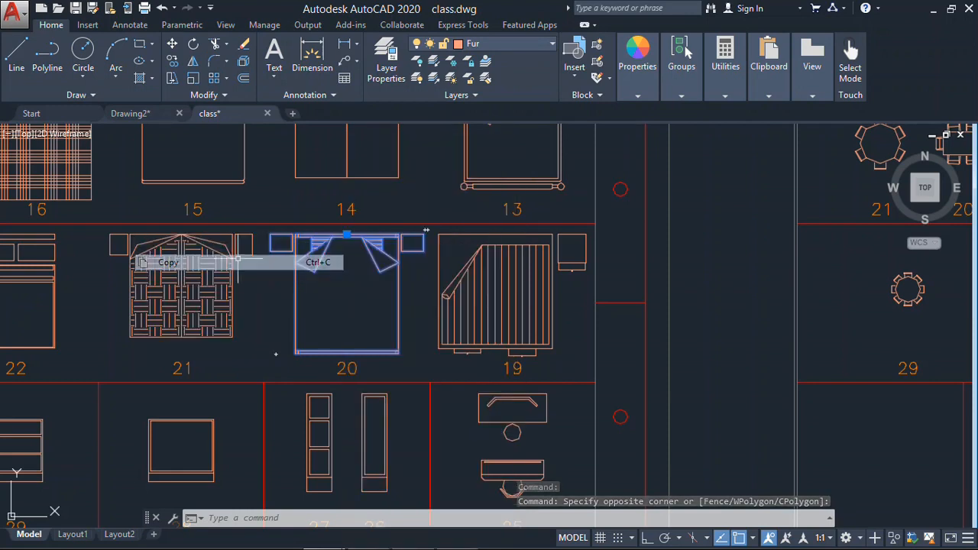
- Try to paste the bed copied without a base point into the empty area of Drawing2.dwg
click(135, 115)
right_click(413, 247)
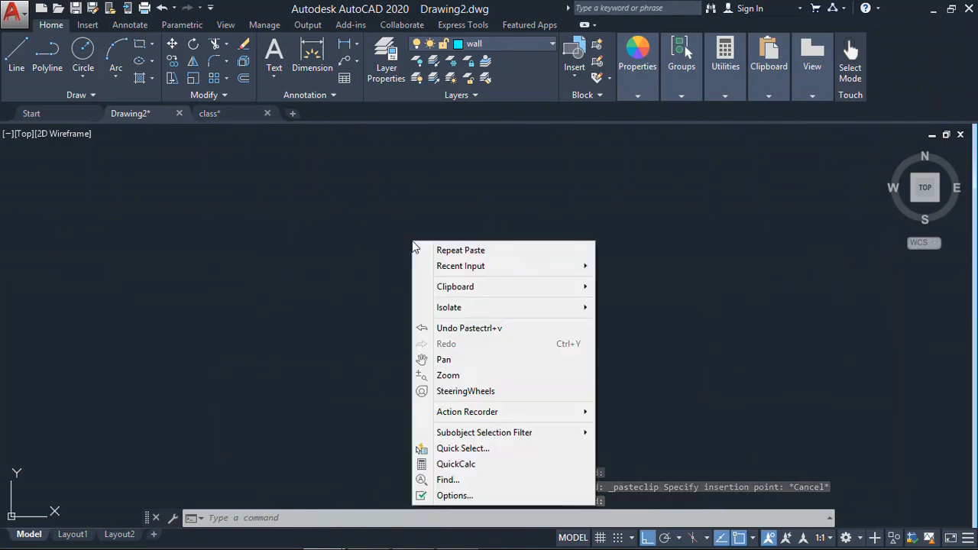
mouse_move(463, 298)
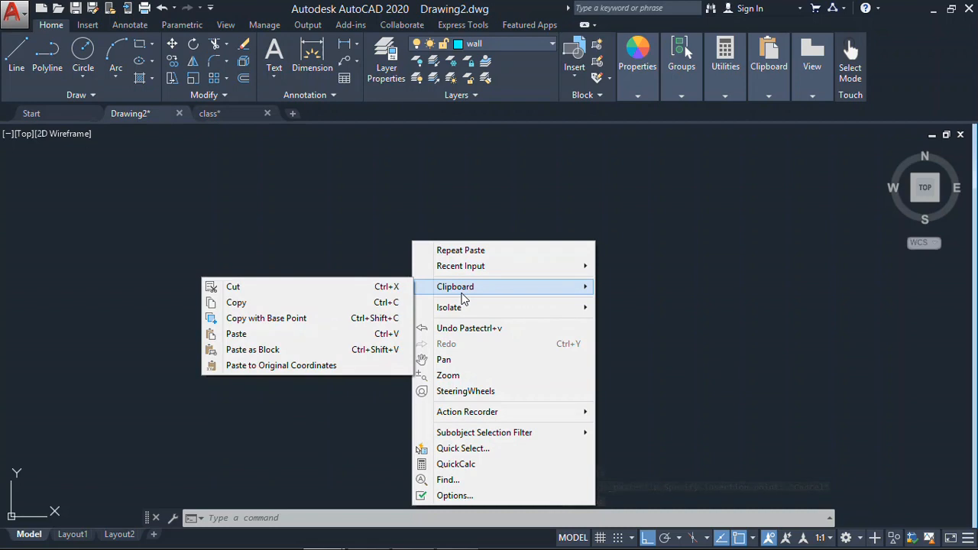
click(302, 334)
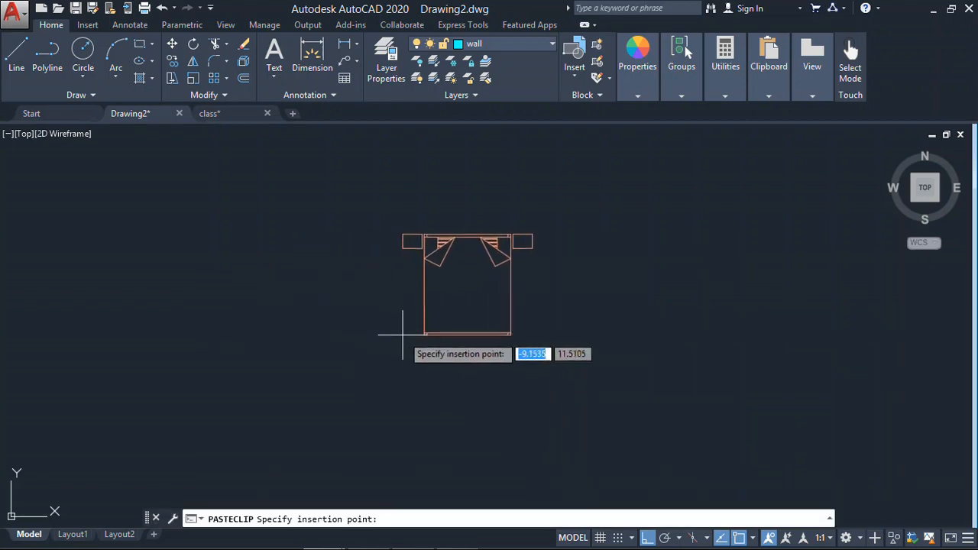
scroll(420, 328, down, 2)
scroll(428, 325, up, 12)
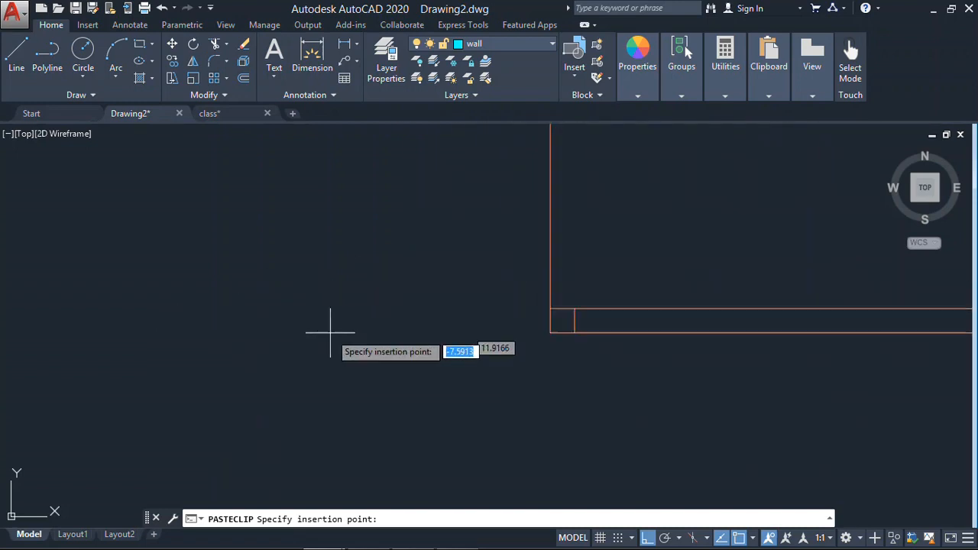
key(Escape)
- Copy double bed block 15 from class.dwg to the clipboard with its upper-right corner as base point
click(225, 121)
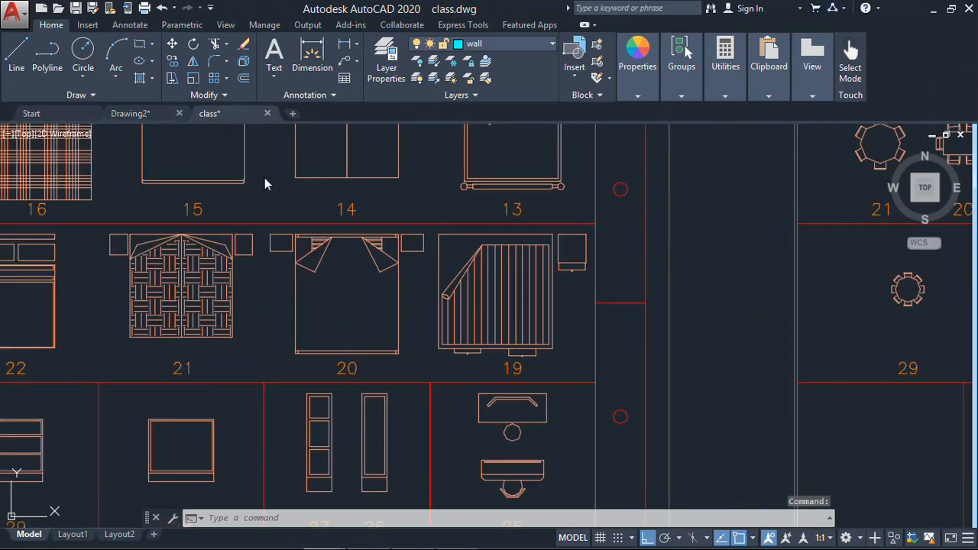
scroll(367, 291, up, 2)
middle_drag(400, 345, 581, 481)
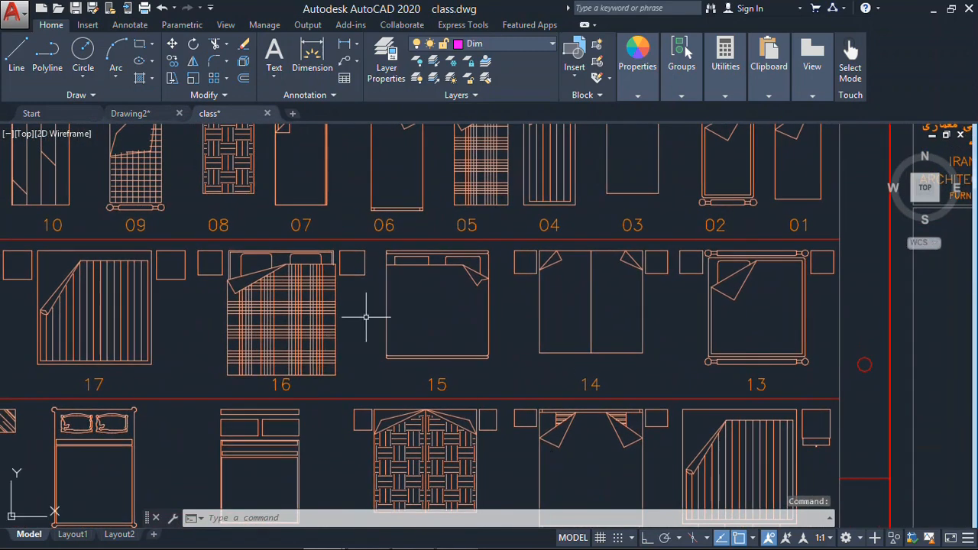
click(404, 280)
click(372, 328)
right_click(395, 322)
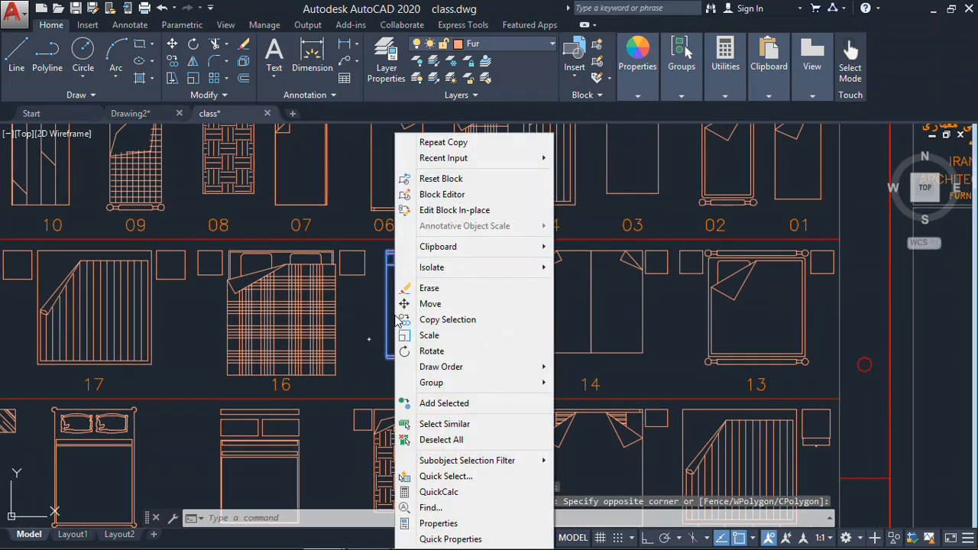
mouse_move(459, 255)
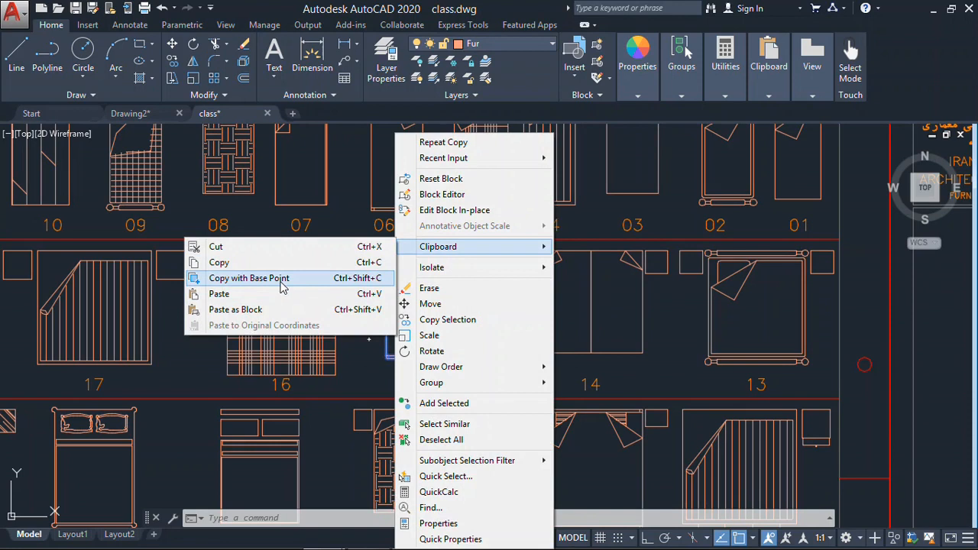
click(308, 287)
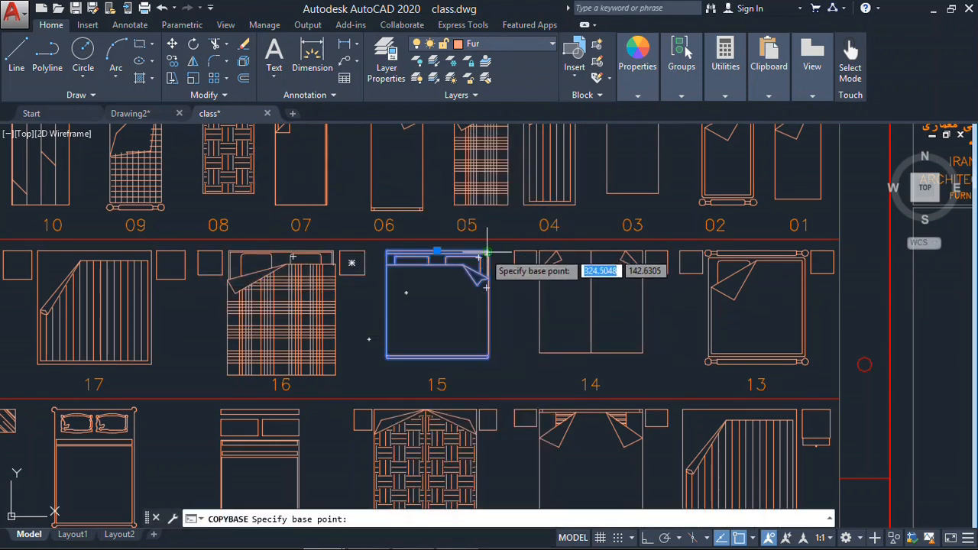
click(486, 252)
- Try to paste bed block 15 by its base point into the empty area of Drawing2.dwg
click(130, 113)
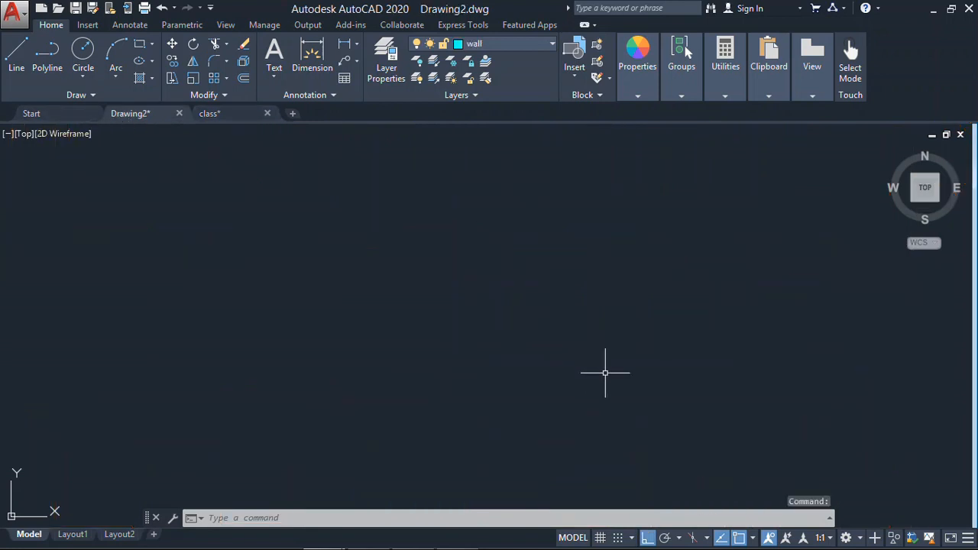
right_click(578, 283)
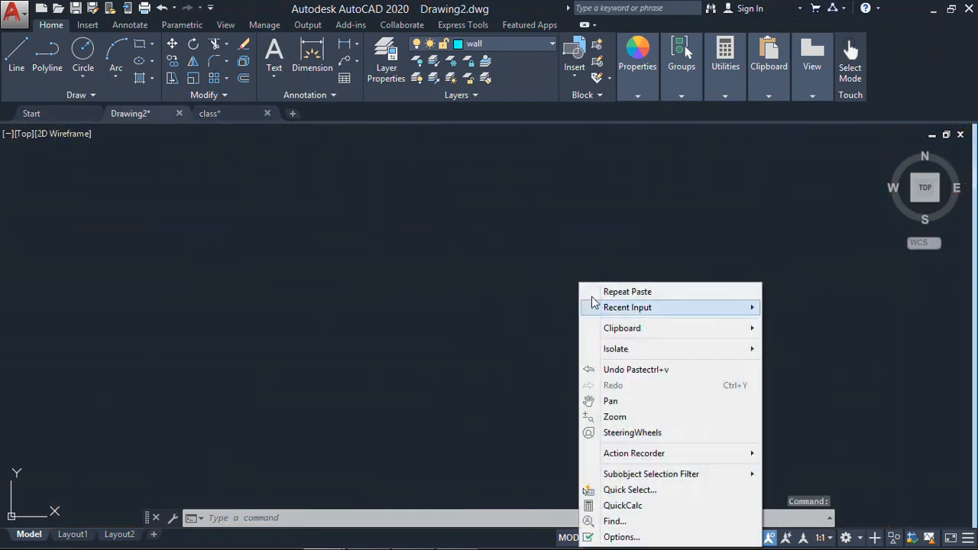
mouse_move(644, 333)
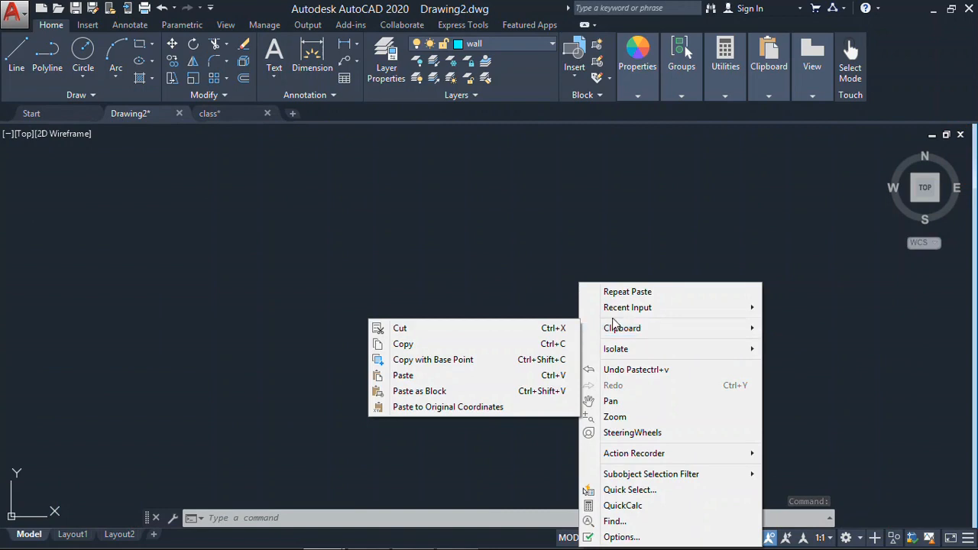
click(441, 375)
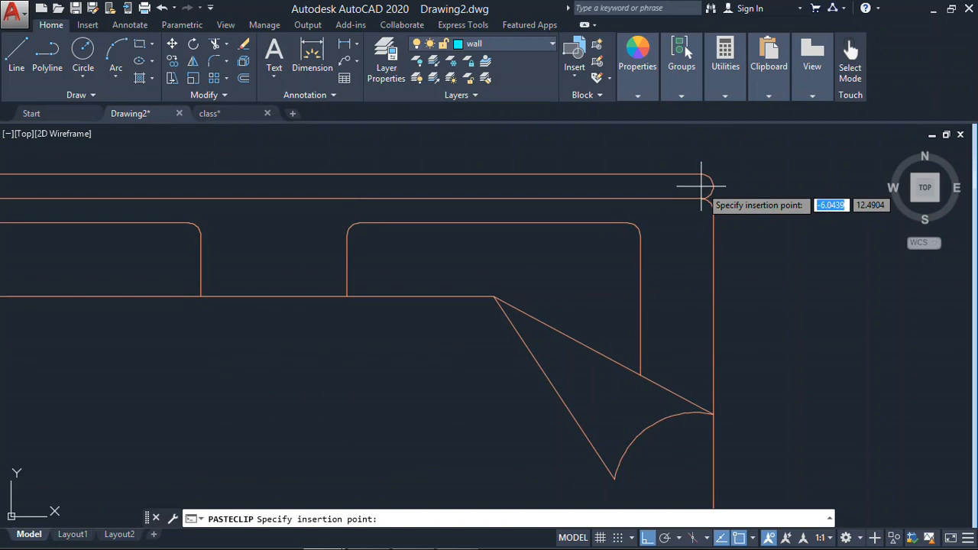
key(Escape)
- Copy double bed block 15 from class.dwg to the clipboard without a base point
click(225, 111)
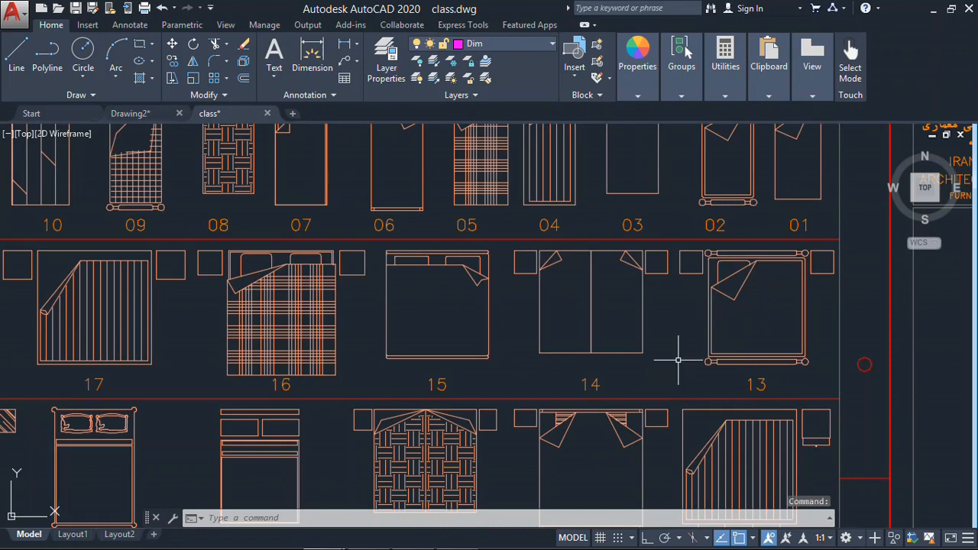
middle_drag(683, 285, 739, 352)
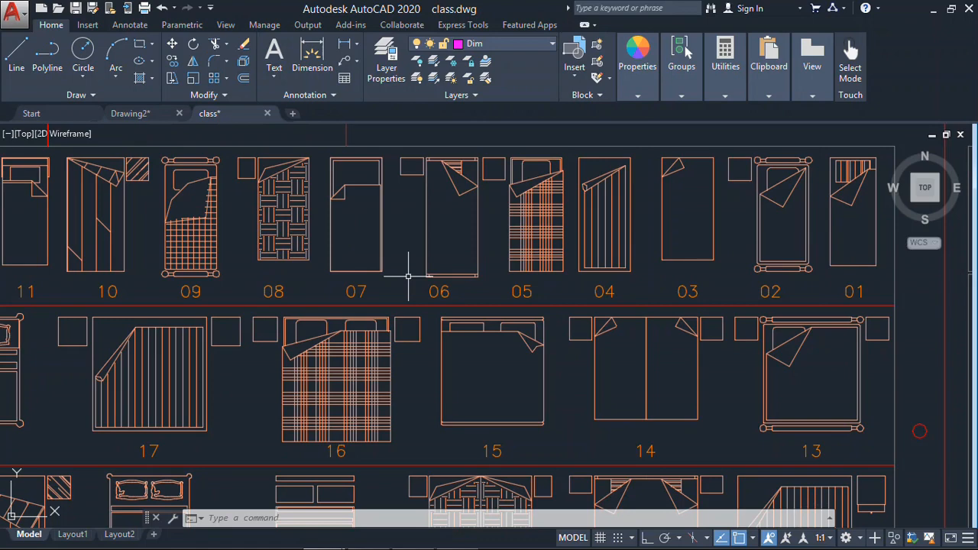
mouse_move(415, 264)
middle_down()
mouse_move(481, 247)
mouse_move(598, 254)
middle_up()
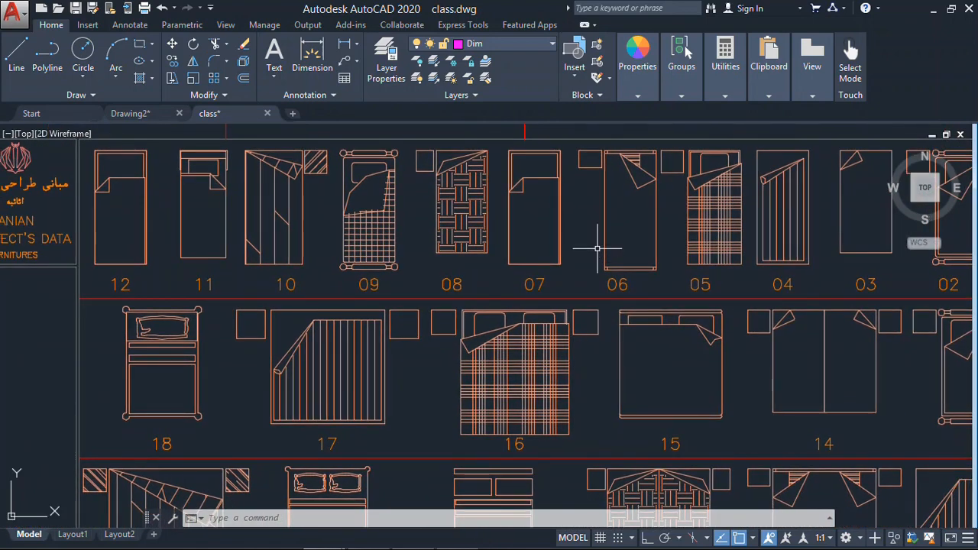
scroll(598, 248, down, 5)
scroll(459, 221, up, 4)
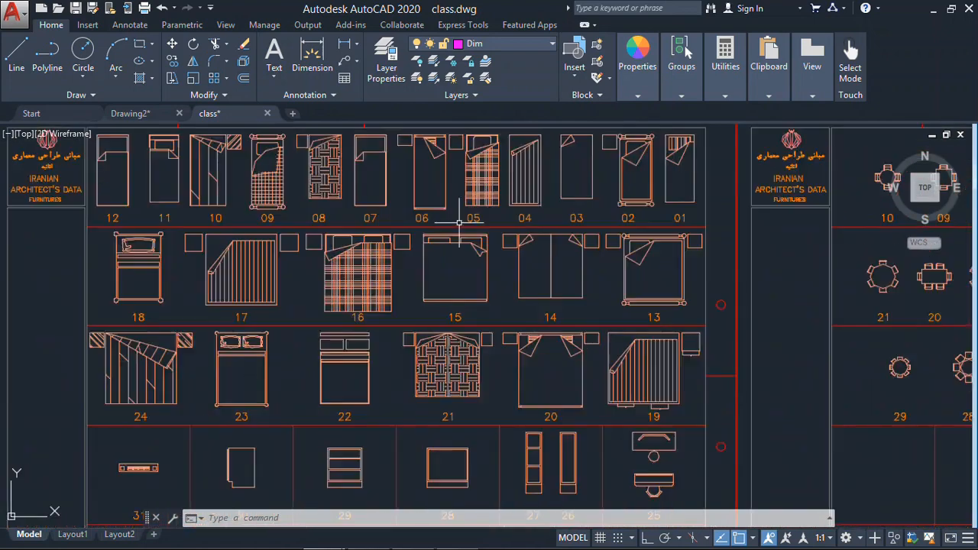
scroll(458, 222, up, 2)
middle_drag(471, 237, 472, 195)
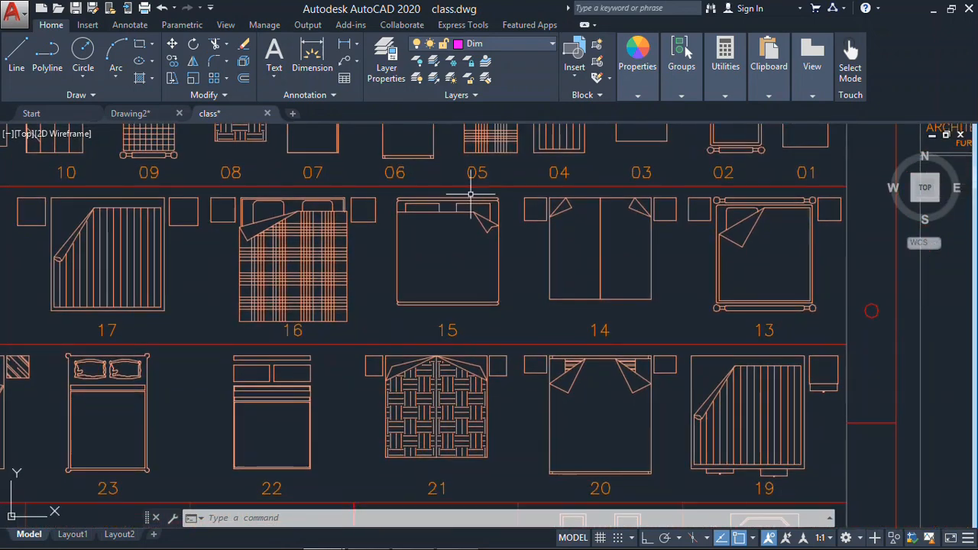
click(476, 250)
click(384, 306)
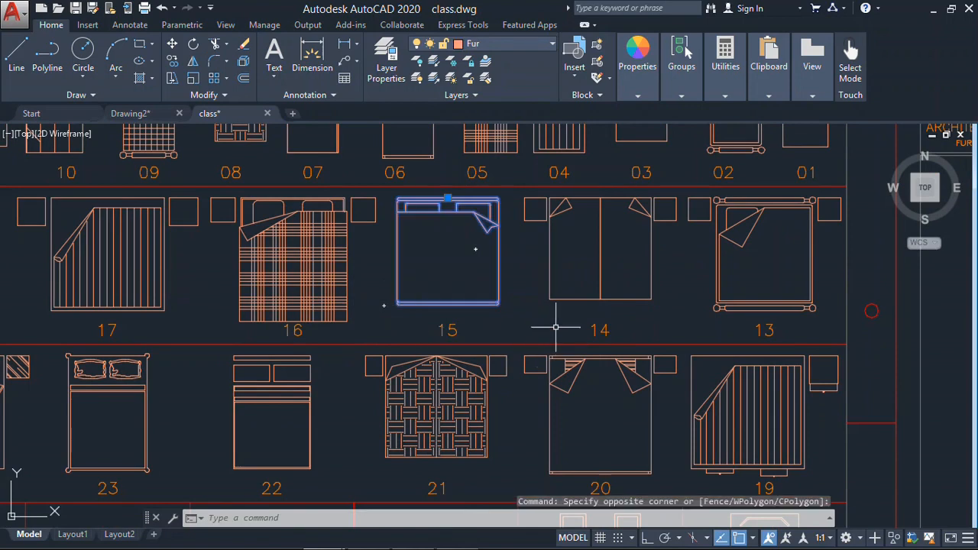
key(ctrl+c)
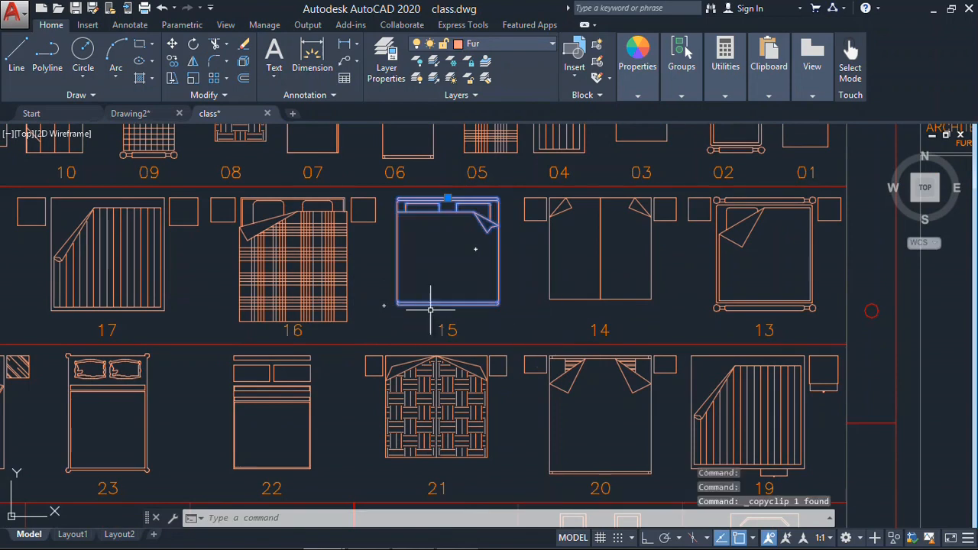
- Paste the copied bed block 15 into the empty area of Drawing2.dwg
click(132, 113)
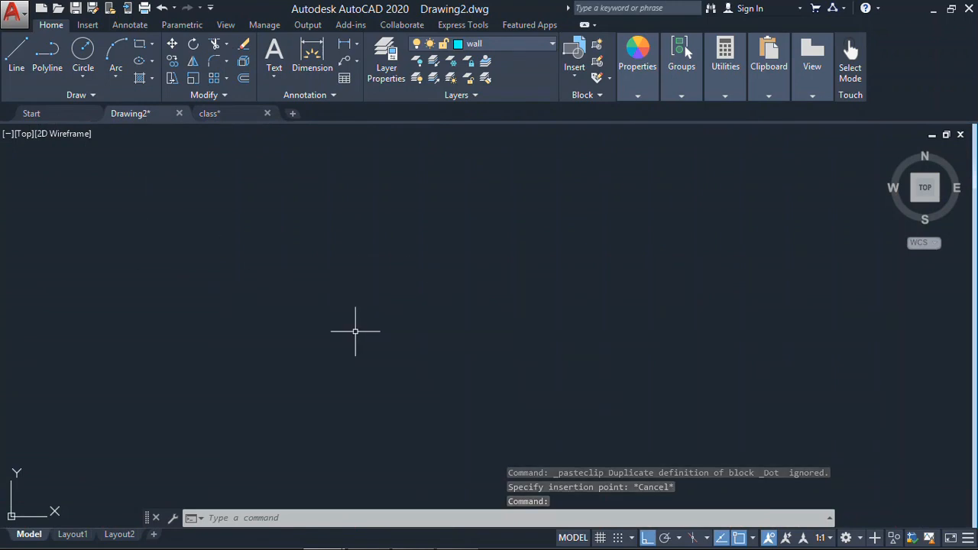
key(ctrl+v)
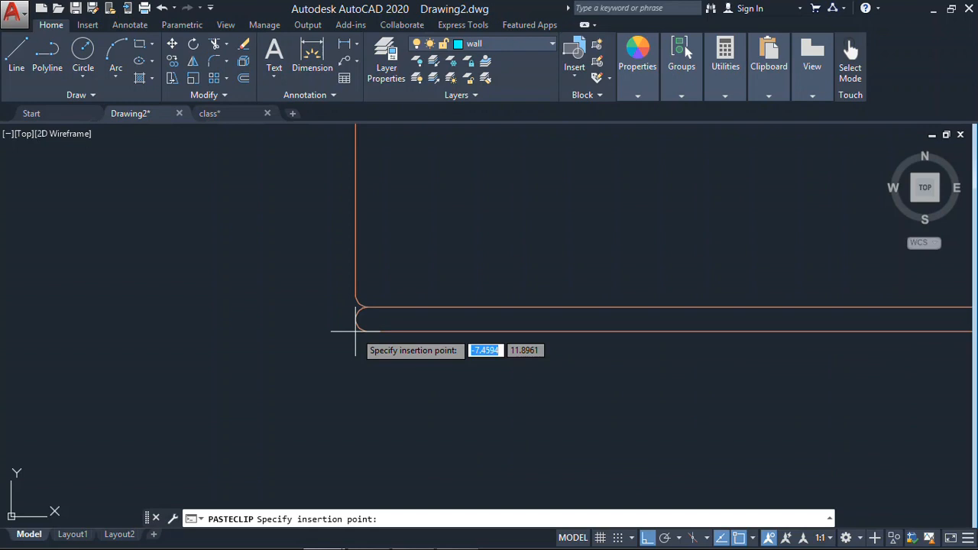
click(354, 331)
- Erase the pasted bed from Drawing2.dwg
scroll(120, 426, down, 3)
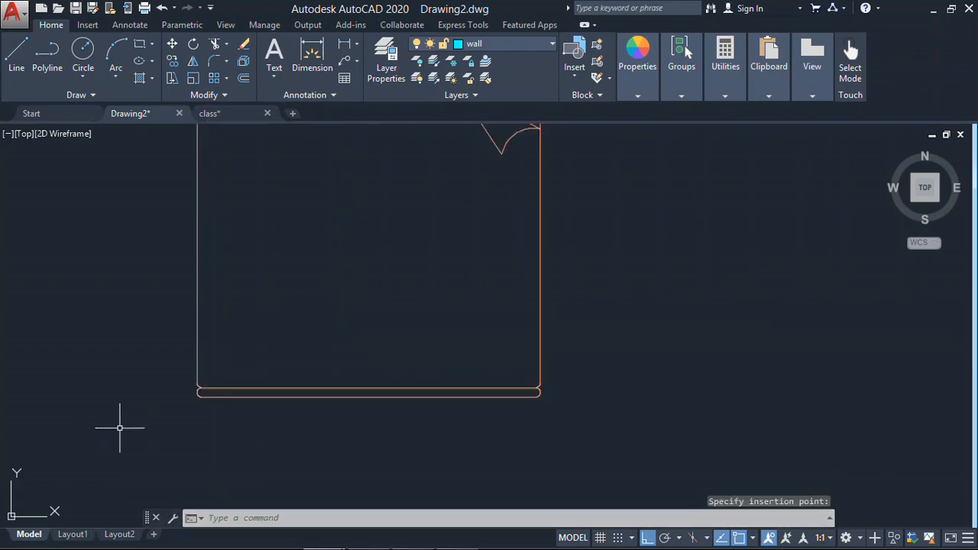
scroll(450, 360, down, 3)
click(541, 200)
click(273, 413)
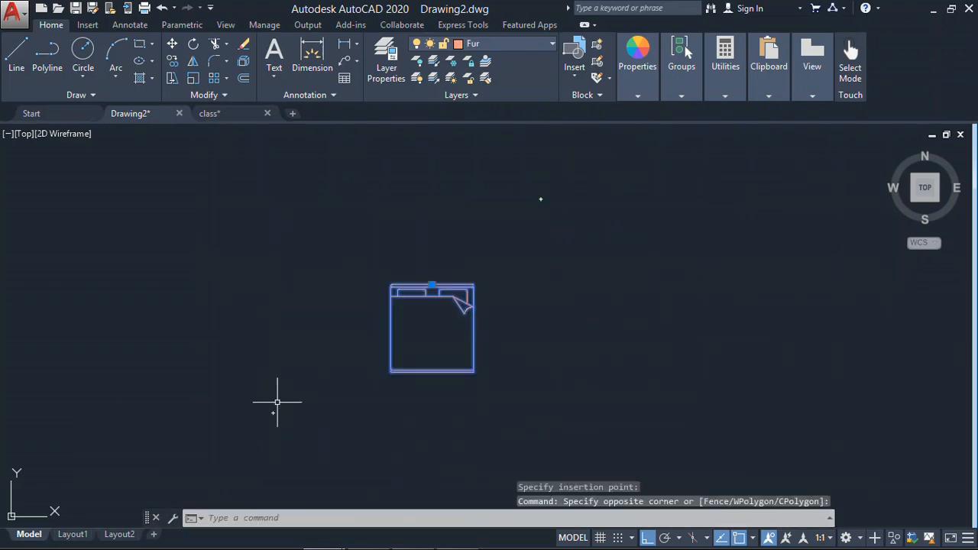
key(Delete)
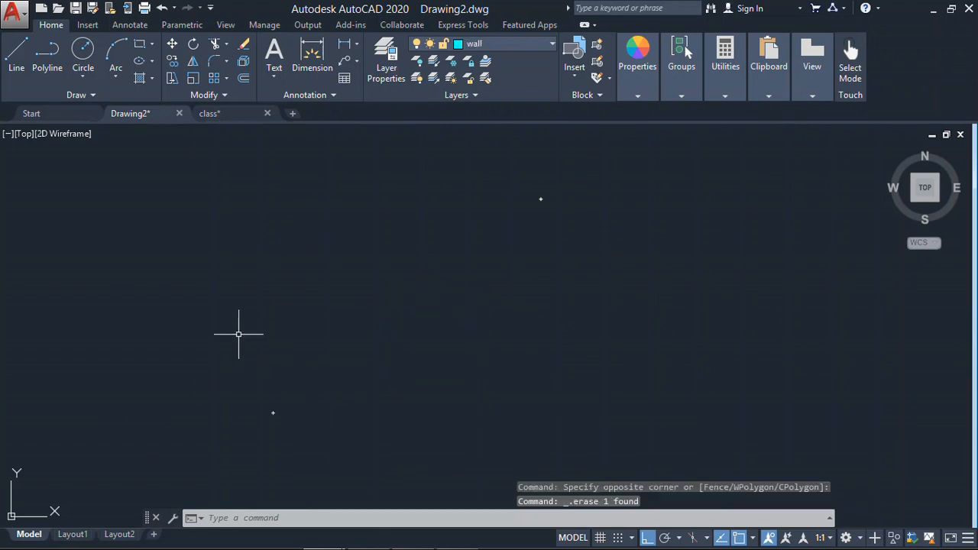
- Copy round dining table block 21 from class.dwg to the clipboard
click(231, 118)
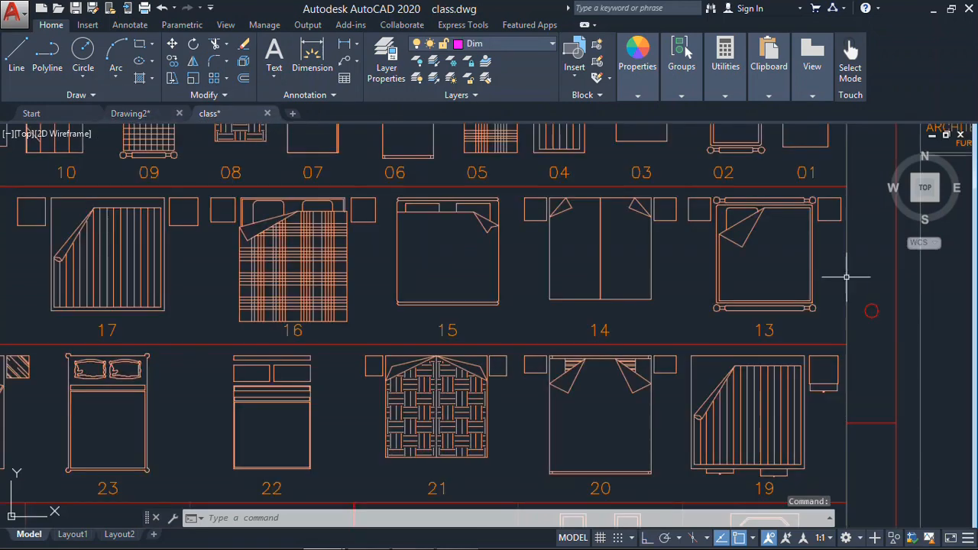
scroll(252, 275, down, 3)
scroll(253, 275, up, 1)
click(672, 279)
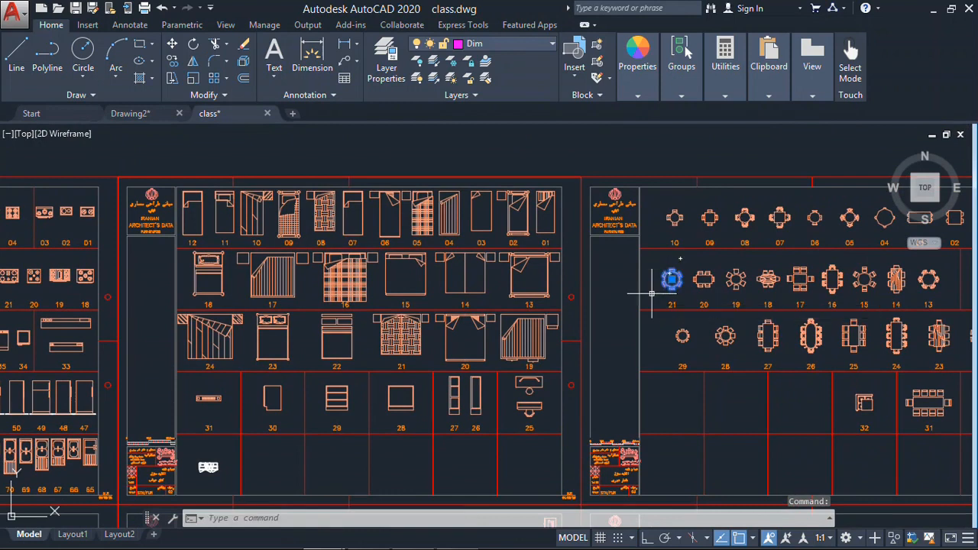
click(651, 293)
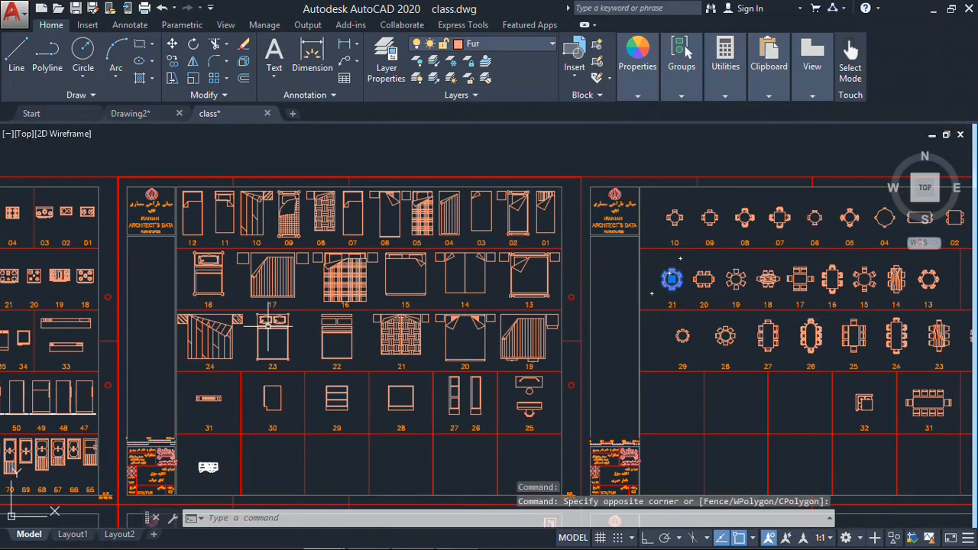
key(Delete)
- Paste the round dining table into the empty area of Drawing2.dwg
click(122, 113)
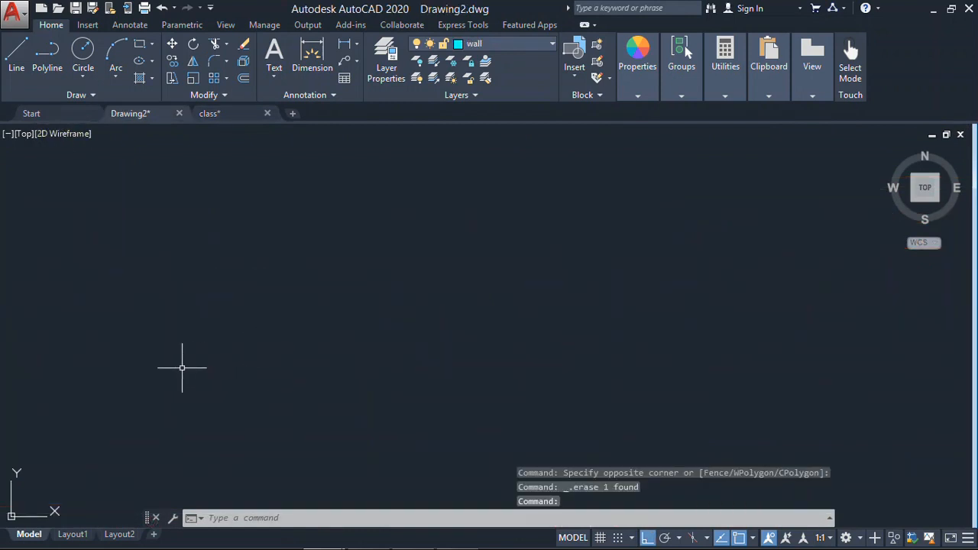
key(ctrl+v)
scroll(466, 377, up, 5)
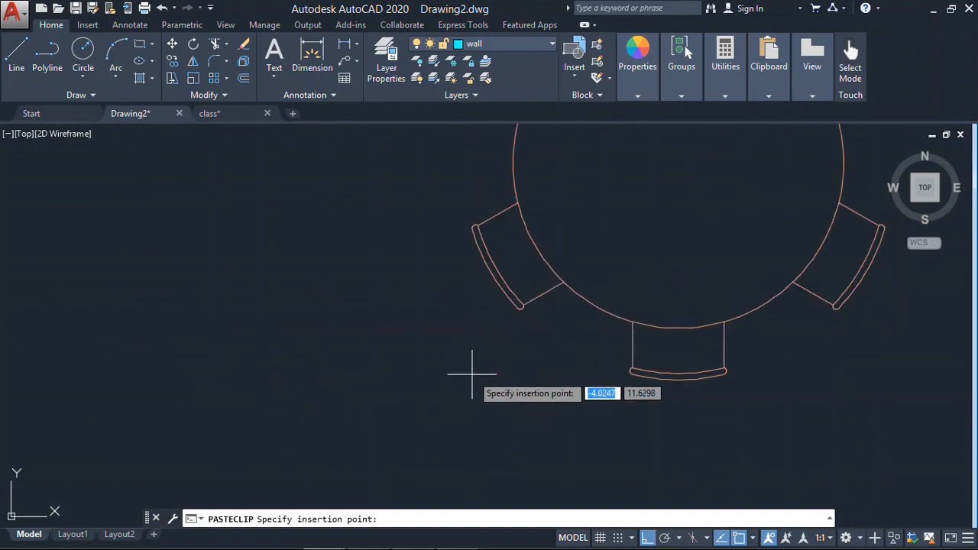
click(336, 398)
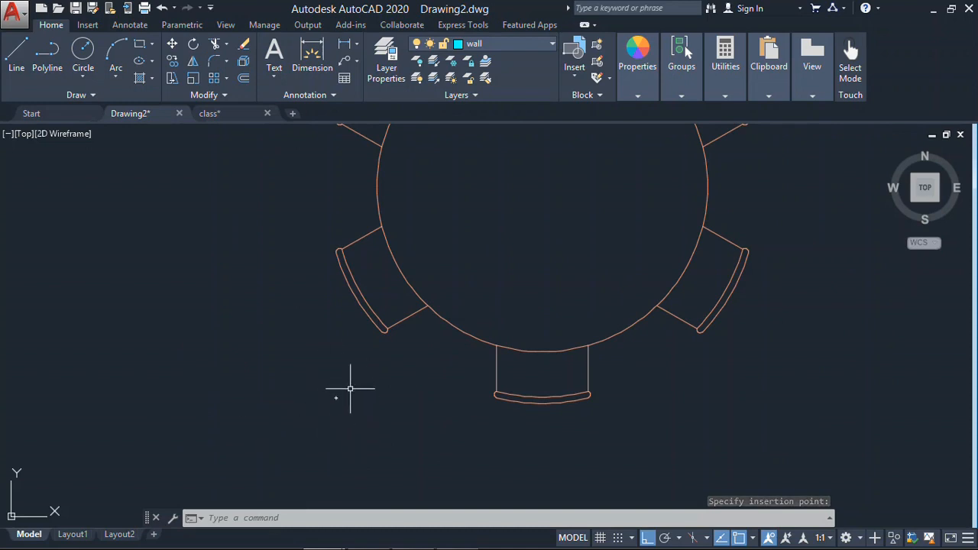
- Erase the pasted round dining table from Drawing2.dwg
scroll(500, 236, down, 5)
click(566, 162)
click(416, 325)
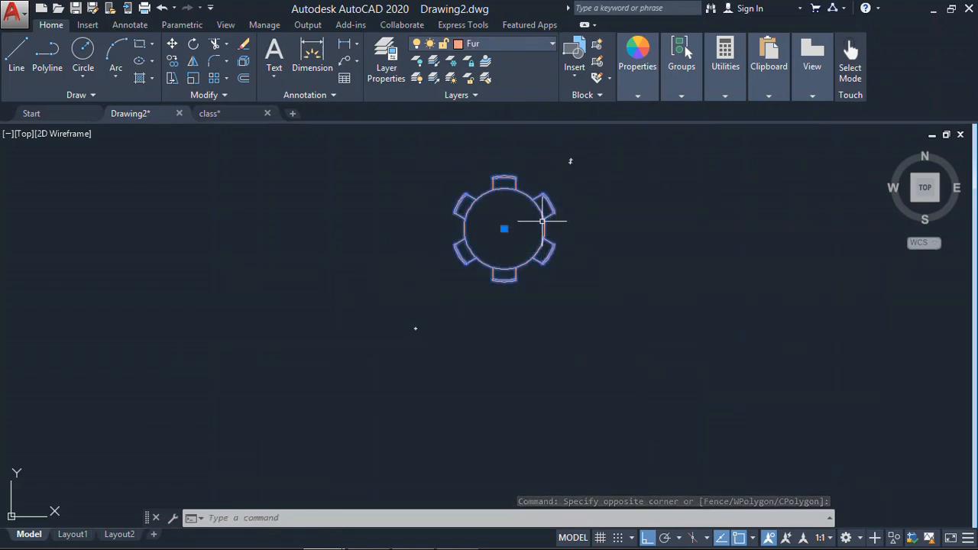
key(Delete)
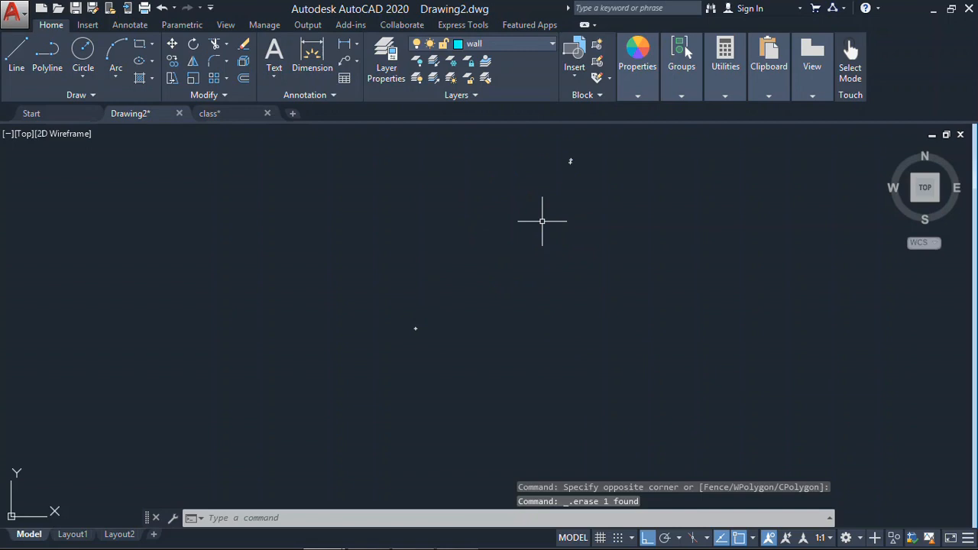
- Copy dining tables 15 to 21, beds 20 to 22 and both blocks numbered 33 from class.dwg together to the clipboard
click(241, 116)
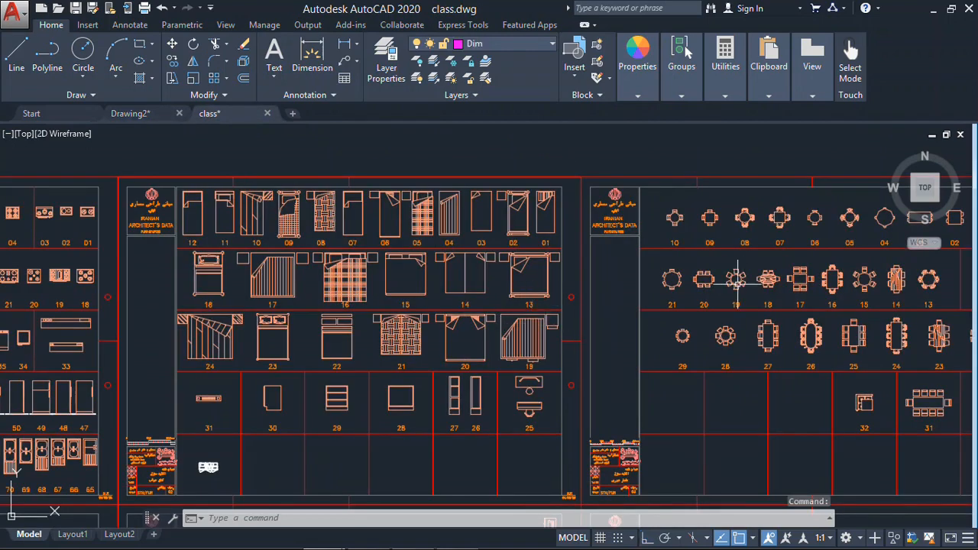
click(879, 268)
click(655, 307)
click(488, 306)
click(337, 356)
click(78, 316)
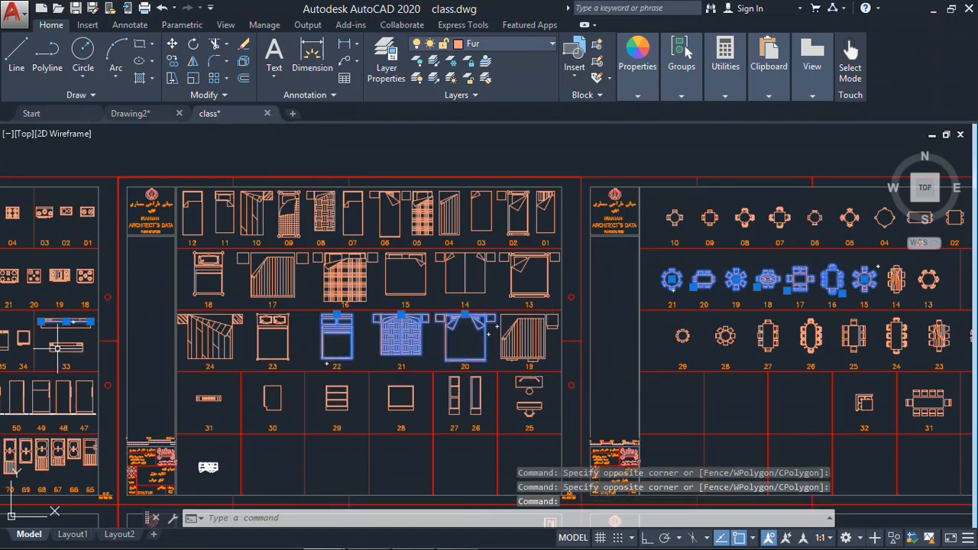
click(45, 358)
key(ctrl+c)
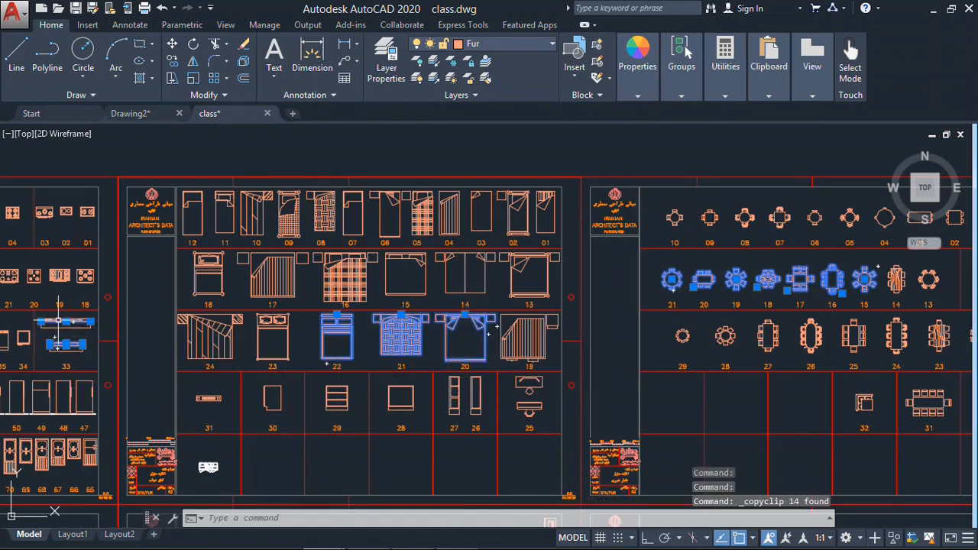
- Paste the whole copied furniture set into the empty area above the plan in Drawing2.dwg
click(117, 115)
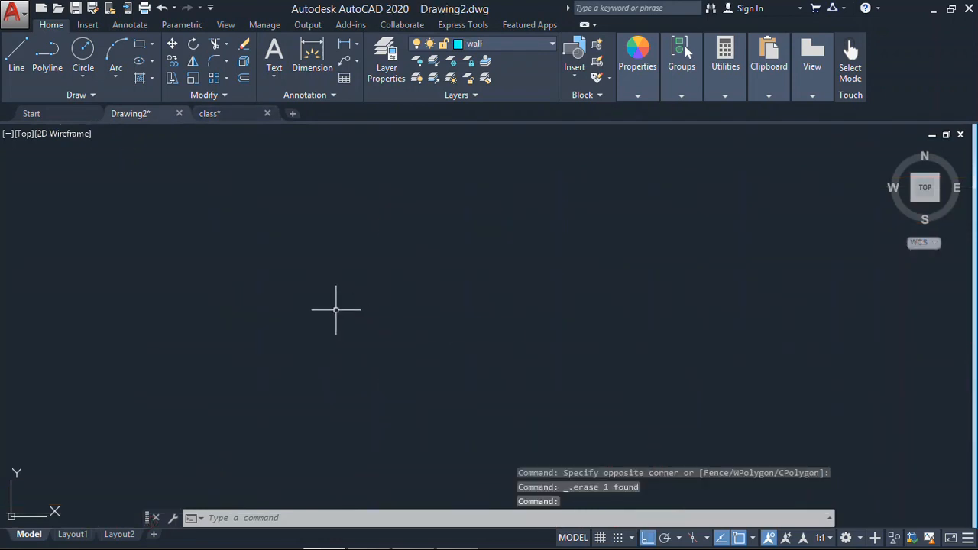
key(ctrl+v)
scroll(339, 321, down, 5)
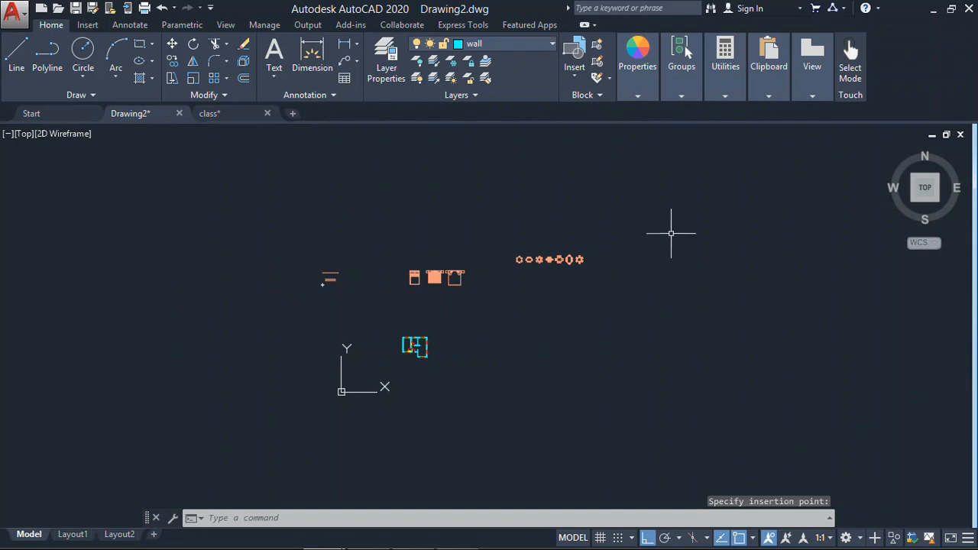
- Erase all the pasted furniture blocks above the plan in Drawing2.dwg
click(664, 210)
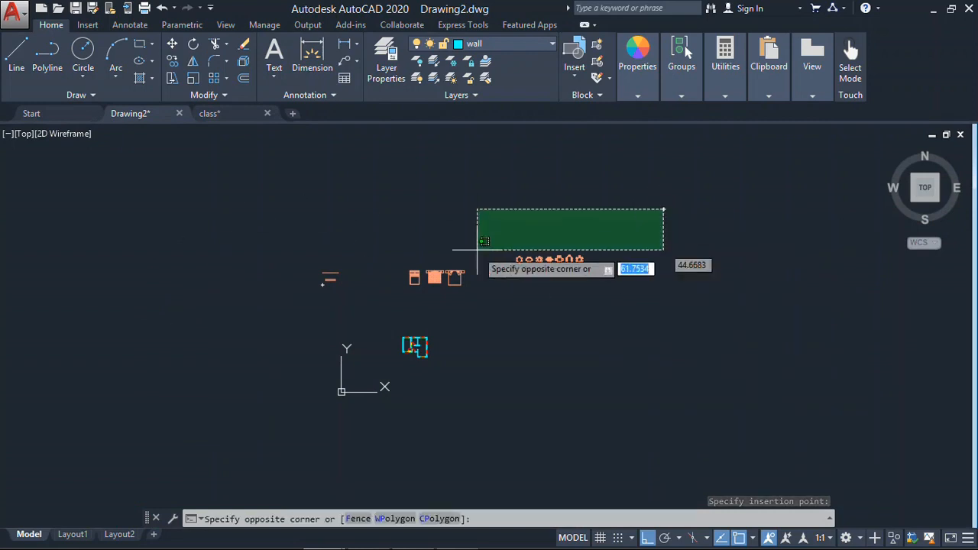
click(220, 300)
key(Delete)
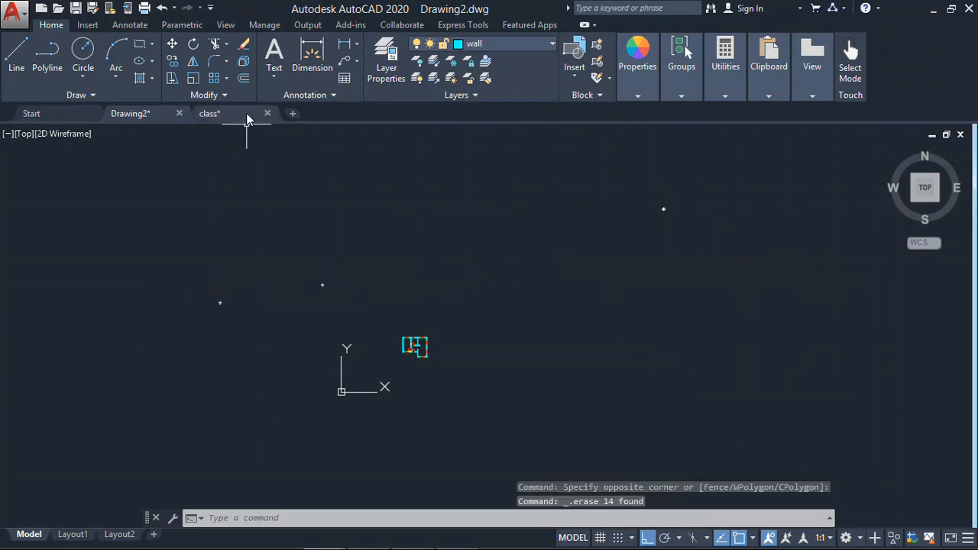
- Copy bed 20 from class.dwg to the clipboard, using the outer top corner of its left nightstand as base point
click(210, 113)
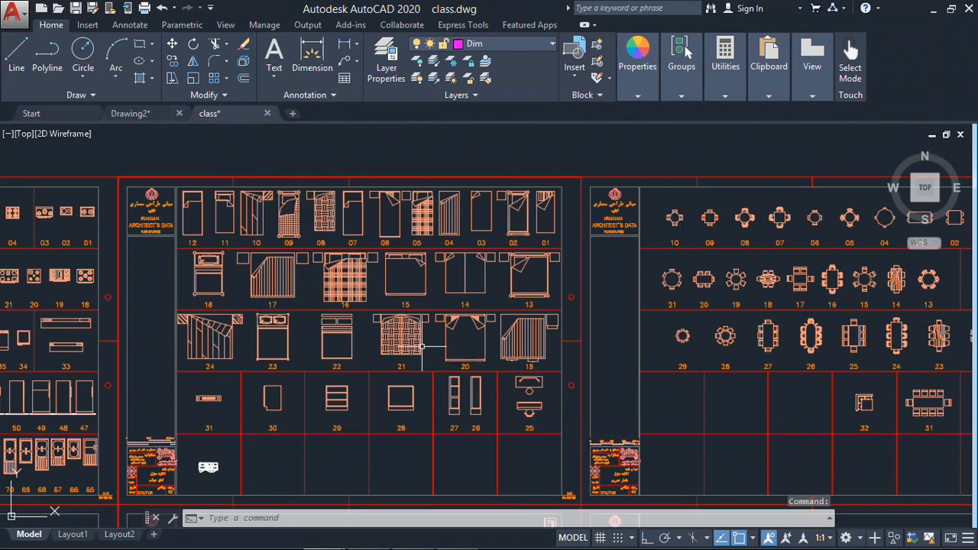
scroll(422, 346, up, 4)
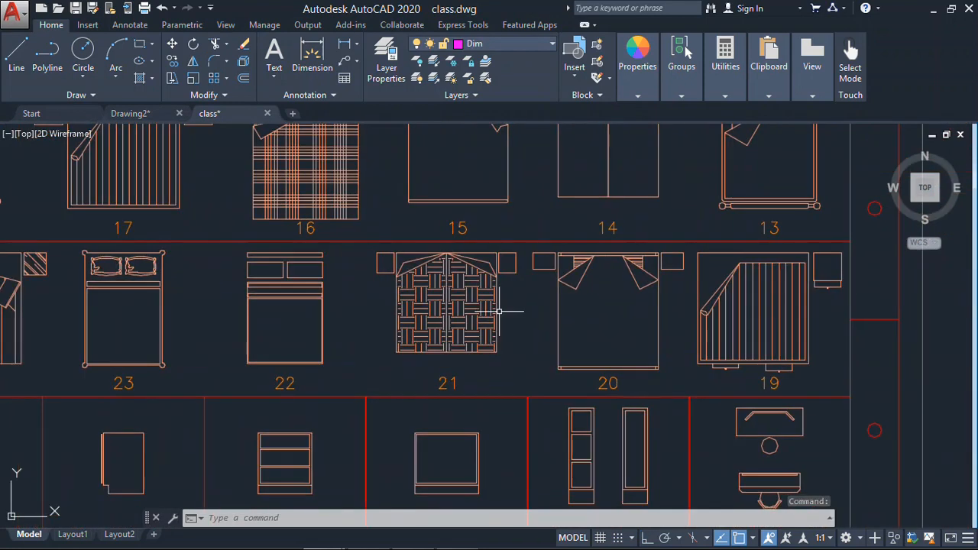
click(619, 310)
click(516, 348)
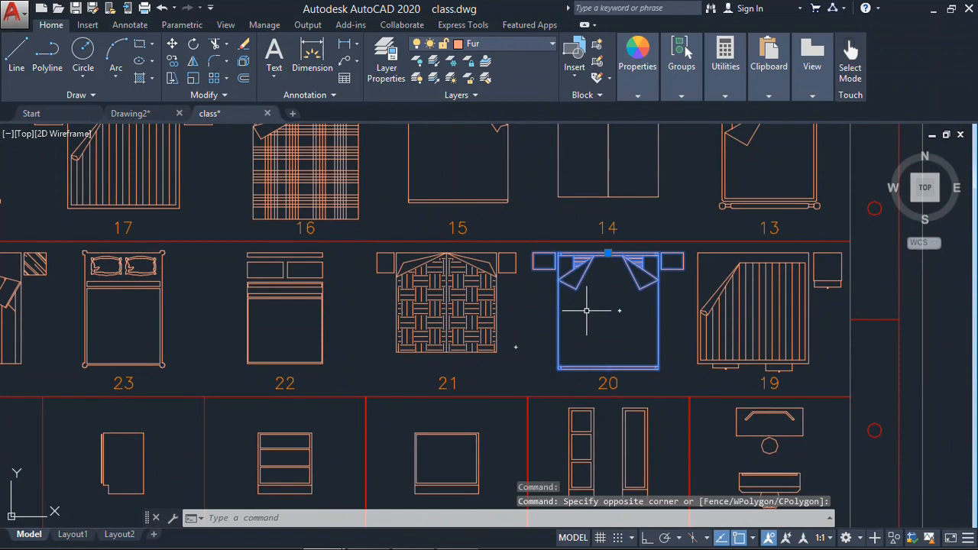
right_click(586, 311)
mouse_move(648, 248)
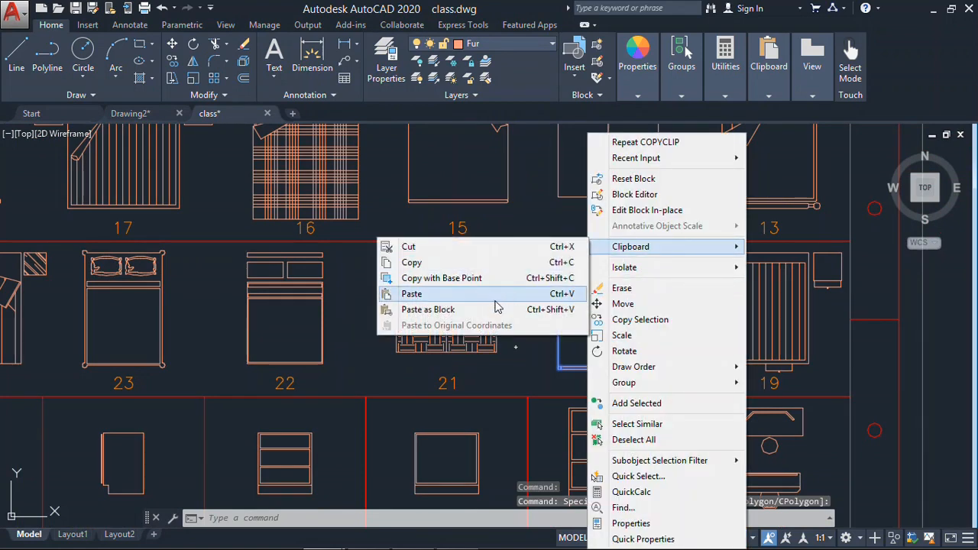
click(497, 280)
scroll(549, 229, up, 4)
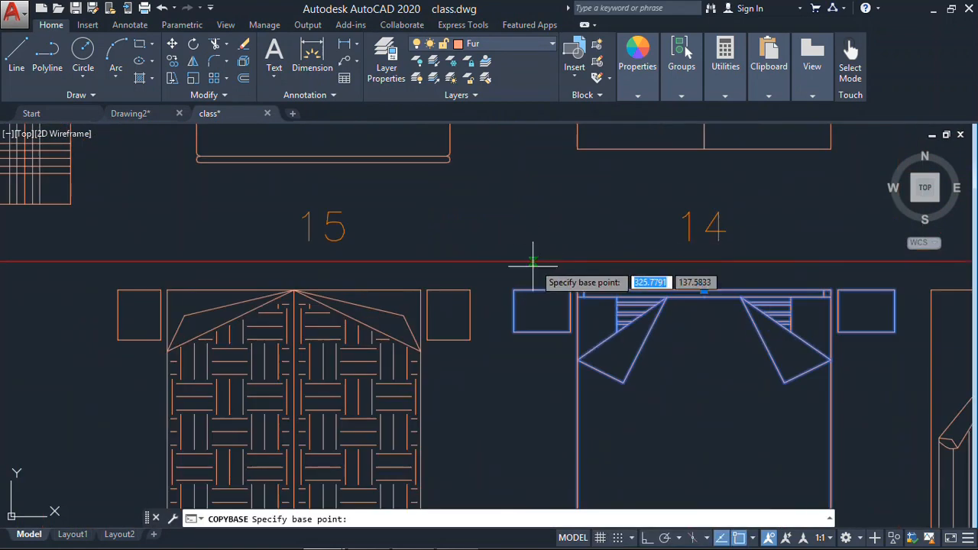
click(517, 289)
- Paste the copied bed into Drawing2.dwg in the empty area just left of the floor plan
click(122, 113)
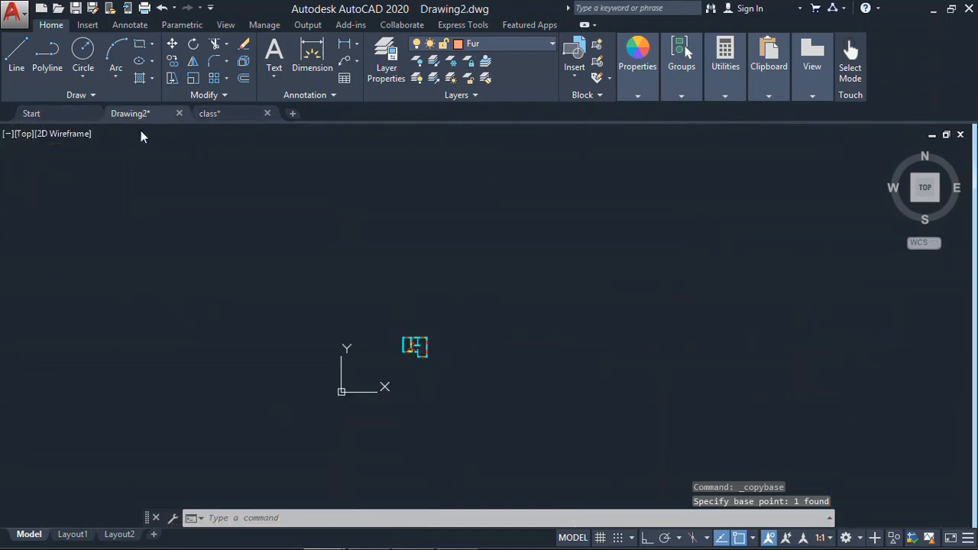
scroll(295, 300, up, 4)
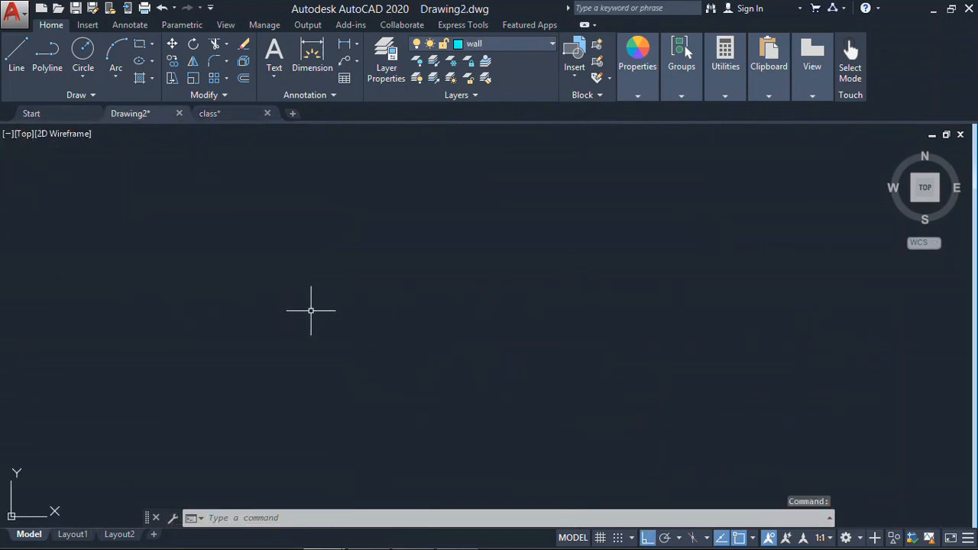
scroll(154, 168, down, 4)
right_click(345, 255)
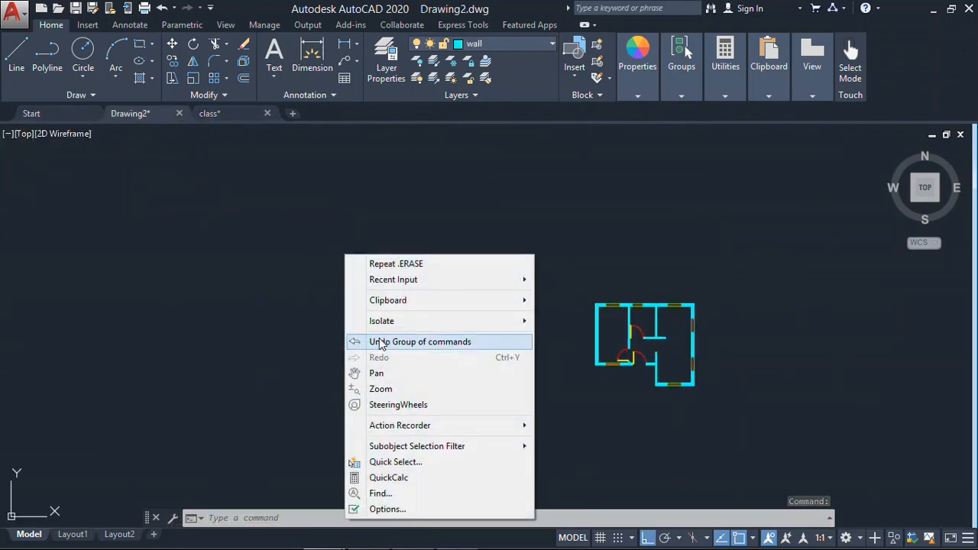
mouse_move(427, 302)
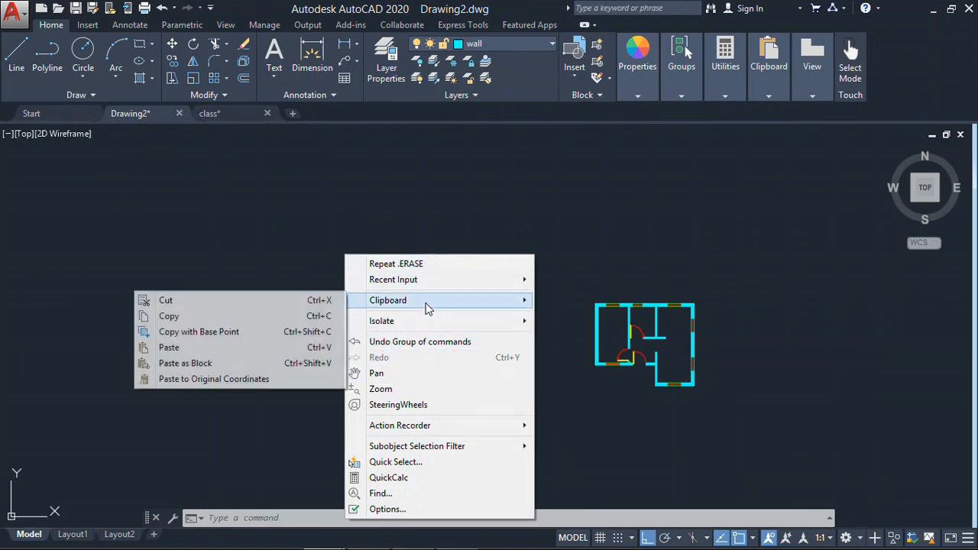
click(247, 348)
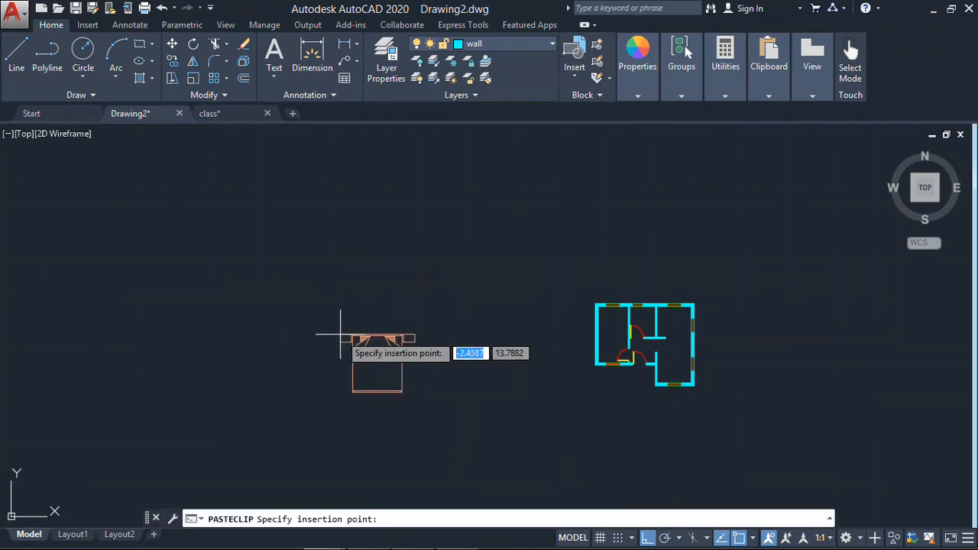
click(505, 302)
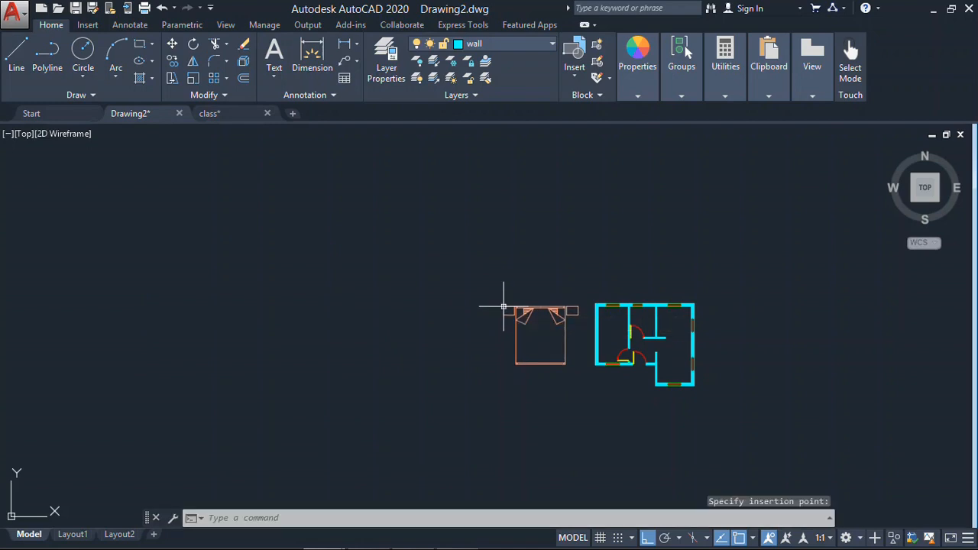
middle_drag(619, 382, 464, 382)
- Measure the bed's width along the headboard between its two end corners
scroll(390, 348, up, 4)
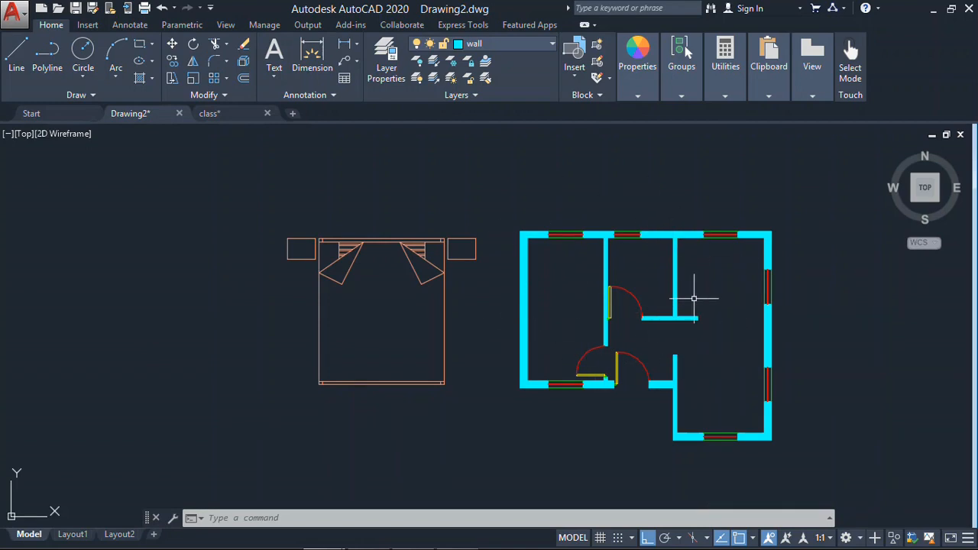
scroll(382, 267, up, 4)
scroll(401, 263, down, 3)
scroll(360, 253, up, 3)
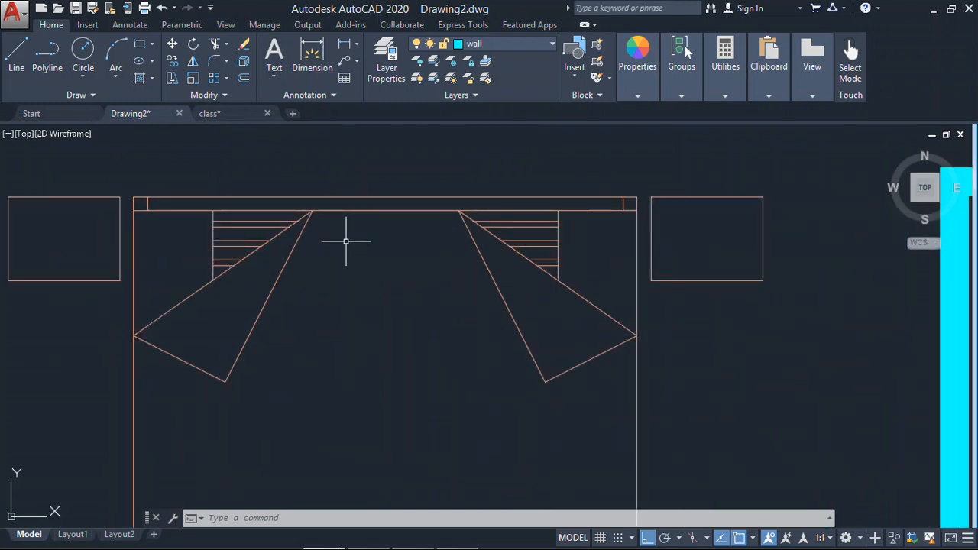
text(di)
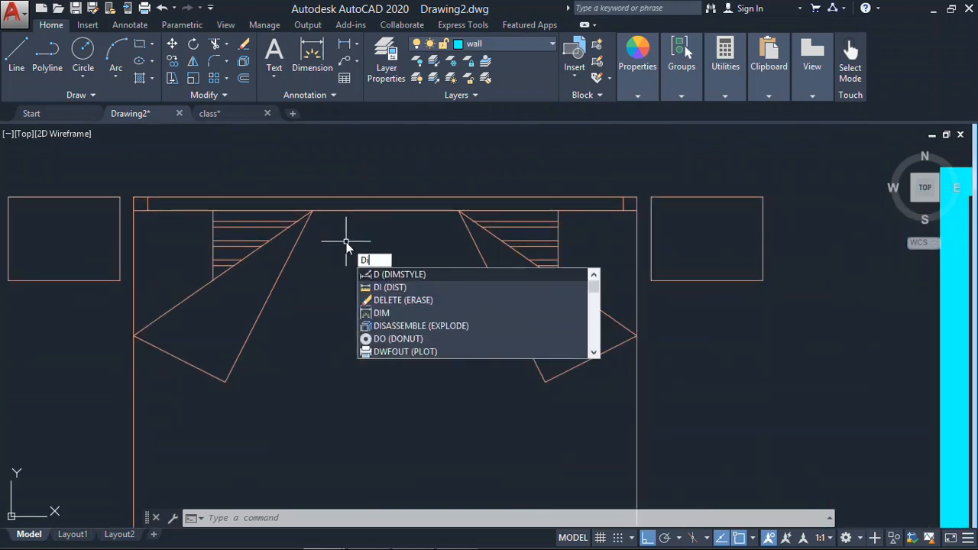
key(Return)
click(134, 198)
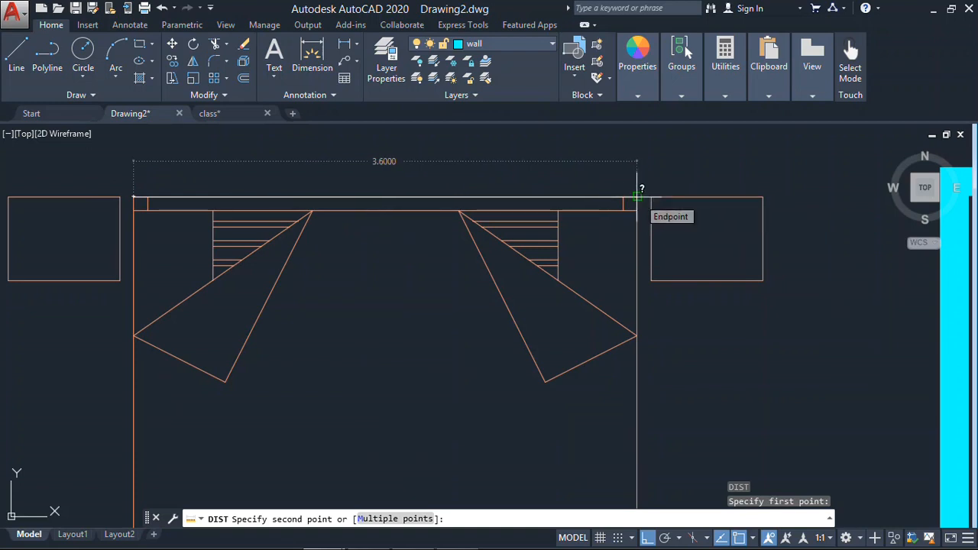
scroll(638, 206, down, 4)
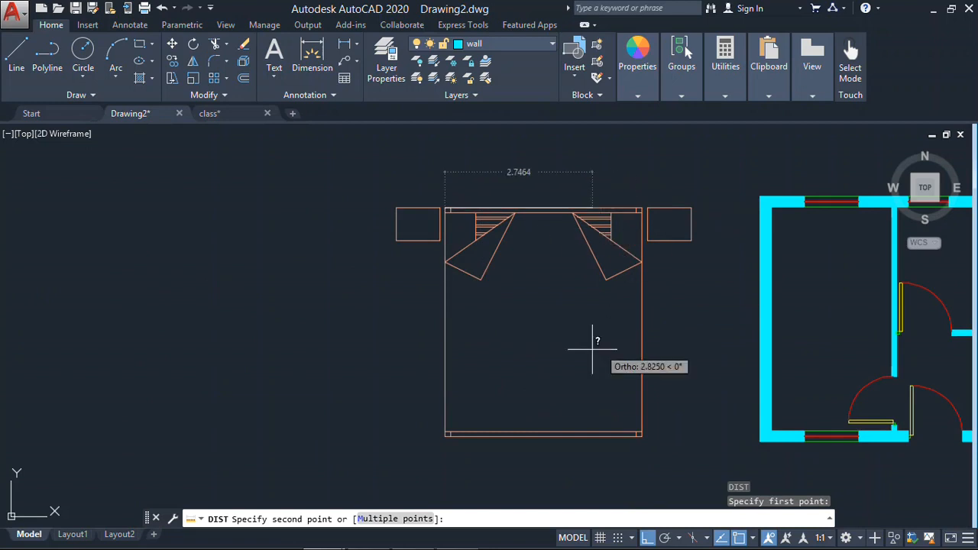
middle_drag(592, 349, 476, 299)
key(Escape)
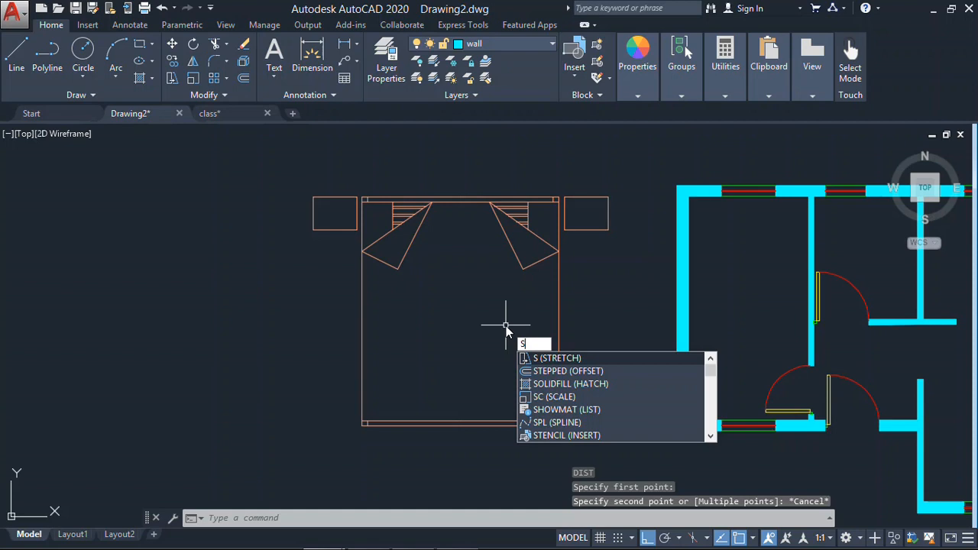
- Scale the bed by a factor of 0.5 from the outer top corner of its left nightstand
text(c)
key(Return)
click(601, 184)
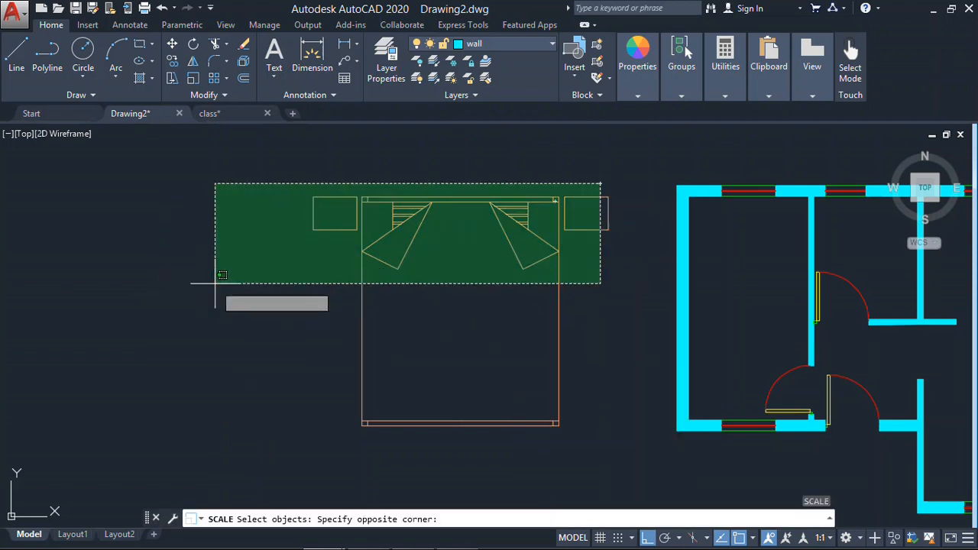
click(215, 283)
key(Return)
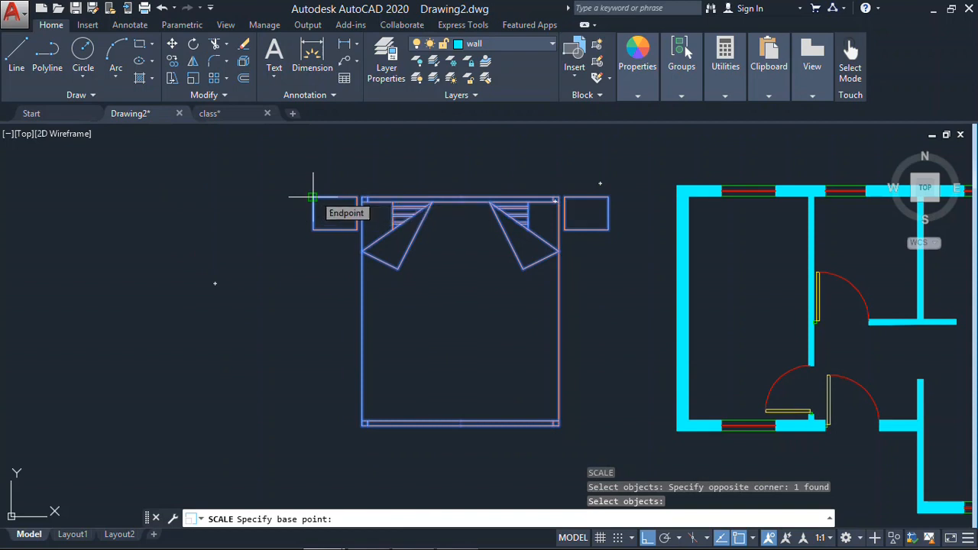
click(312, 198)
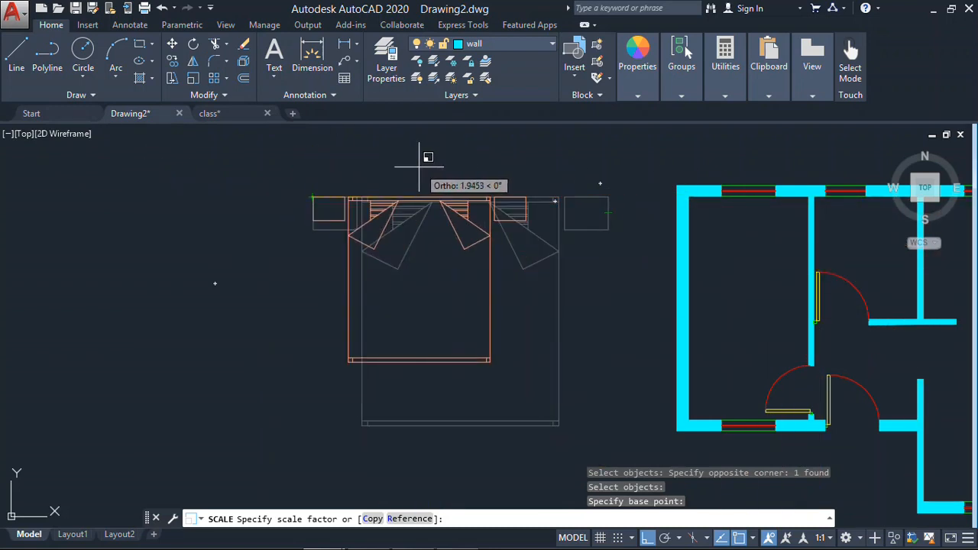
text(.5)
key(Return)
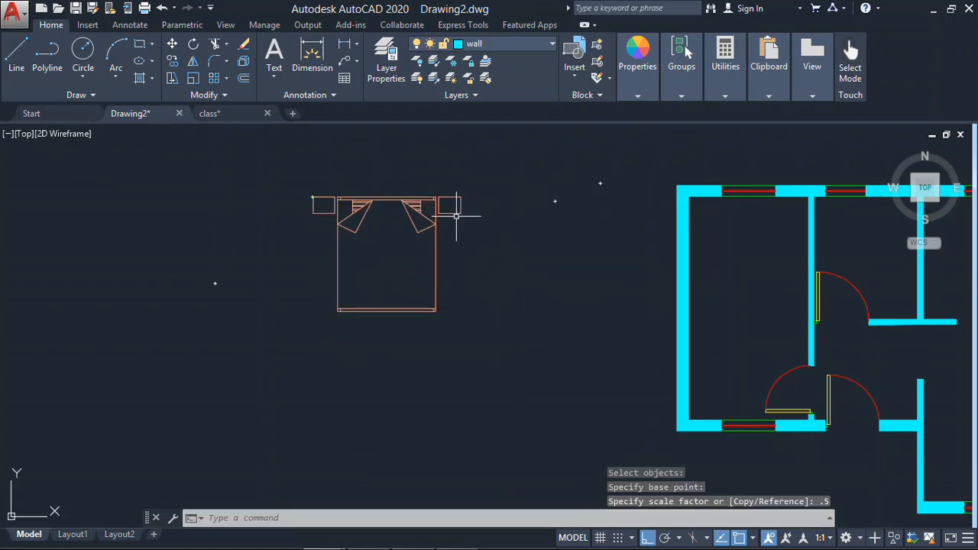
- Rotate the bed 90° counterclockwise about the midpoint of its headboard
middle_drag(457, 217, 377, 214)
scroll(378, 214, up, 2)
middle_drag(548, 255, 408, 258)
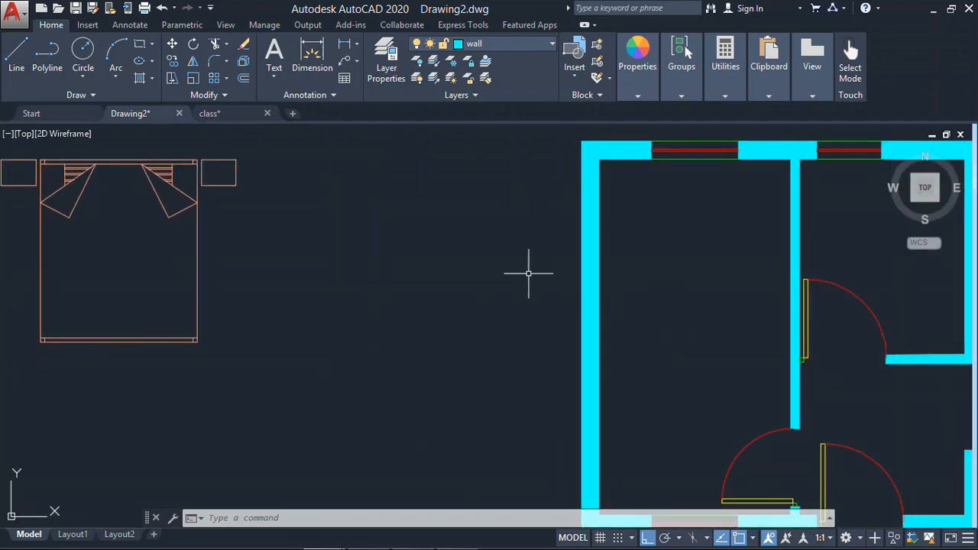
middle_drag(633, 285, 675, 279)
middle_drag(273, 169, 303, 208)
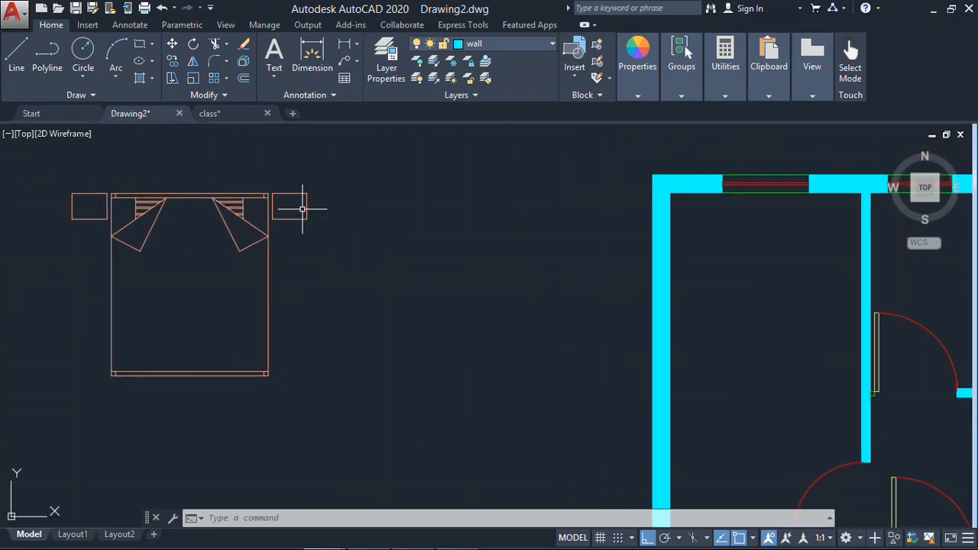
text(o)
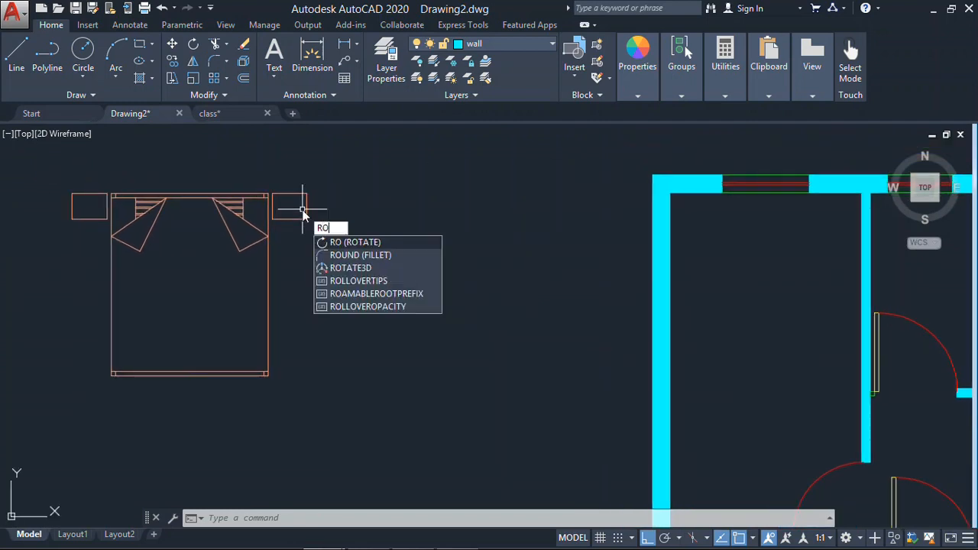
key(Return)
click(325, 168)
click(42, 394)
key(Return)
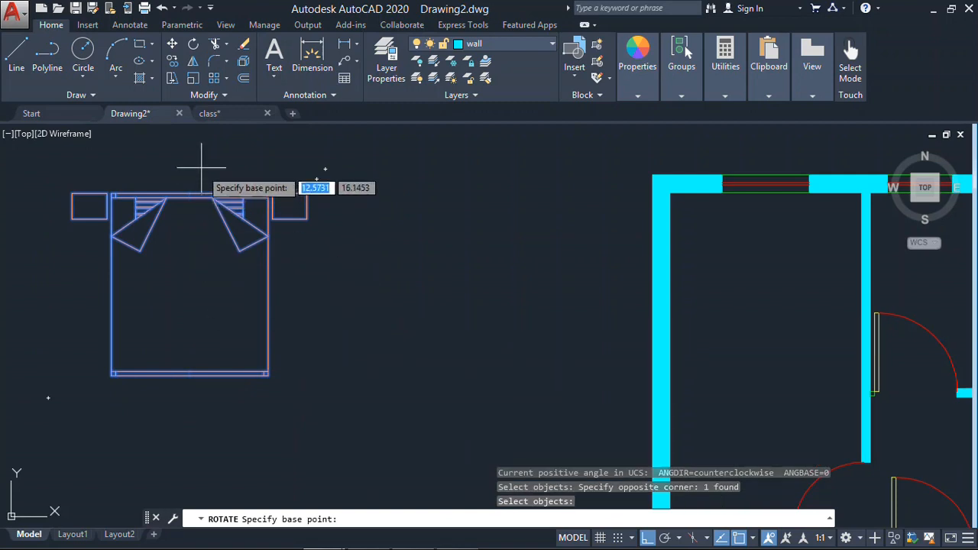
click(190, 195)
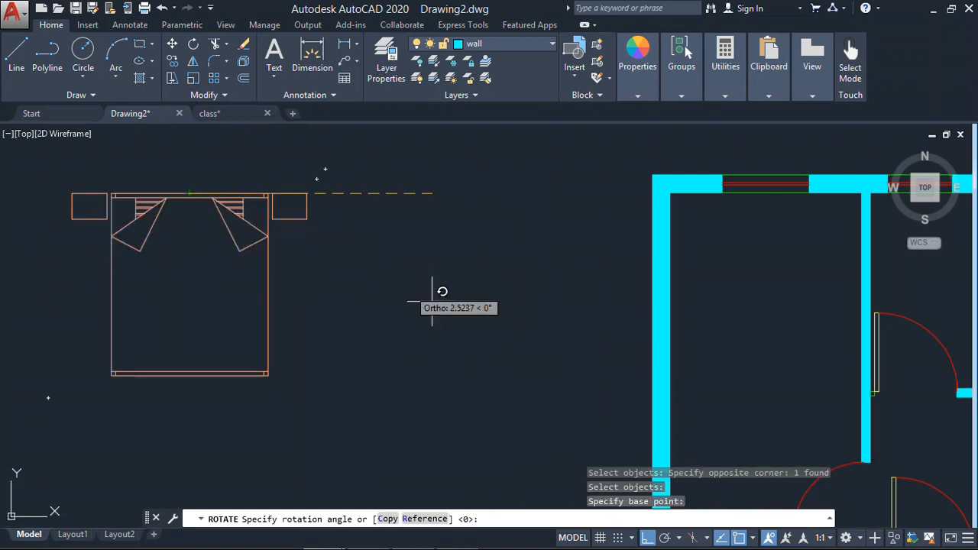
middle_drag(580, 394, 672, 420)
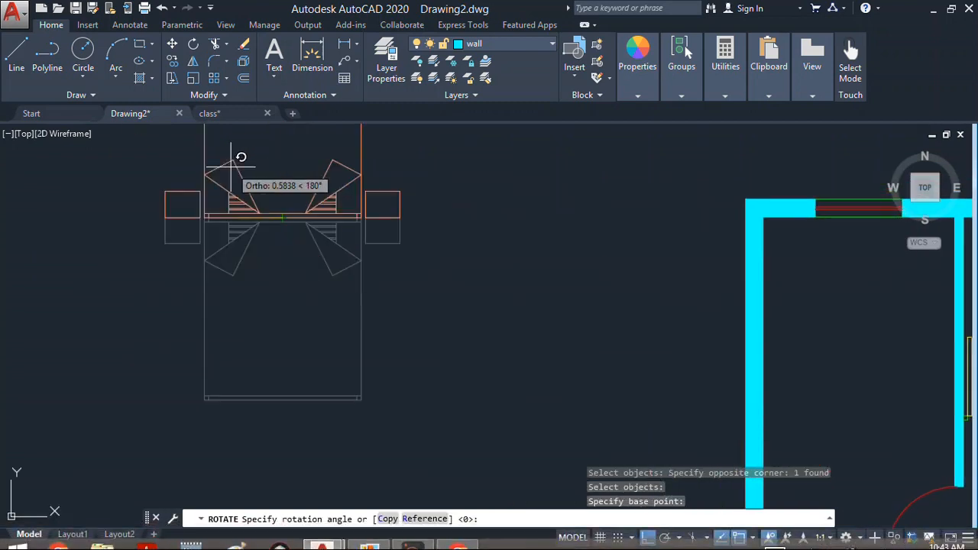
middle_drag(256, 214, 286, 367)
click(340, 223)
key(Return)
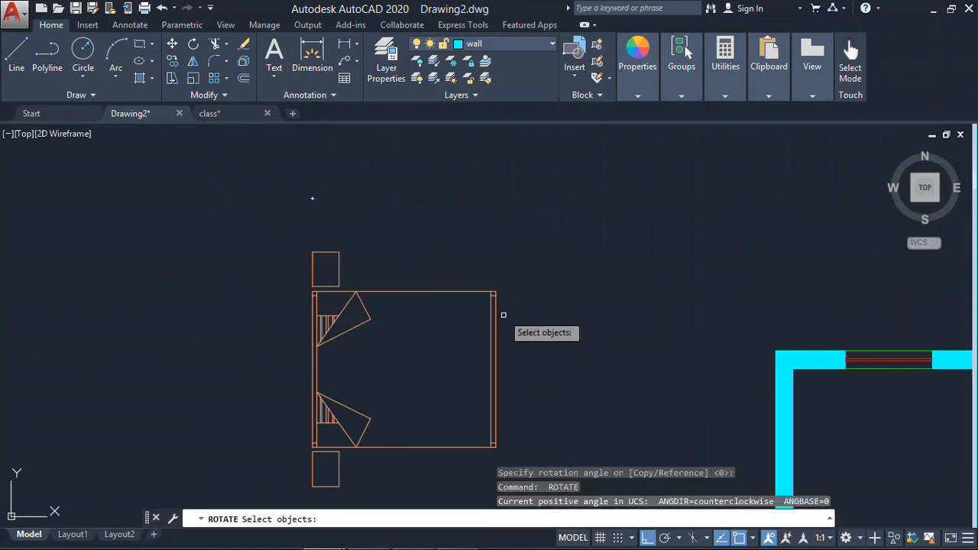
scroll(502, 313, down, 4)
middle_drag(447, 290, 329, 237)
key(Escape)
key(Escape)
- Try the rotated bed inside the left bedroom with ortho off, and place it outside the plan, left of the bedroom
scroll(315, 259, up, 5)
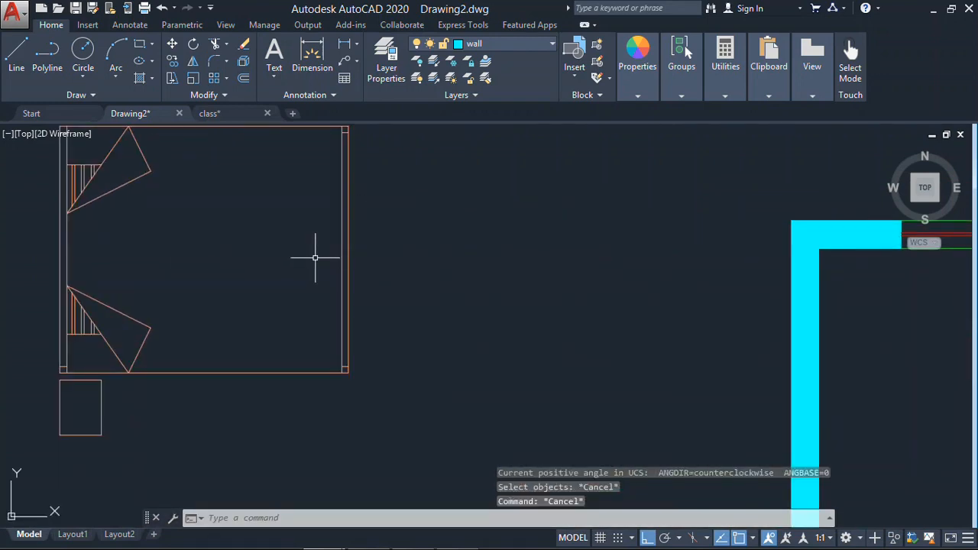
key(Return)
scroll(398, 253, down, 2)
click(407, 242)
click(240, 352)
middle_drag(247, 336, 286, 368)
key(Return)
click(227, 168)
middle_drag(748, 349, 481, 254)
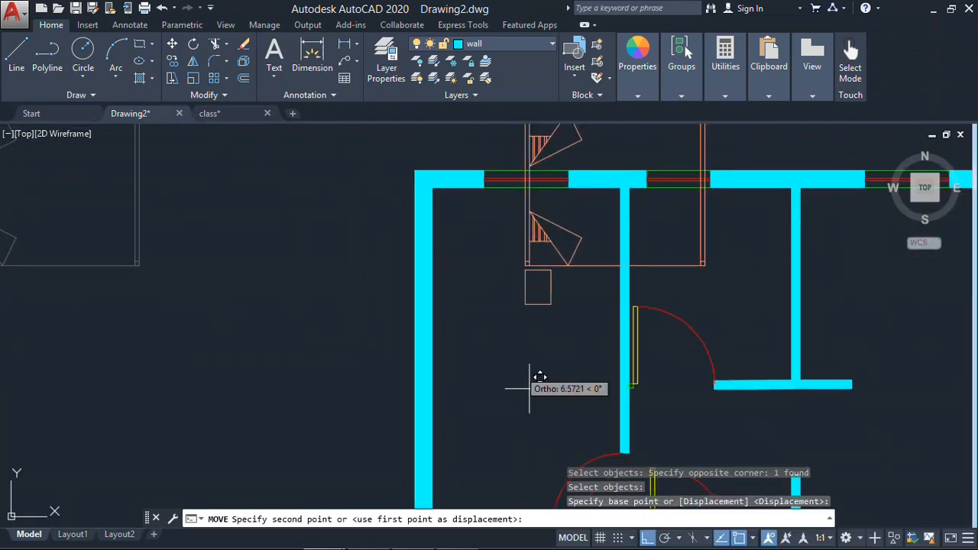
click(649, 538)
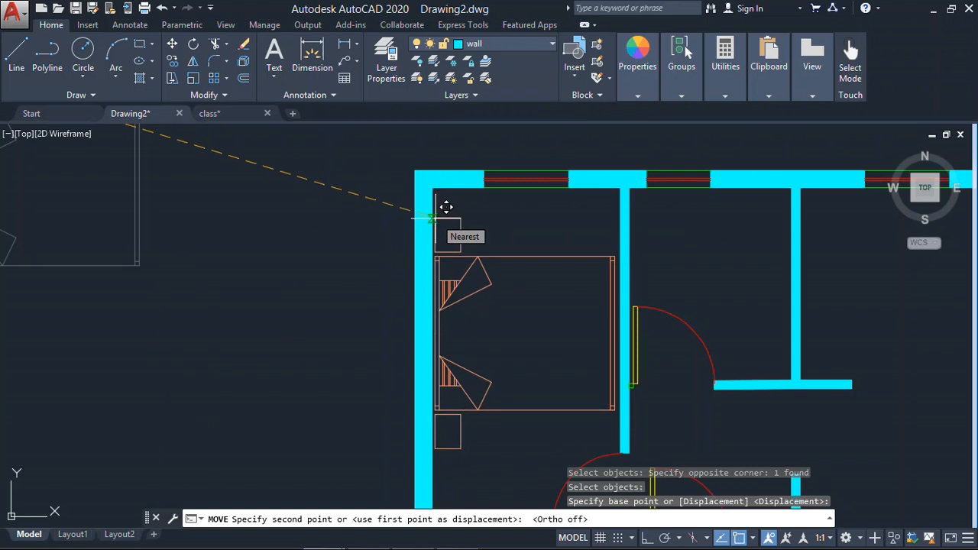
middle_drag(11, 262, 325, 238)
click(337, 210)
- Erase the rotated bed beside the floor plan
click(411, 196)
click(164, 346)
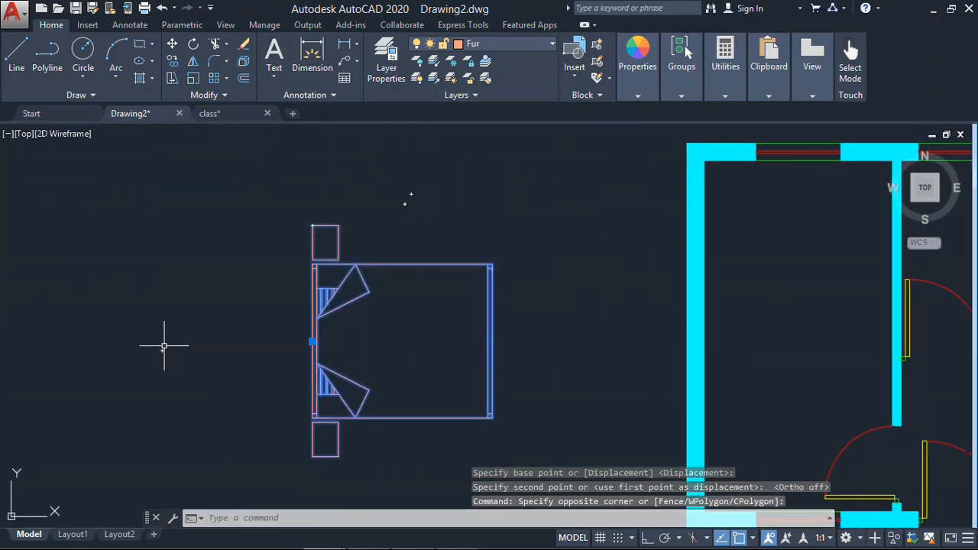
key(Delete)
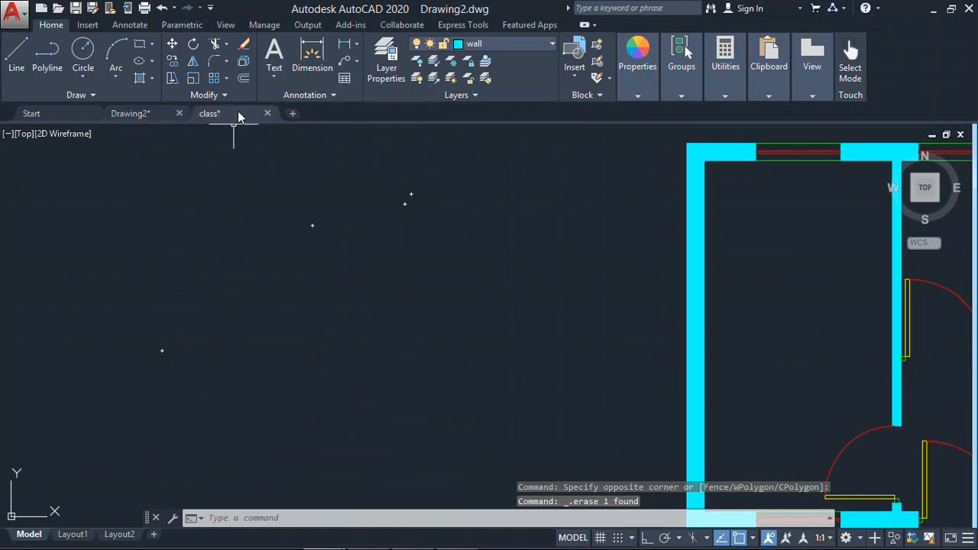
- Copy the double bed block with folded corners and two nightstands from class.dwg and paste it into Drawing2.dwg beside the floor plan
click(239, 117)
scroll(262, 133, down, 6)
mouse_move(318, 214)
middle_down()
mouse_move(434, 265)
mouse_move(545, 286)
mouse_move(537, 405)
middle_up()
click(616, 300)
click(581, 328)
scroll(547, 271, up, 2)
right_click(545, 273)
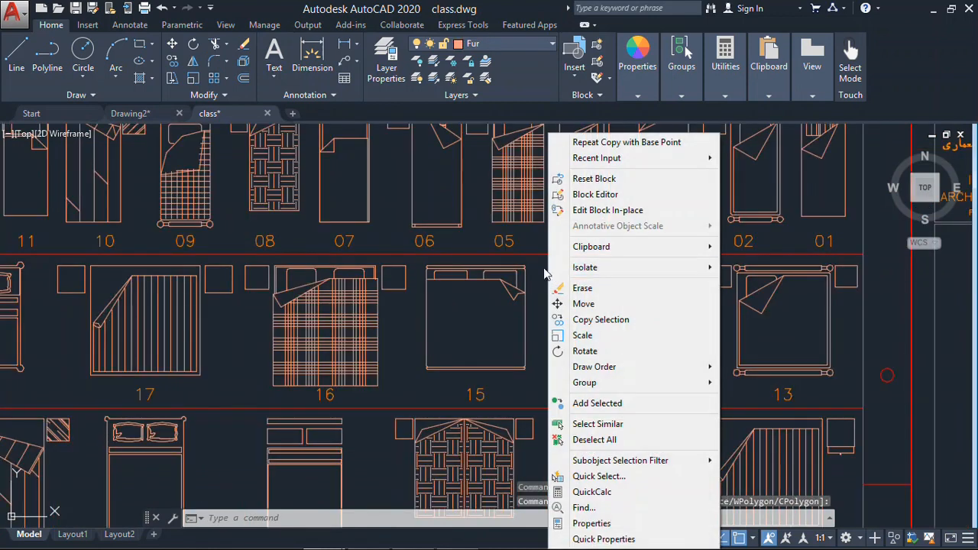
mouse_move(581, 247)
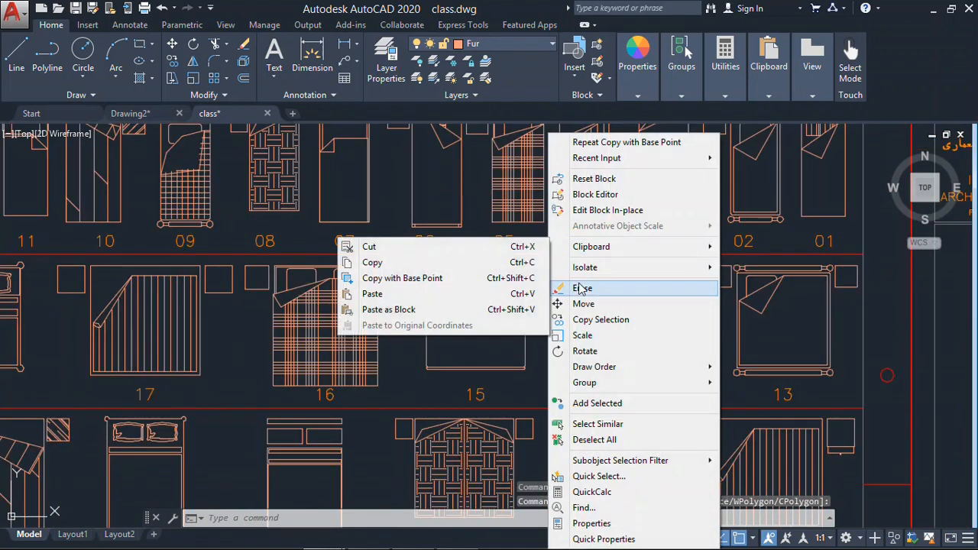
click(424, 265)
click(130, 113)
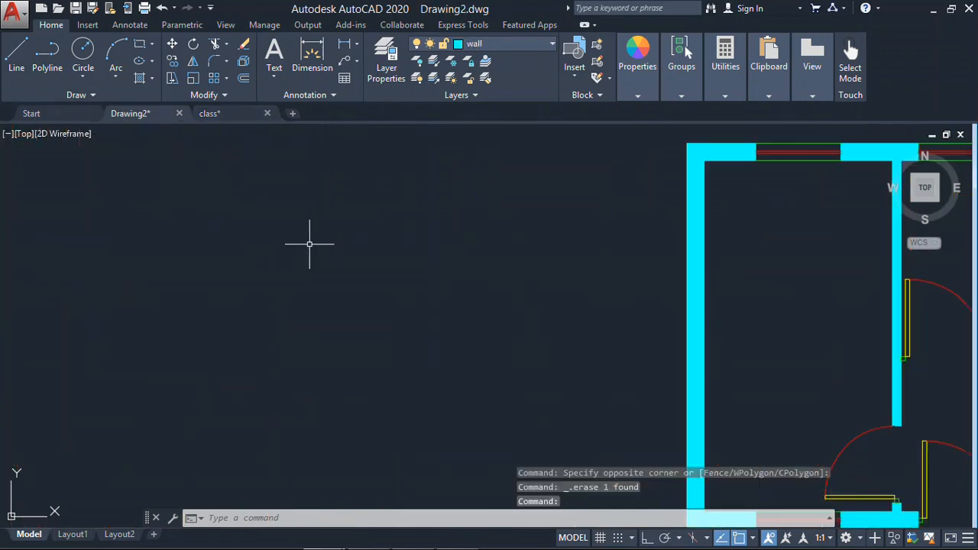
key(ctrl+v)
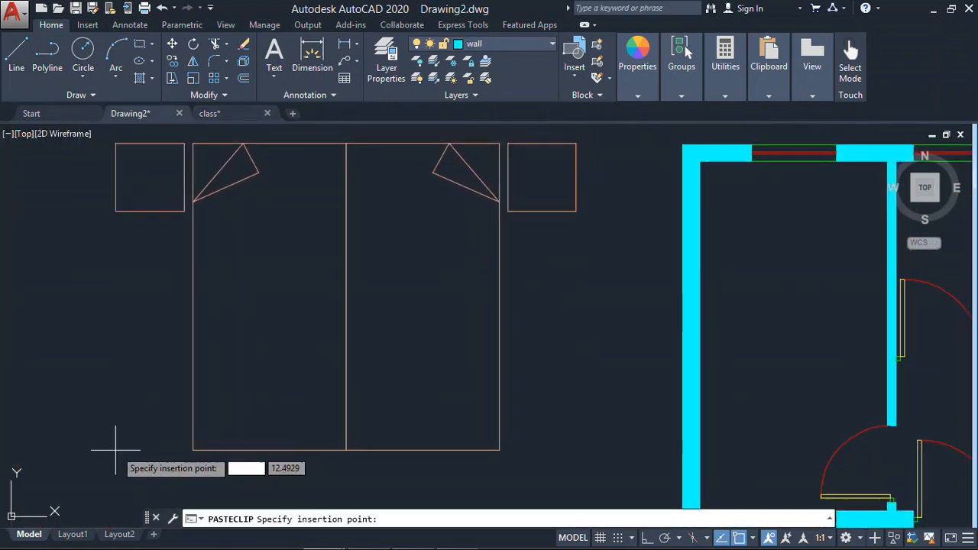
- Scale the pasted bed to half its size from the left corner of its headboard
text(sc)
key(space)
drag(357, 262, 274, 371)
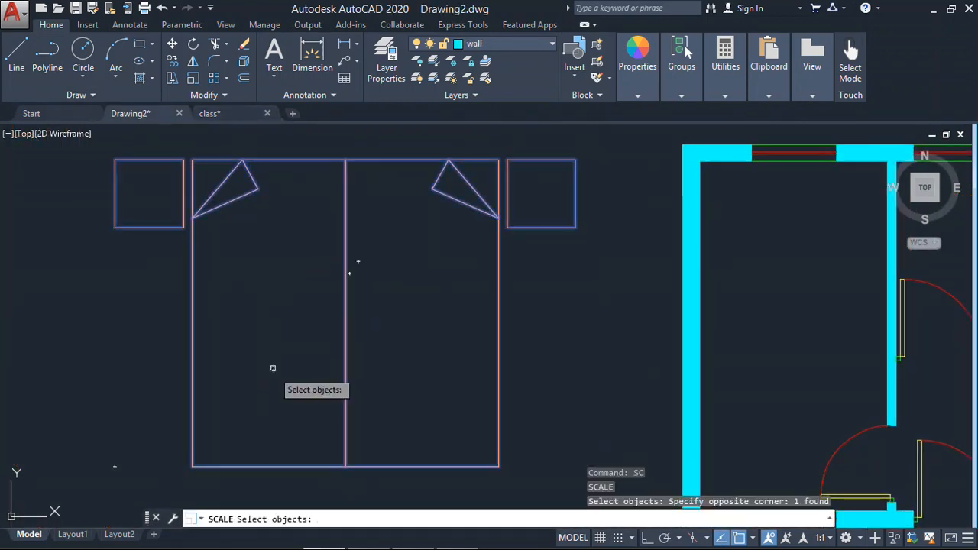
key(space)
click(192, 160)
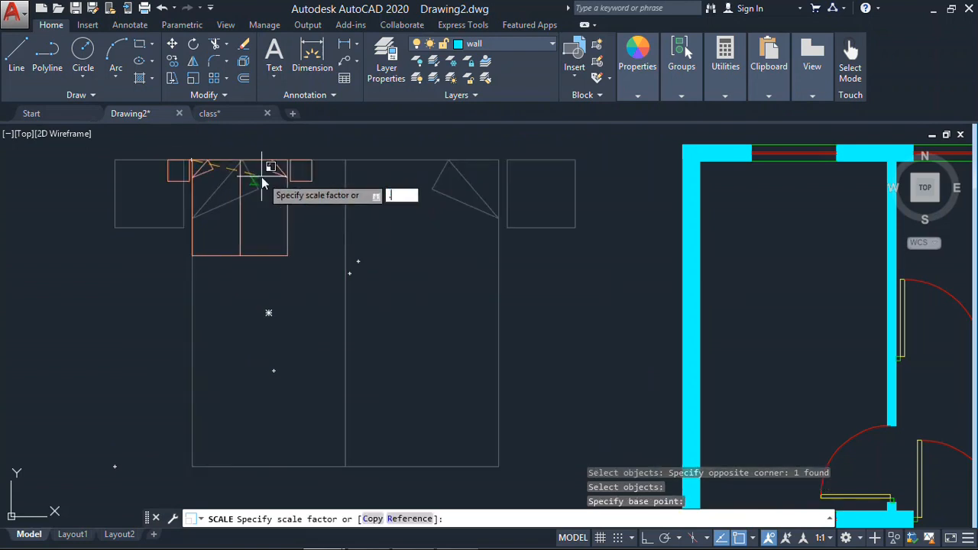
key(Return)
- Rotate the bed 90° counterclockwise about a point below it with ortho on
text(ro)
key(space)
drag(375, 212, 336, 191)
key(space)
click(288, 408)
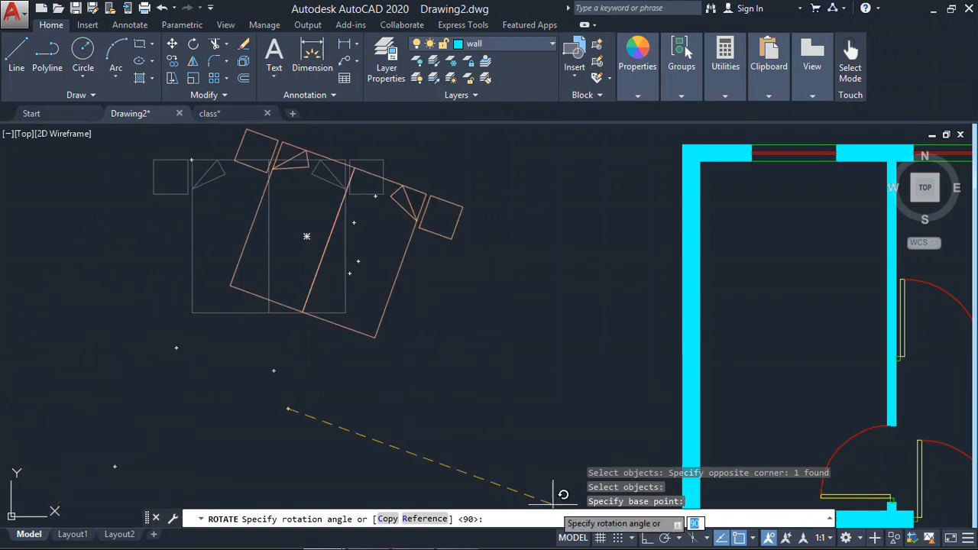
key(F8)
click(227, 177)
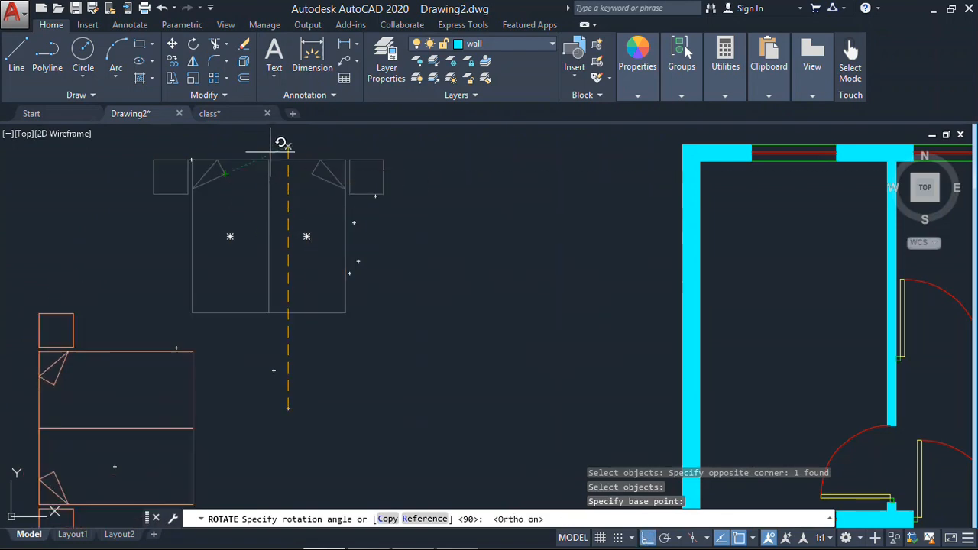
- Move the bed by its headboard midpoint onto the inner face of the left bedroom's outer wall, with ortho off
key(space)
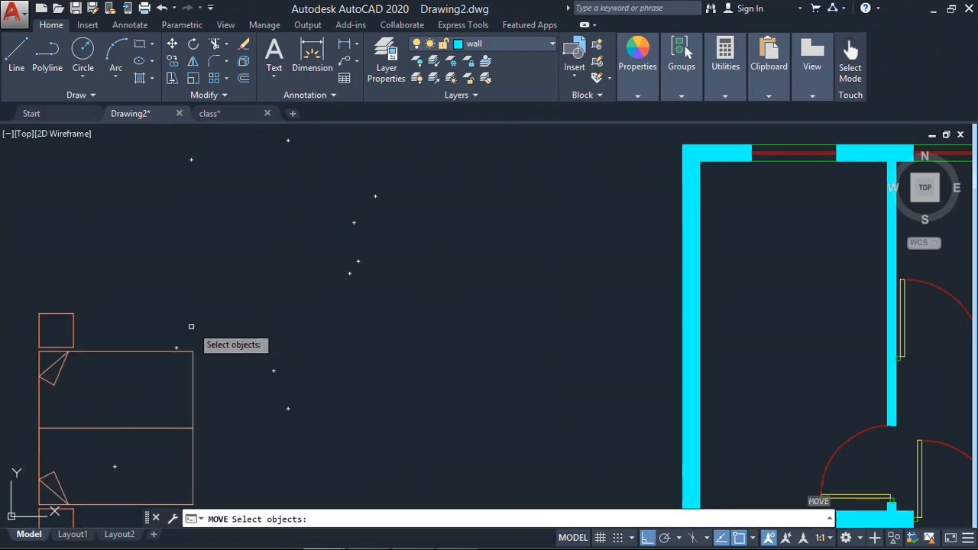
drag(192, 327, 74, 430)
key(space)
middle_drag(74, 430, 214, 417)
click(229, 327)
scroll(230, 327, down, 4)
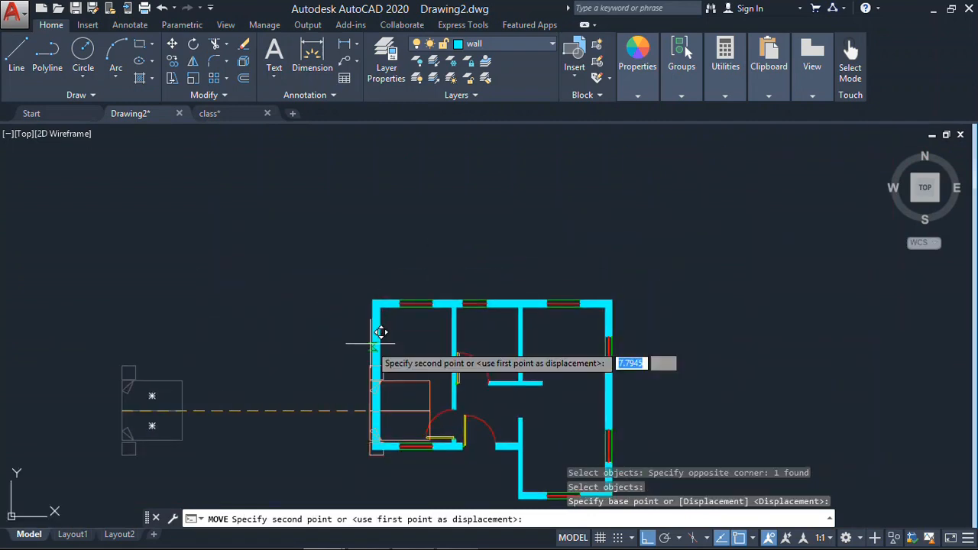
scroll(376, 335, up, 2)
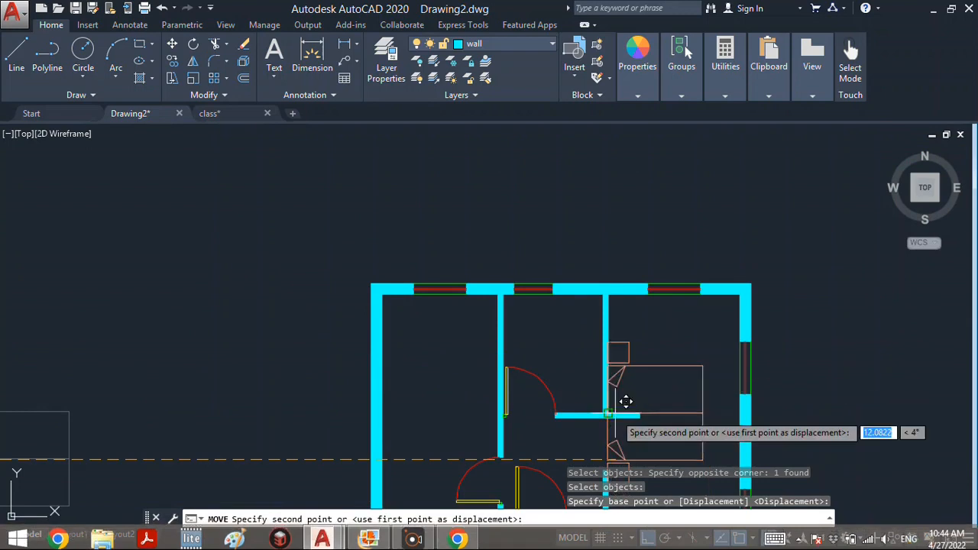
click(645, 539)
scroll(647, 392, up, 8)
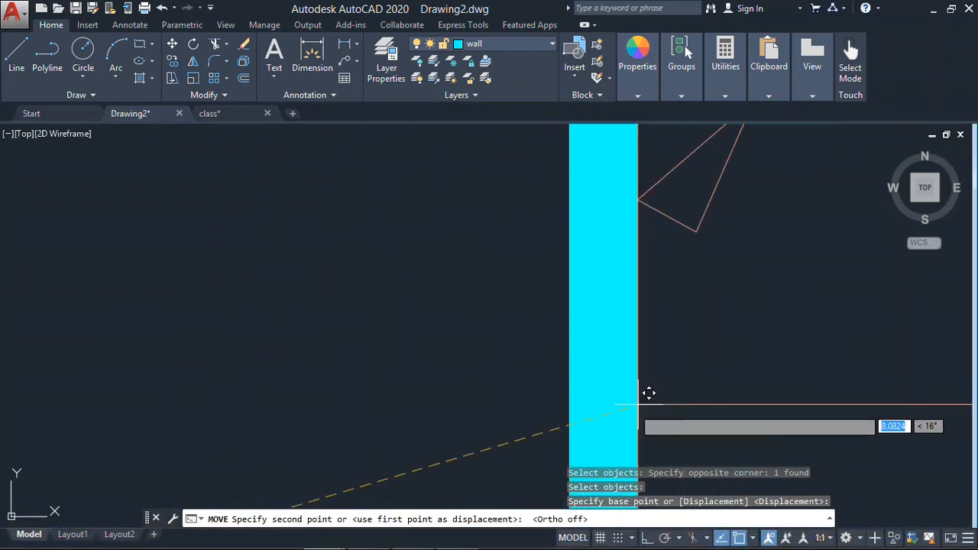
click(648, 393)
scroll(648, 393, down, 6)
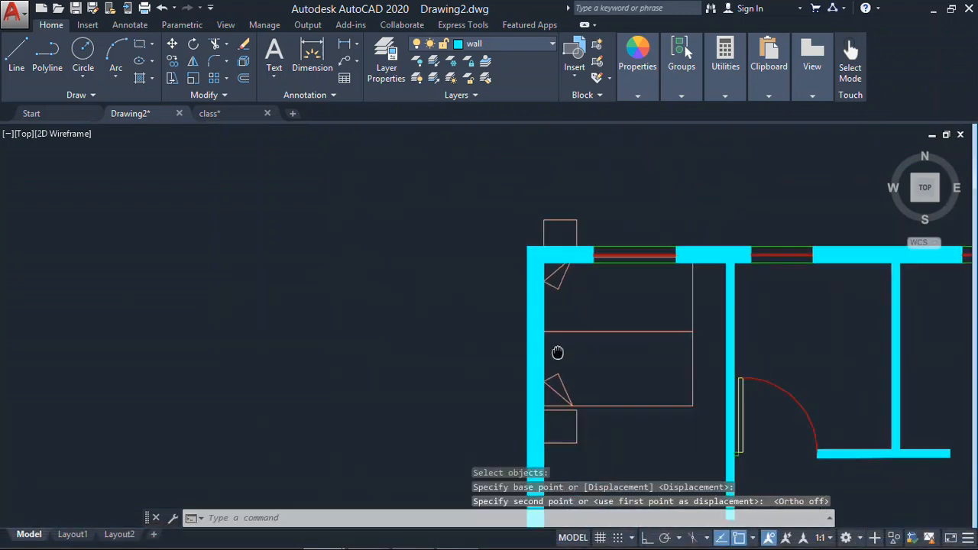
- Move the bed down along the outer wall by half a mattress width so both nightstands fit inside the bedroom
key(Return)
drag(563, 278, 525, 389)
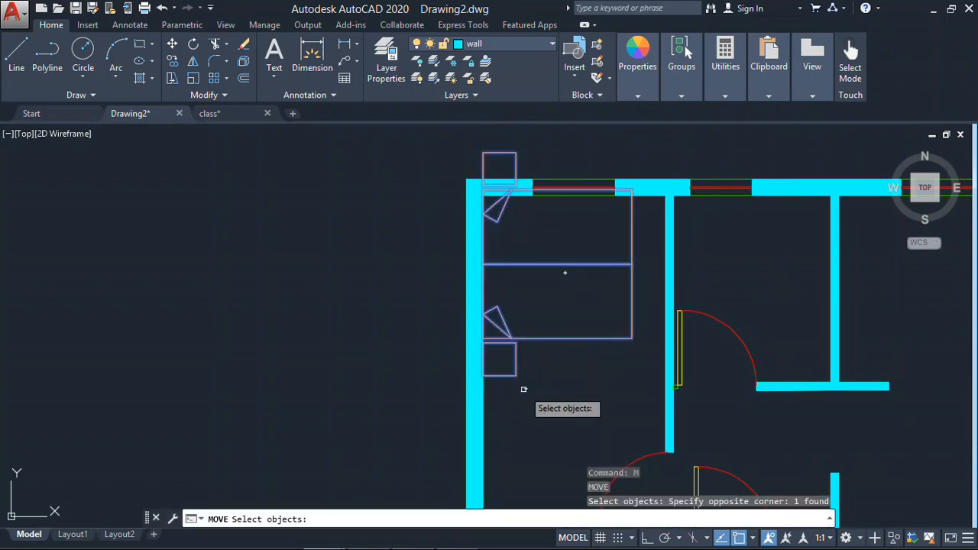
key(Return)
click(482, 265)
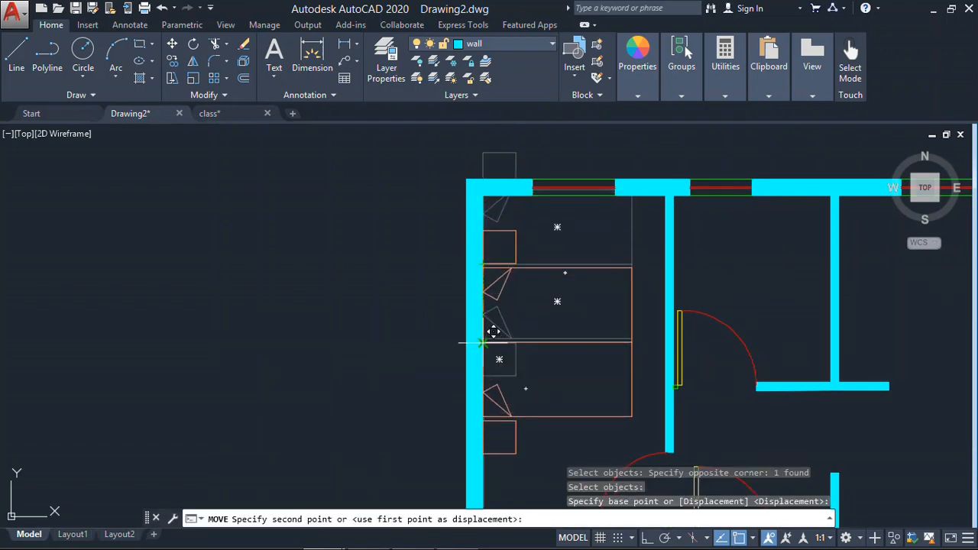
click(482, 339)
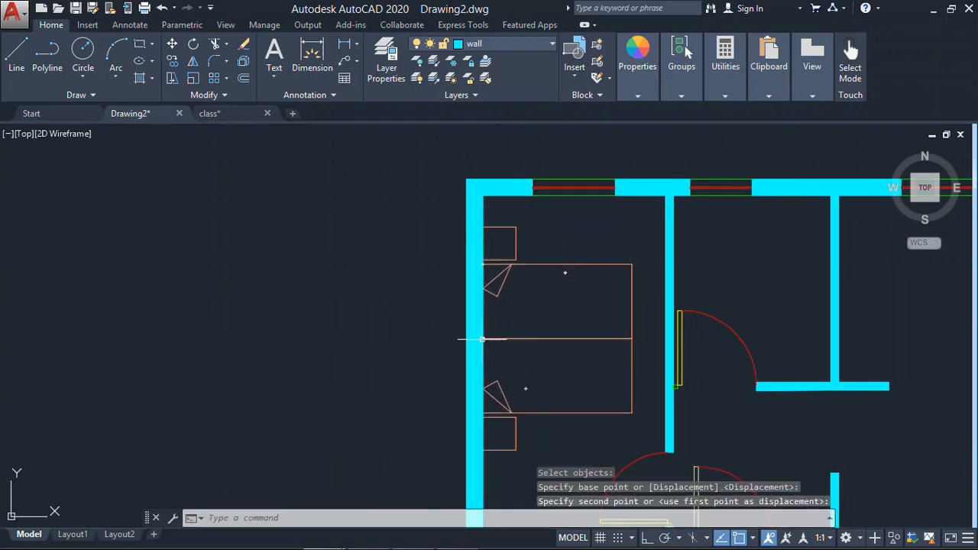
key(Escape)
- Move the bed so its upper nightstand's outer corner sits in the bedroom's inner upper-left corner
scroll(476, 275, down, 8)
scroll(386, 212, up, 6)
middle_drag(411, 240, 469, 412)
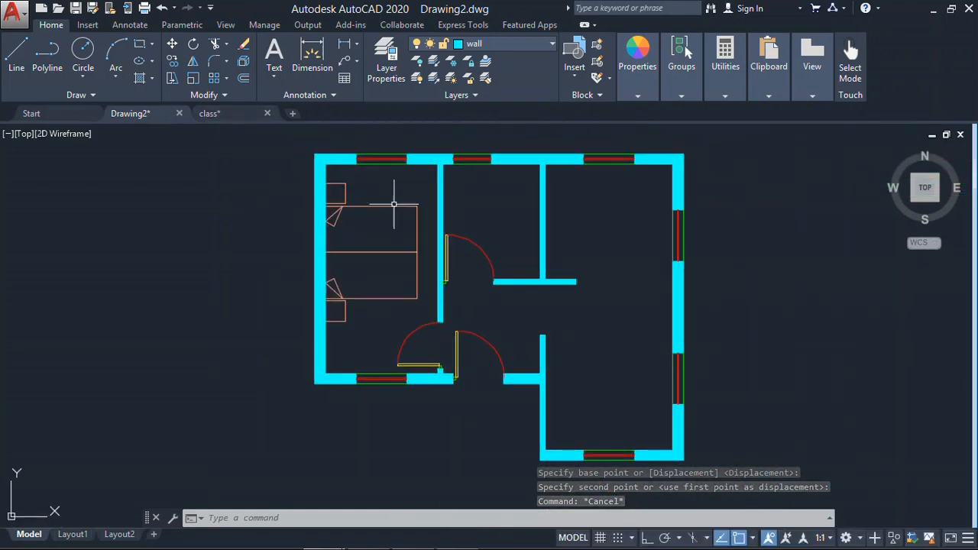
key(Escape)
key(Escape)
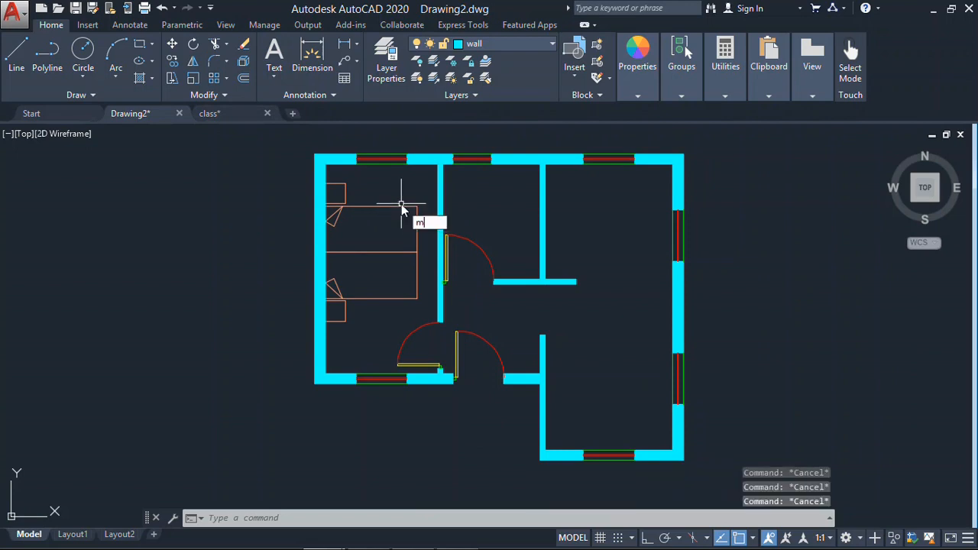
key(Return)
click(411, 182)
click(373, 227)
key(Return)
scroll(328, 185, up, 6)
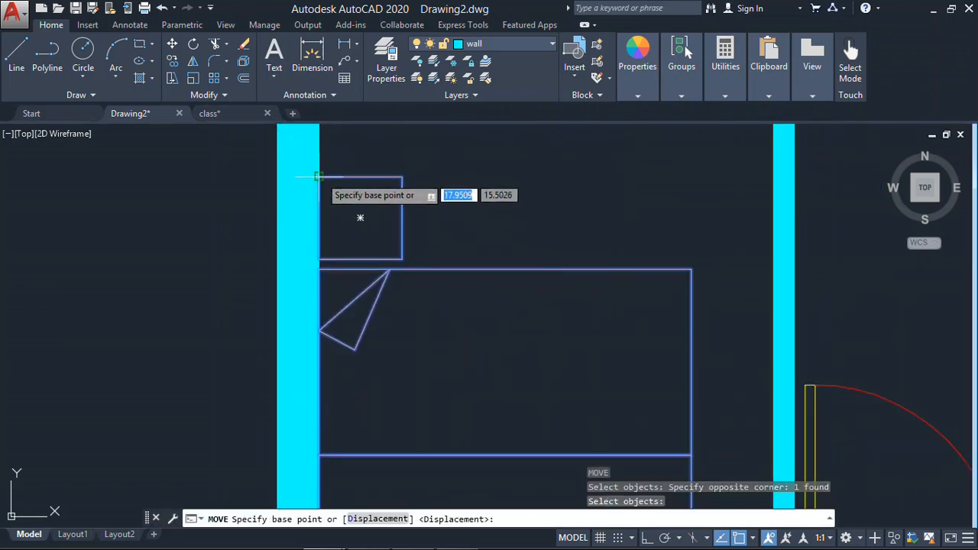
click(318, 177)
middle_drag(328, 164, 387, 230)
key(Escape)
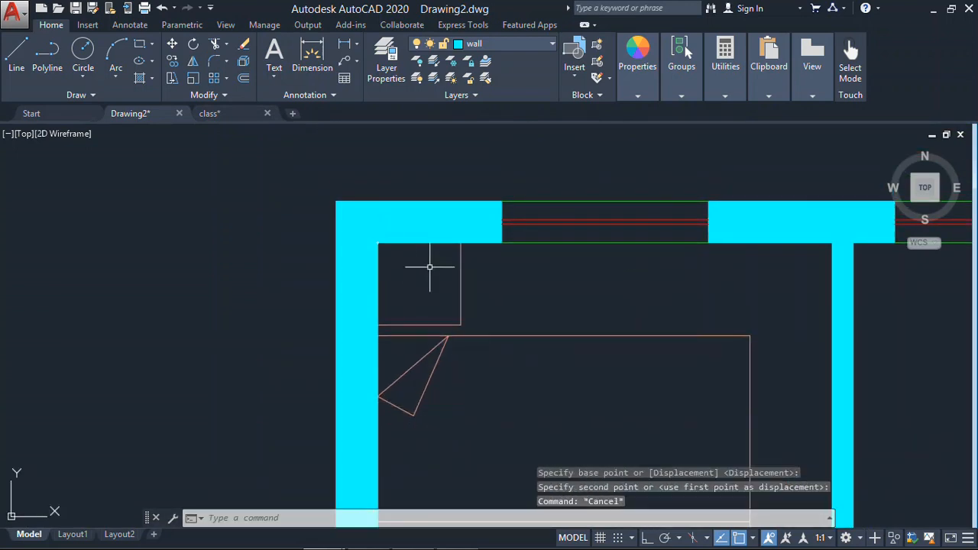
- Check the reference plan in Photo Gallery for the remaining bedroom furniture, and look at the blocks in class.dwg
scroll(464, 267, up, 1)
scroll(542, 321, down, 4)
middle_drag(539, 314, 326, 153)
scroll(386, 224, up, 1)
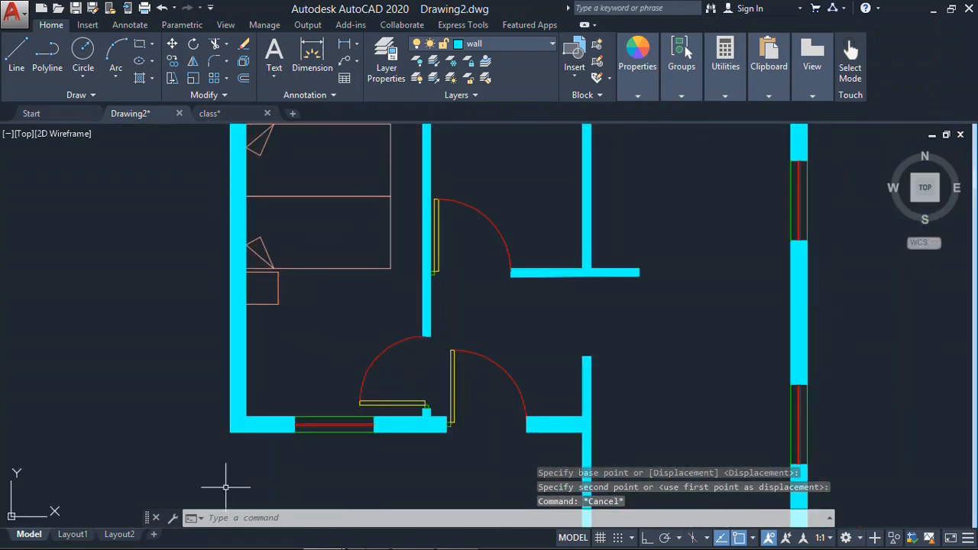
click(365, 538)
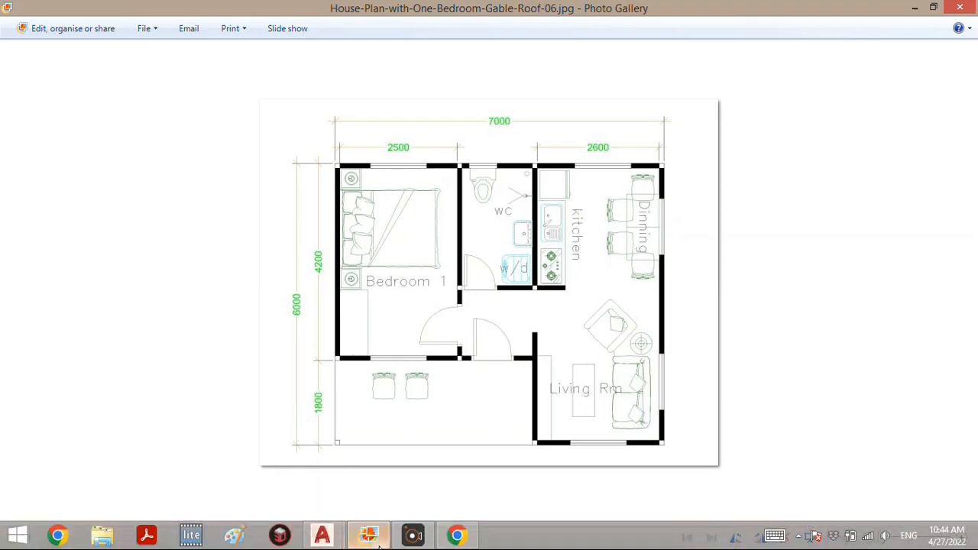
mouse_move(380, 544)
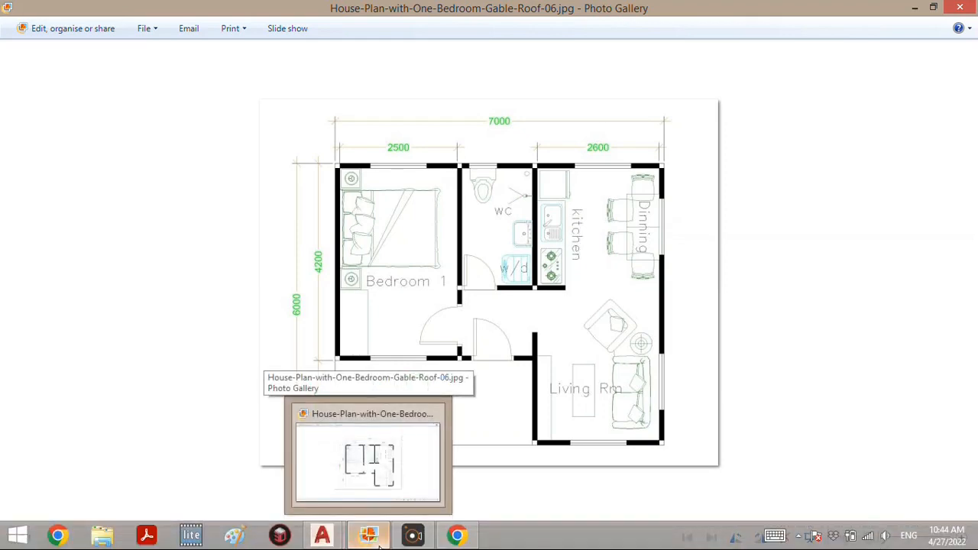
click(379, 546)
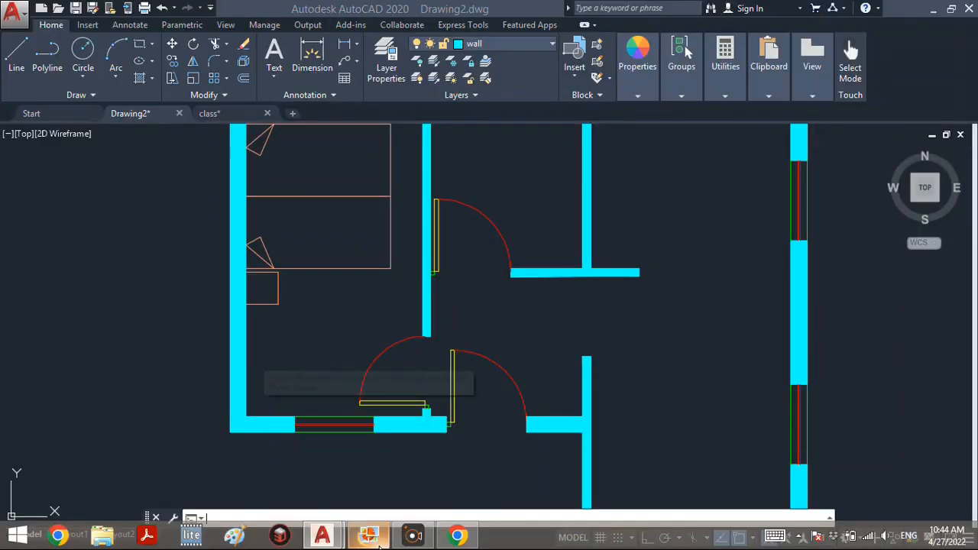
middle_drag(276, 345, 296, 355)
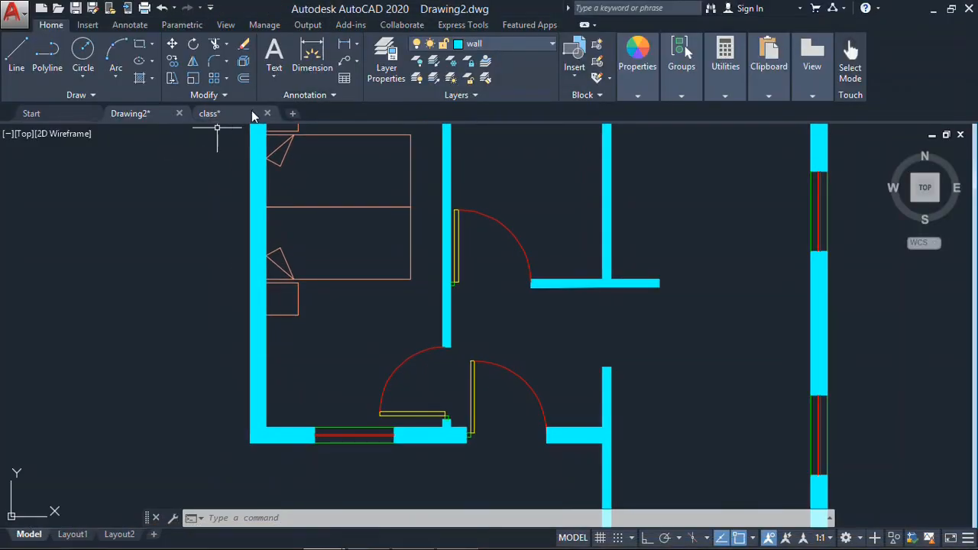
click(214, 113)
click(122, 113)
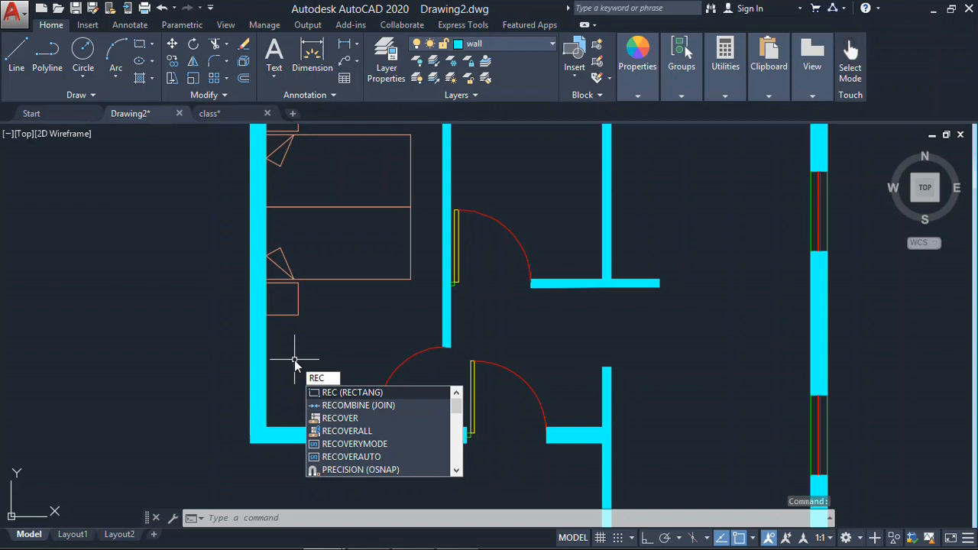
key(Return)
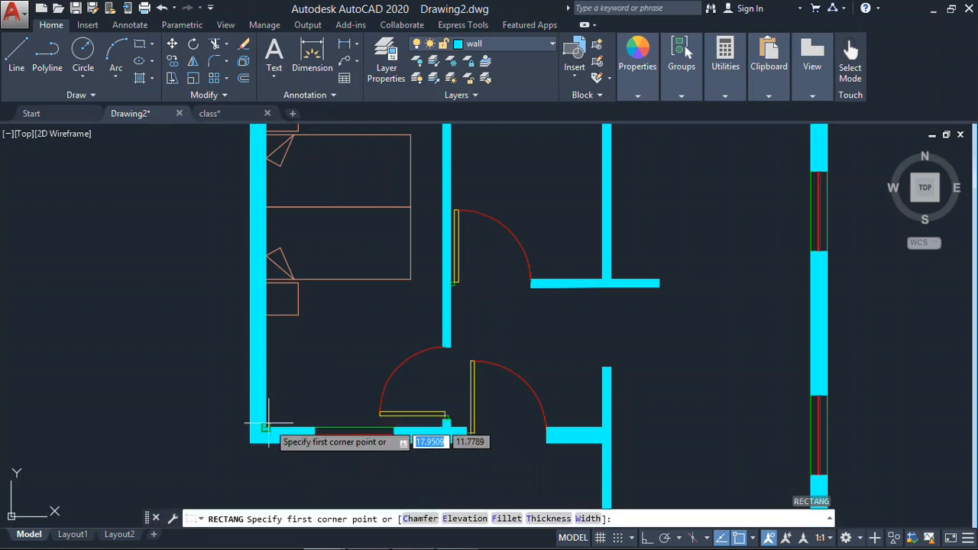
click(266, 429)
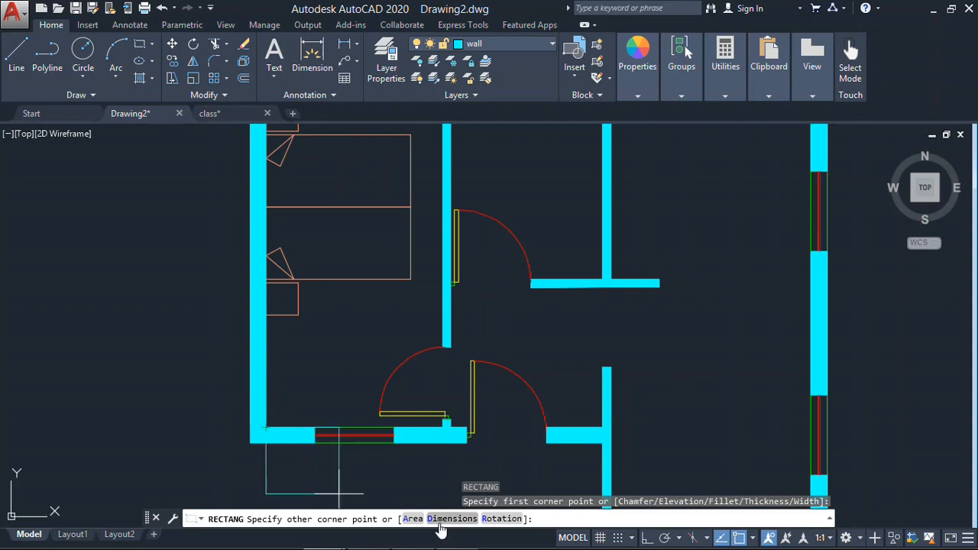
text(d)
key(Return)
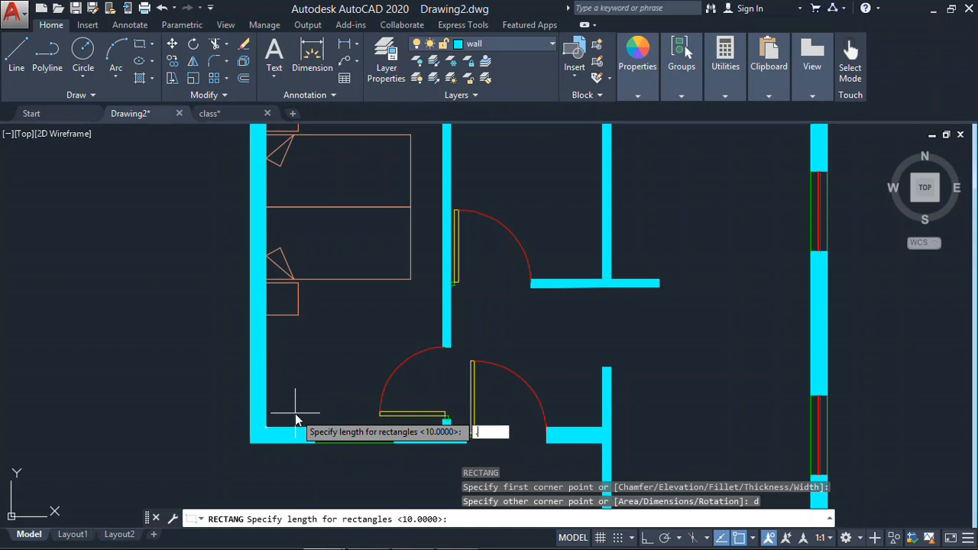
key(Return)
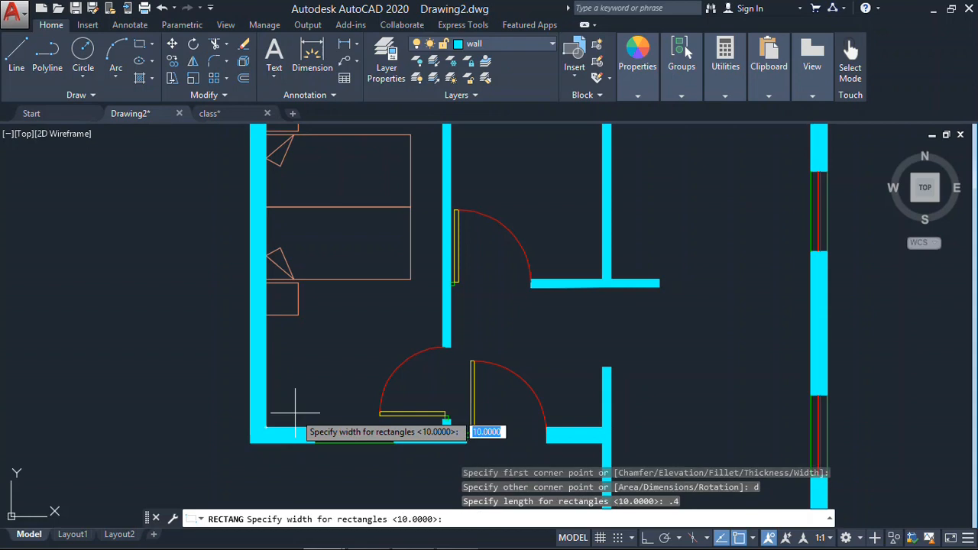
text(.8)
key(Return)
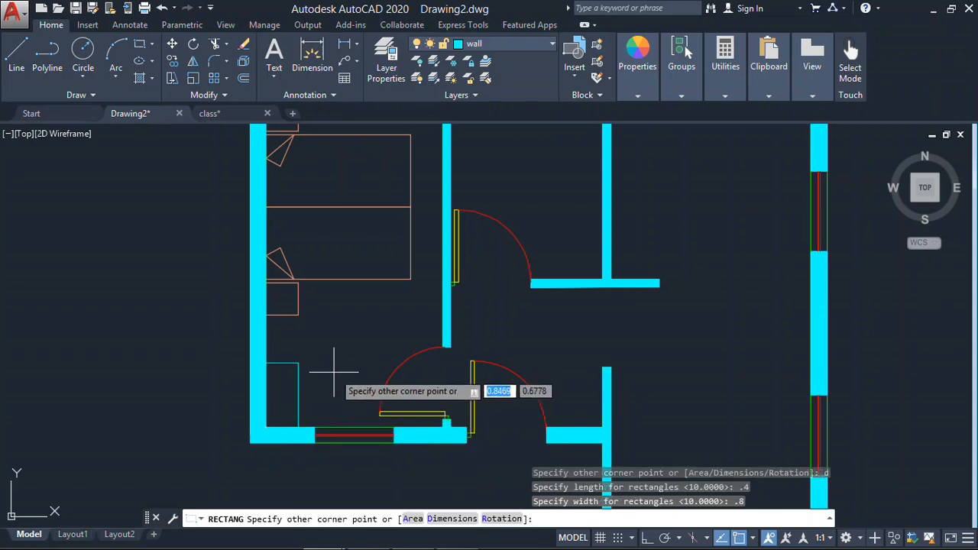
key(Return)
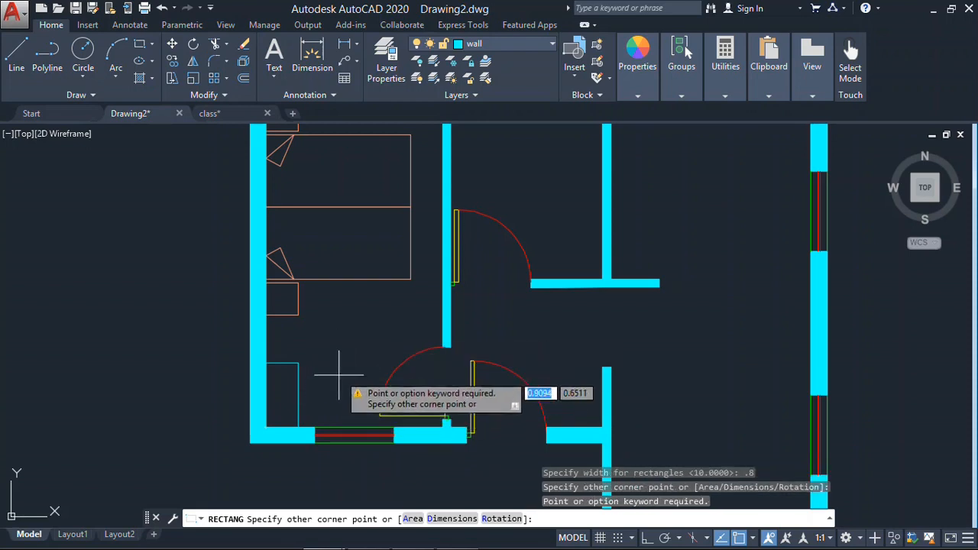
key(Escape)
key(Escape)
- Draw a rectangle 0.6 long and 1.2 wide from the bedroom's inner lower-left corner
text(re)
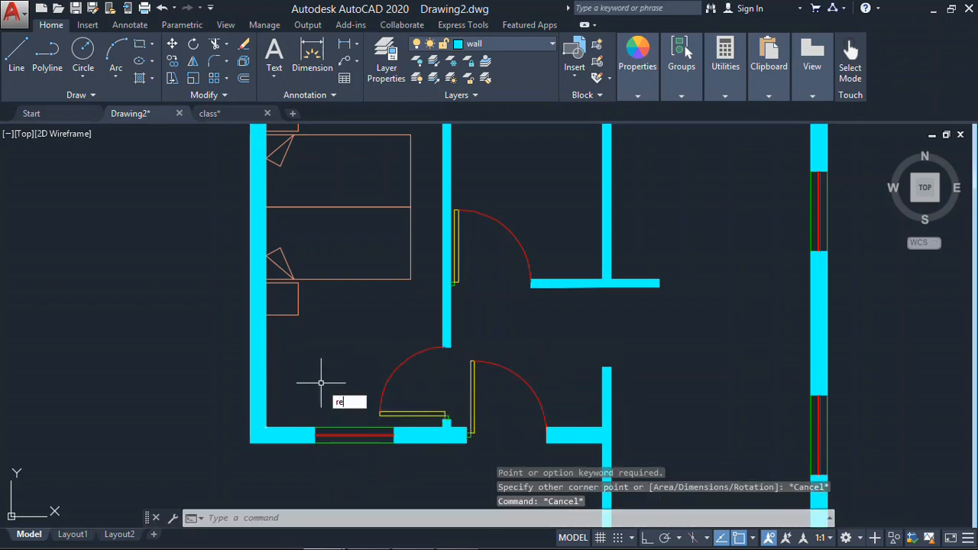
text(c)
key(Return)
click(267, 426)
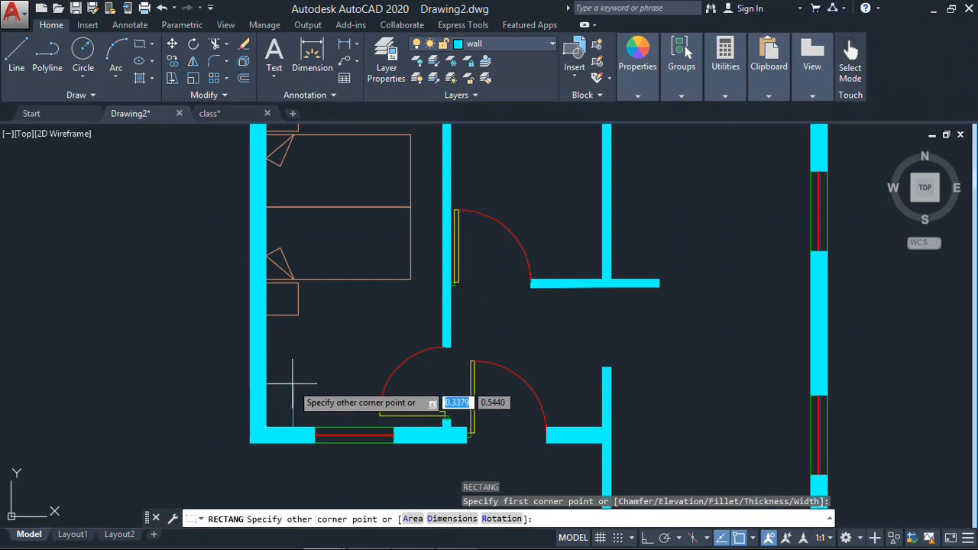
text(d)
key(Return)
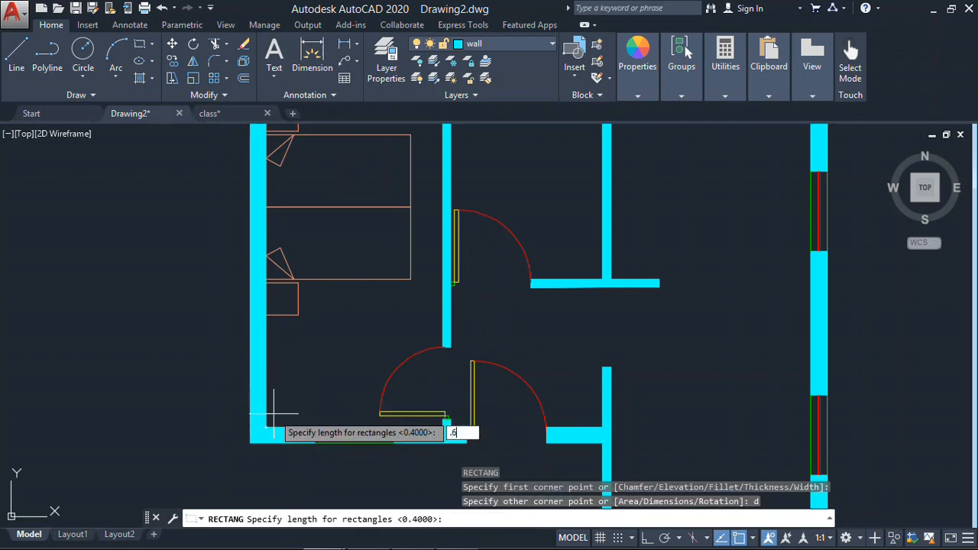
key(Return)
text(1.2)
key(Return)
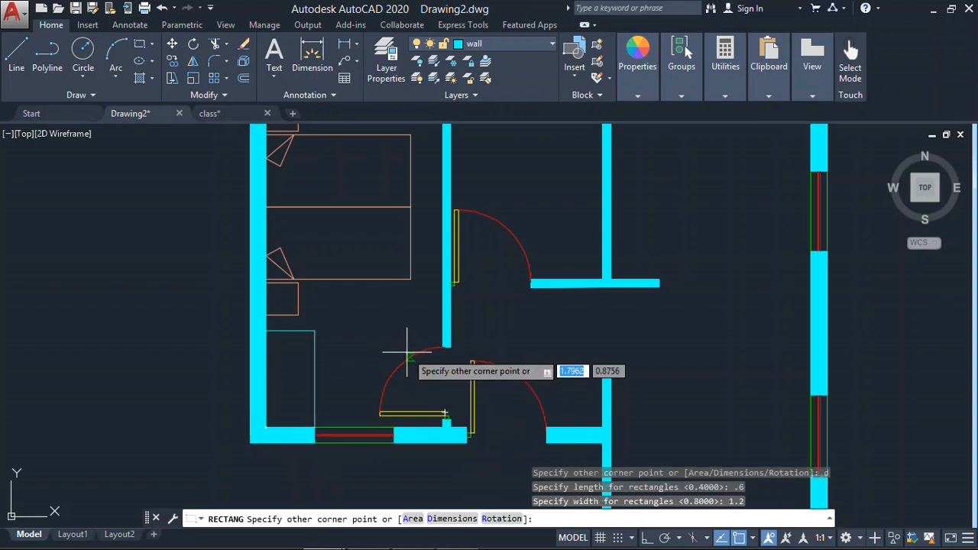
key(Return)
key(Escape)
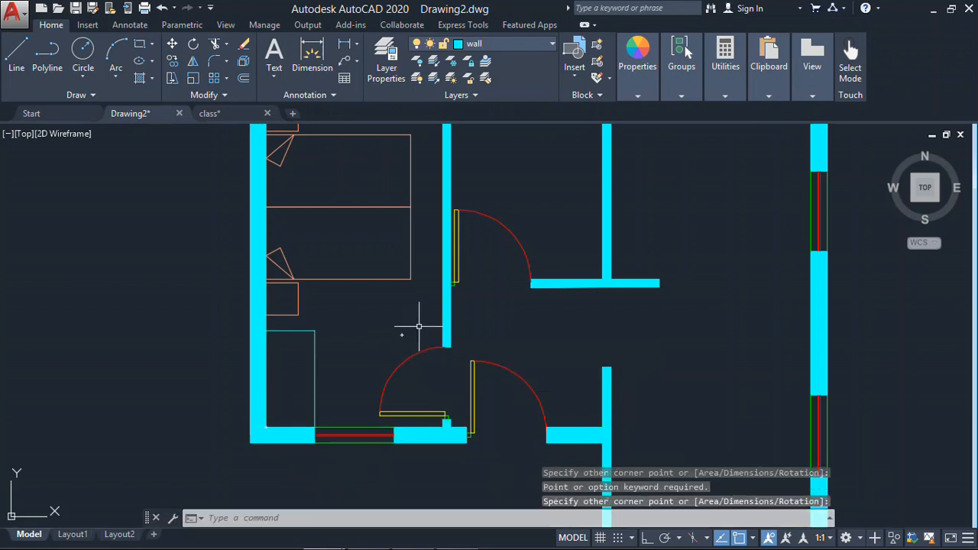
- Check the bed's layer and assign the rectangle in the bedroom's lower-left corner to the Fur layer as well
click(341, 326)
click(291, 372)
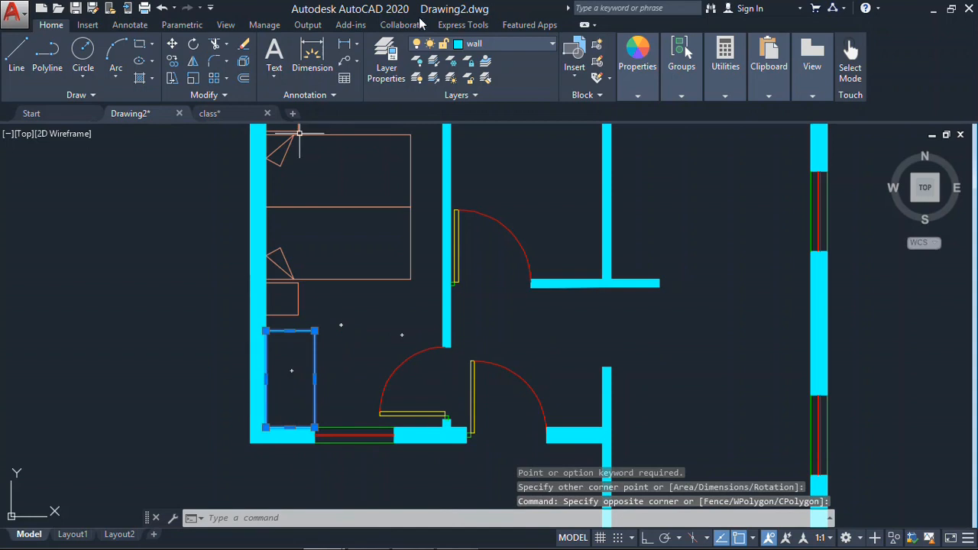
key(Escape)
click(383, 246)
click(356, 294)
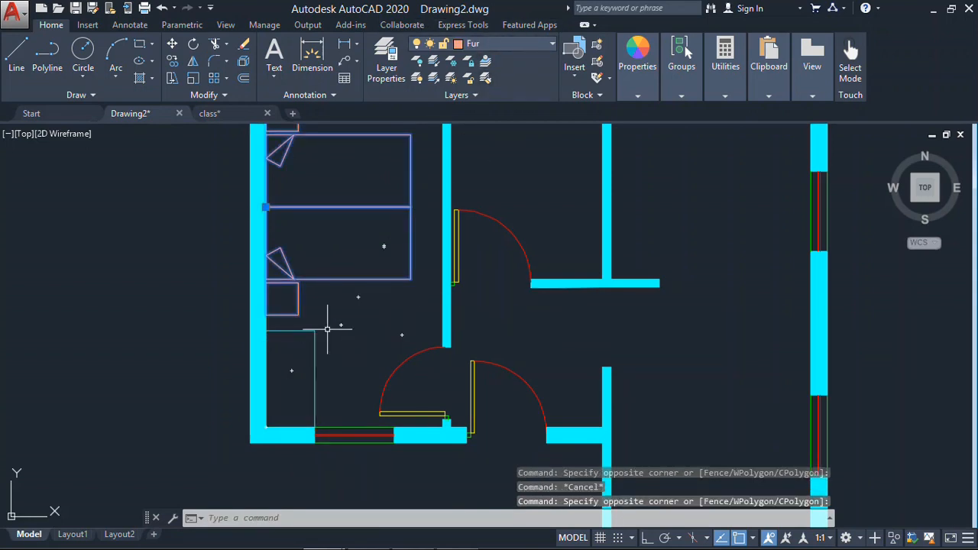
key(Escape)
click(333, 322)
click(285, 373)
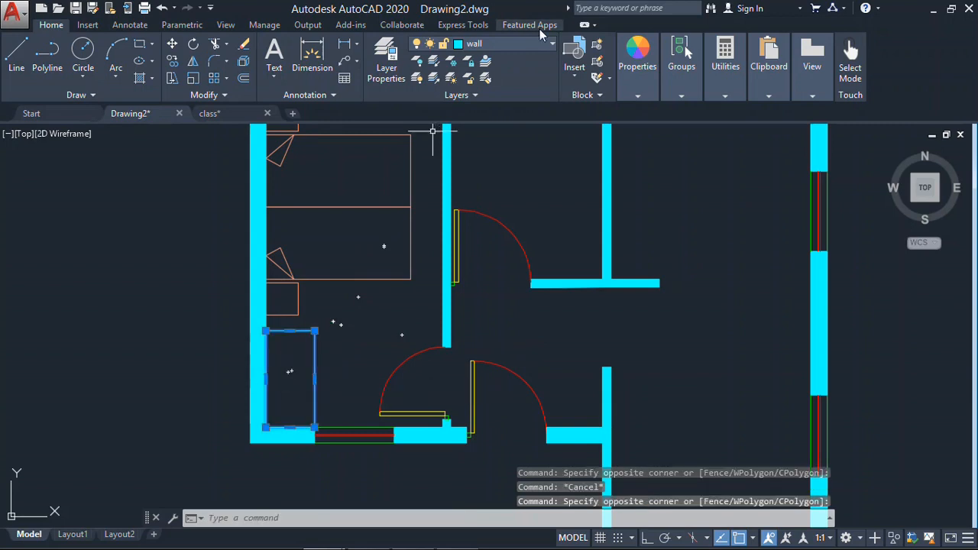
click(546, 47)
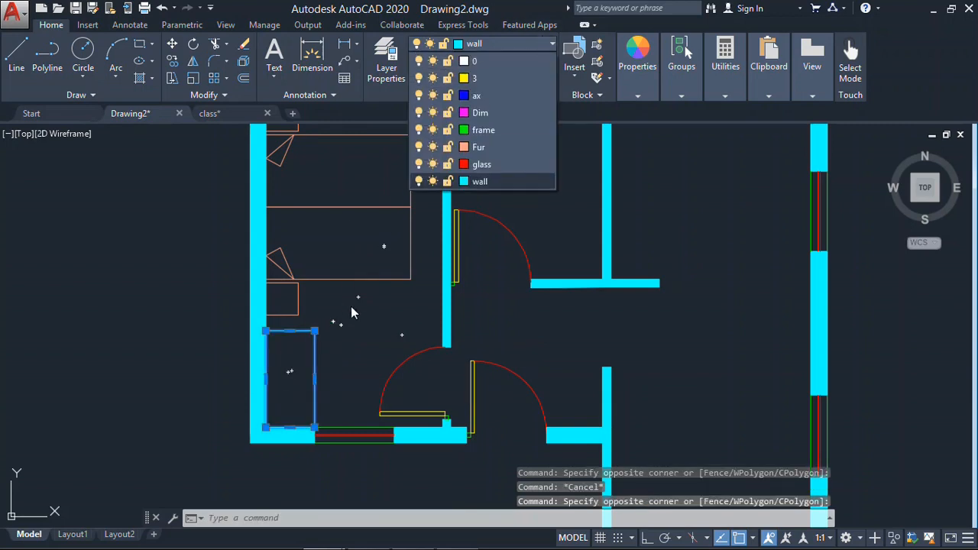
click(497, 78)
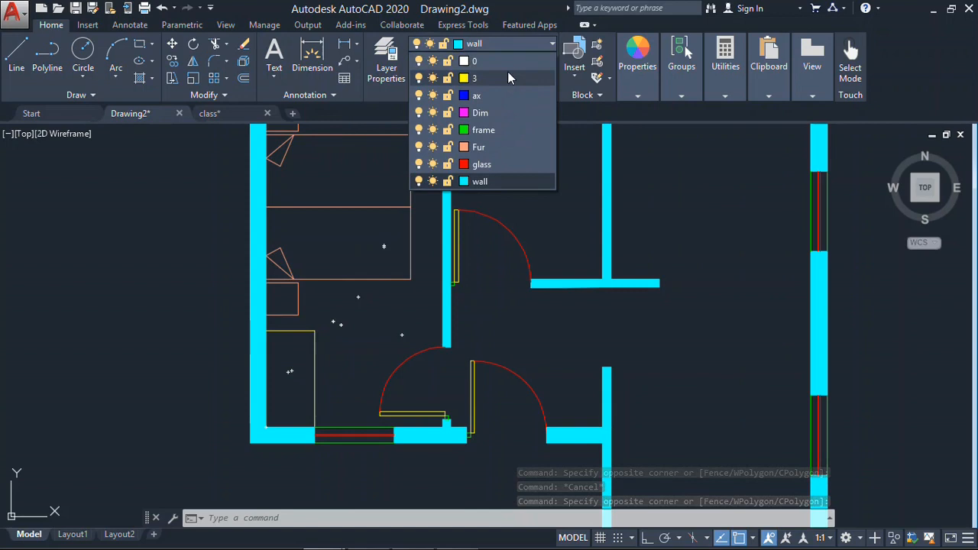
key(Escape)
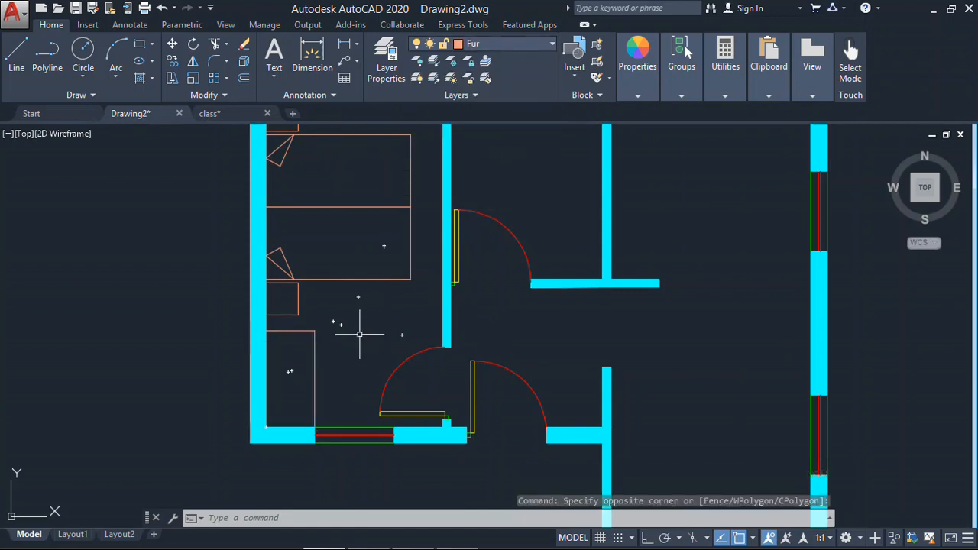
- Review the furnished bedroom and the empty rooms against the reference plan in Photo Gallery
mouse_move(325, 355)
middle_down()
mouse_move(306, 441)
mouse_move(280, 344)
middle_up()
middle_drag(333, 310, 293, 373)
middle_drag(490, 367, 451, 346)
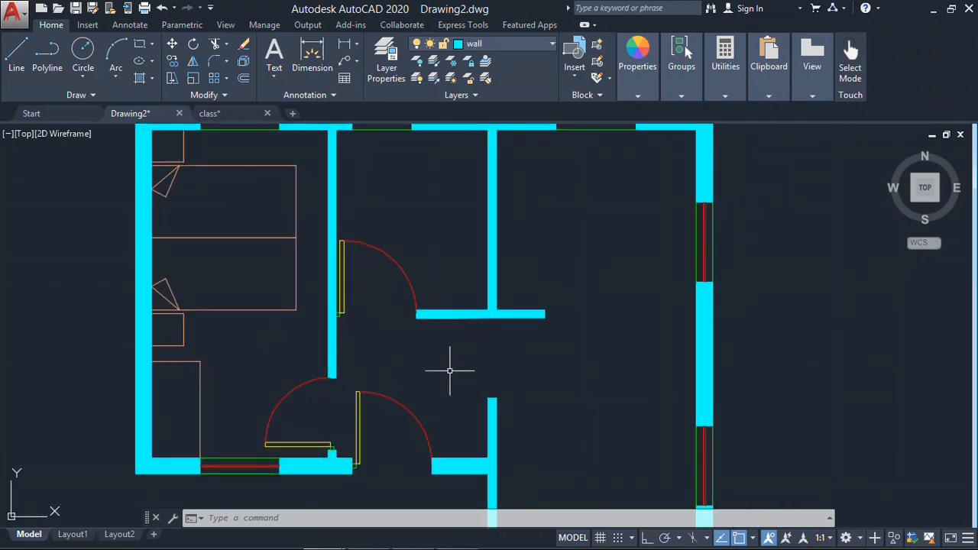
middle_drag(503, 326, 555, 362)
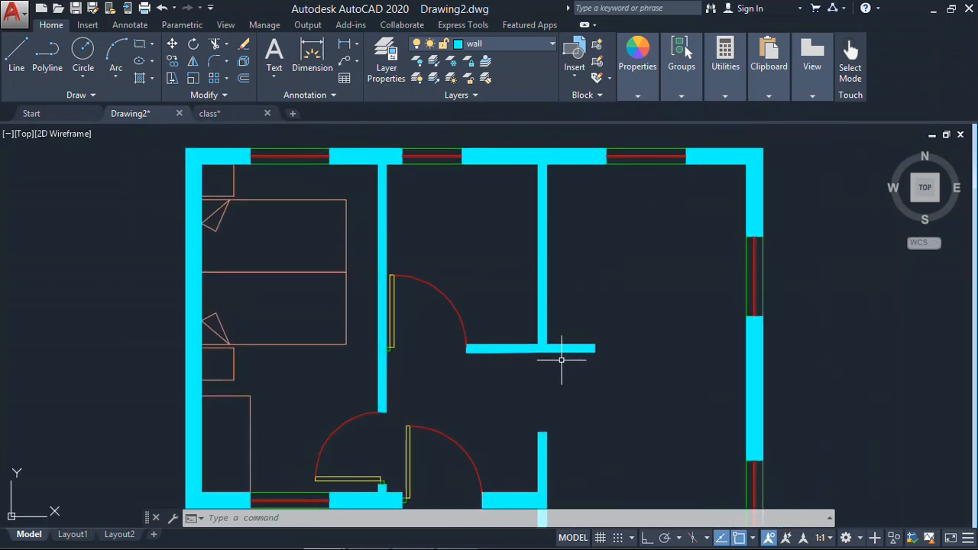
mouse_move(569, 353)
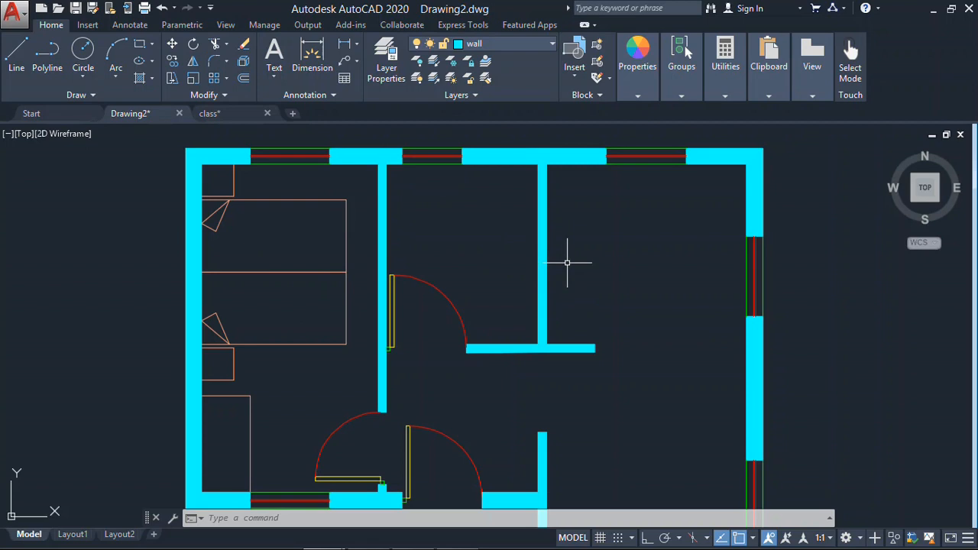
middle_drag(463, 292, 433, 257)
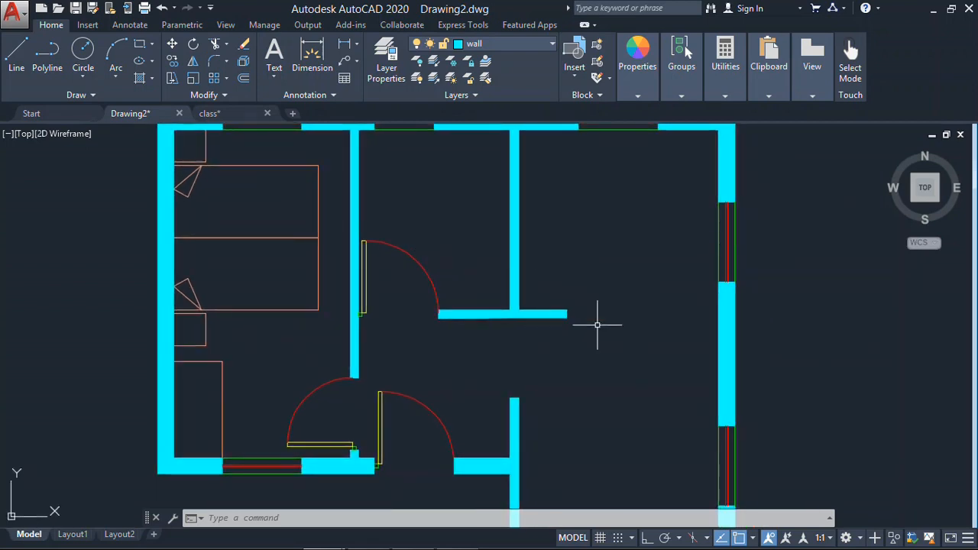
scroll(614, 242, down, 1)
middle_drag(563, 235, 561, 253)
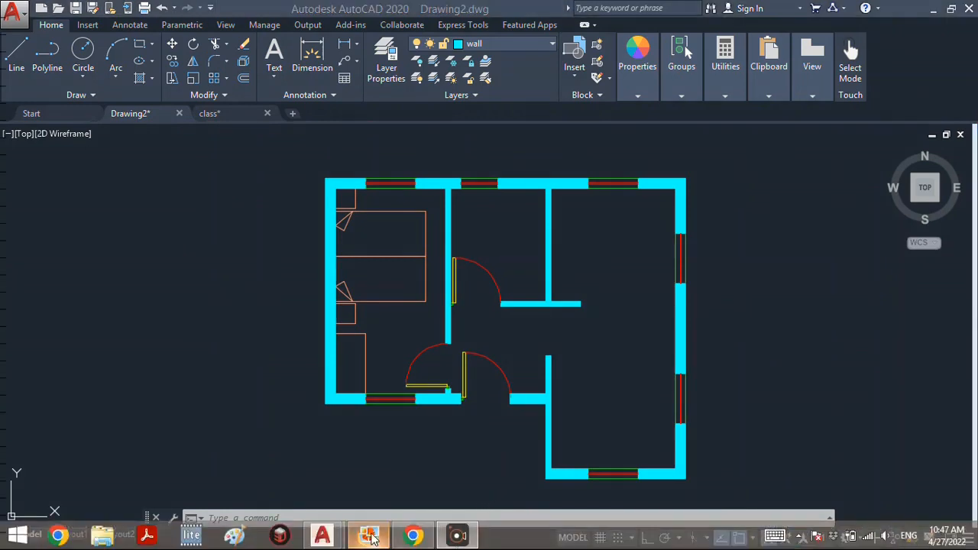
click(369, 536)
click(371, 538)
- Copy the round table with four chairs from class.dwg and paste it in the empty area left of the house plan
click(210, 113)
middle_drag(538, 256, 428, 312)
scroll(212, 231, up, 3)
click(351, 249)
key(ctrl+c)
click(131, 113)
middle_drag(215, 264, 689, 279)
key(ctrl+v)
click(293, 258)
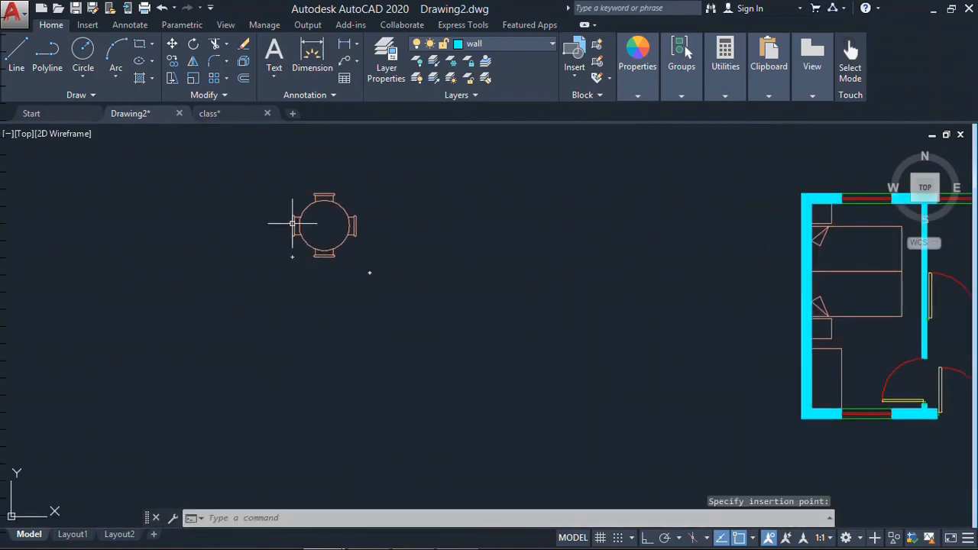
- Find the square washbasin in class.dwg, copy it and paste it beside the round table in Drawing2
click(210, 113)
middle_drag(668, 313, 326, 252)
scroll(190, 243, down, 2)
middle_drag(554, 513, 573, 314)
scroll(573, 317, up, 2)
scroll(520, 329, down, 8)
middle_drag(779, 279, 439, 269)
scroll(438, 269, up, 8)
middle_drag(799, 400, 657, 250)
scroll(722, 232, up, 4)
drag(679, 214, 601, 266)
key(Escape)
key(Escape)
middle_drag(609, 229, 599, 310)
drag(653, 186, 599, 252)
key(ctrl+c)
click(143, 115)
key(ctrl+v)
click(235, 332)
- Copy the CH-10 sofa set from class.dwg and paste it left of the round table in Drawing2
click(233, 113)
scroll(413, 237, down, 6)
middle_drag(145, 241, 344, 329)
scroll(572, 371, up, 2)
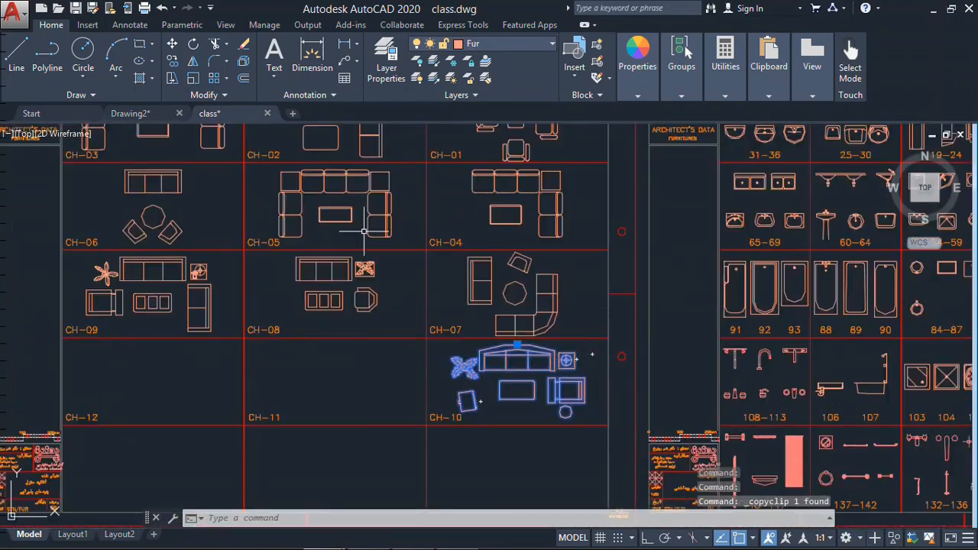
key(ctrl+Tab)
key(ctrl+v)
scroll(282, 338, down, 4)
click(279, 348)
- Copy the CH-08 sofa set from class.dwg and paste it left of the CH-10 set in Drawing2
click(232, 116)
click(388, 284)
click(273, 305)
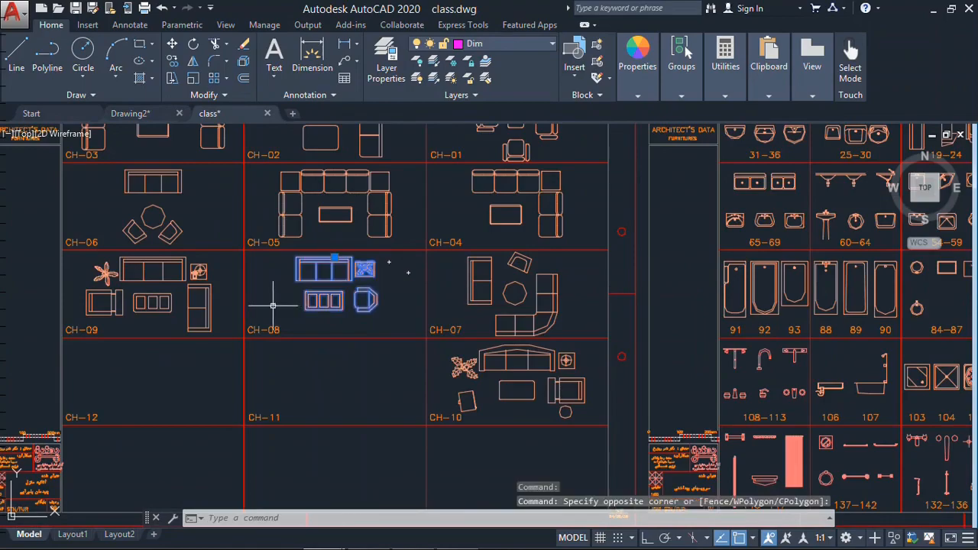
click(133, 115)
key(ctrl+v)
click(122, 314)
- Copy a toilet block from class.dwg, paste it above the sofa sets in Drawing2, and consult the reference plan
click(208, 114)
scroll(733, 257, down, 6)
middle_drag(733, 257, 825, 373)
scroll(444, 322, up, 2)
scroll(443, 322, up, 6)
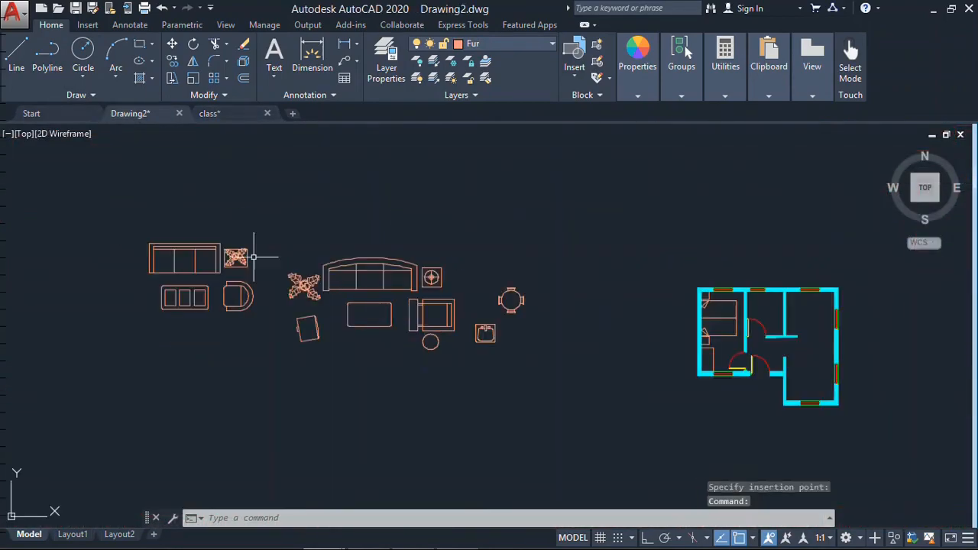
click(369, 535)
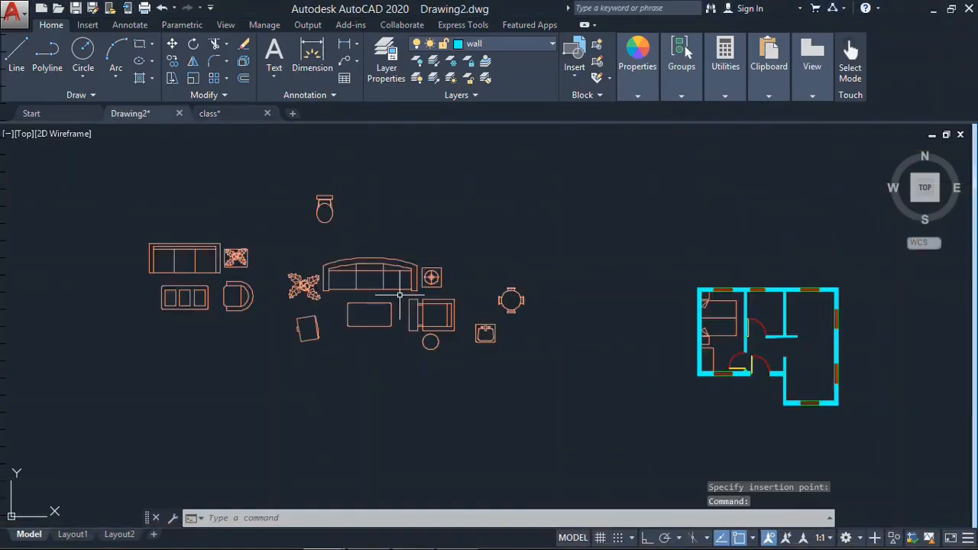
- Copy a stove, a sink with drainboard and a plain rectangular block from class.dwg and paste them above the sofa set
scroll(456, 295, down, 5)
scroll(397, 329, up, 8)
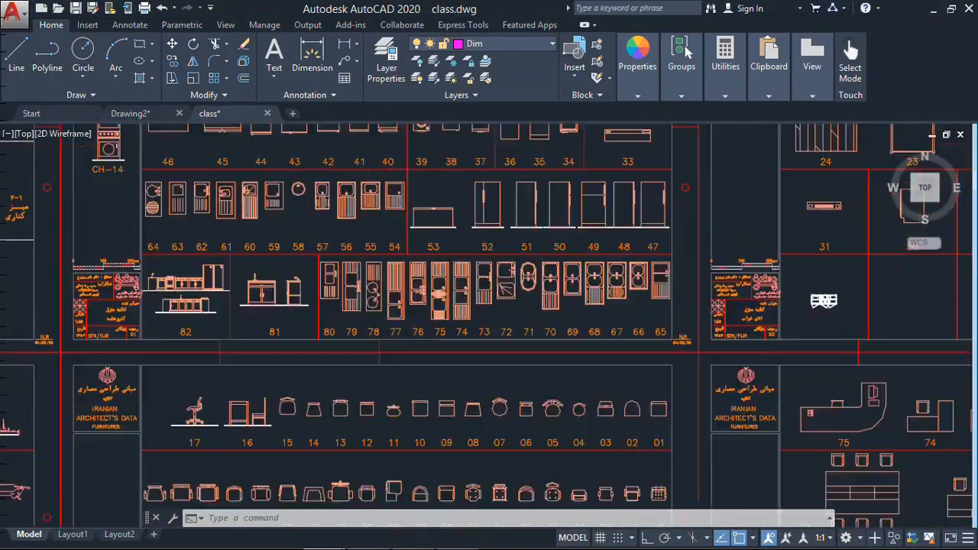
scroll(468, 252, down, 6)
scroll(390, 271, up, 8)
scroll(398, 264, down, 4)
scroll(180, 241, up, 4)
click(379, 181)
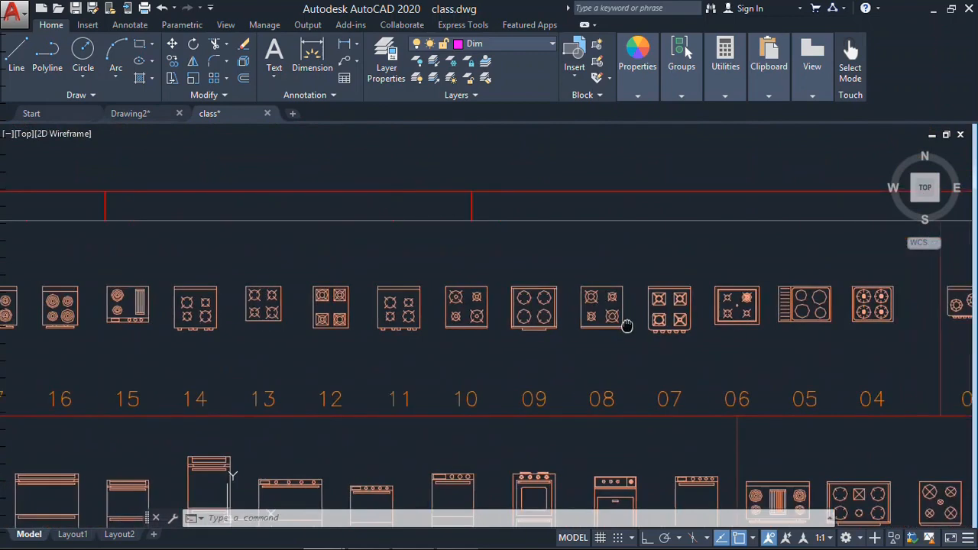
middle_drag(627, 323, 344, 325)
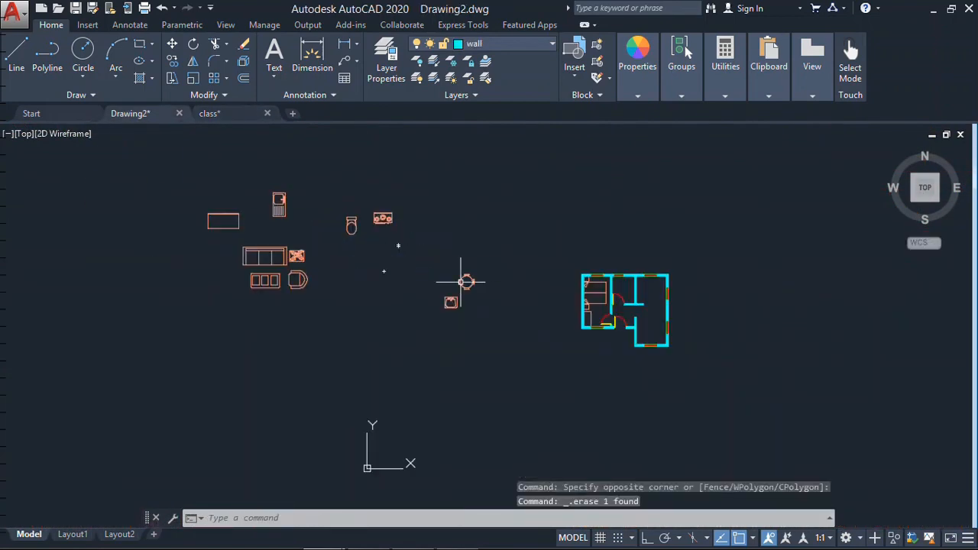
- Scale all the pasted furniture blocks left of the house down together to suit the plan
text(sc)
key(Return)
click(512, 203)
click(186, 395)
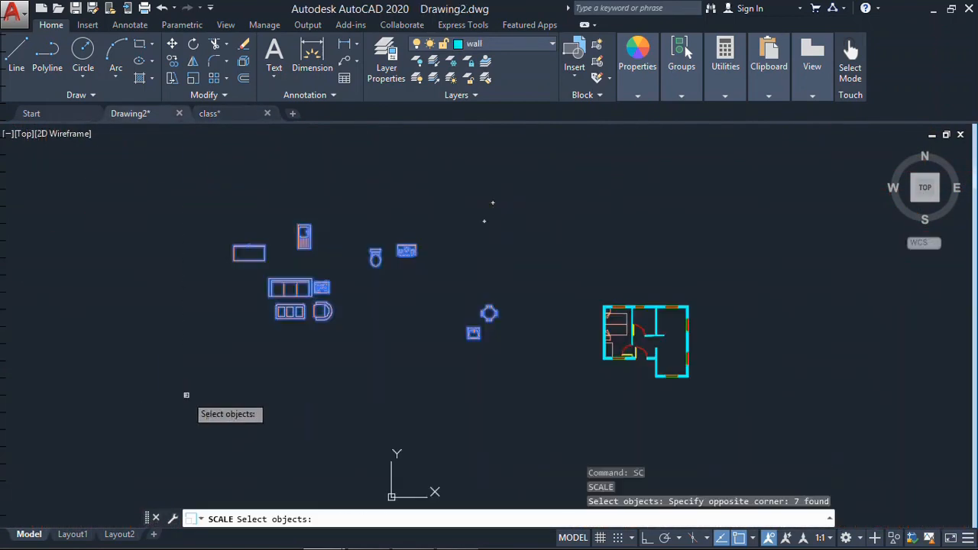
key(Return)
key(Escape)
- Move the toilet into the bathroom and rotate it so its tank backs onto the right partition near the upper wall
middle_drag(416, 290, 516, 293)
scroll(516, 293, up, 4)
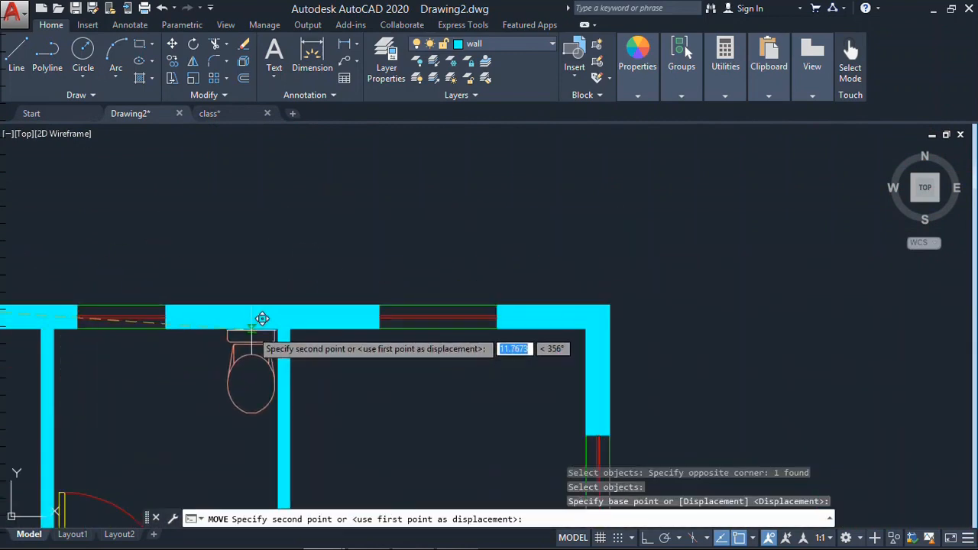
middle_drag(210, 365, 293, 343)
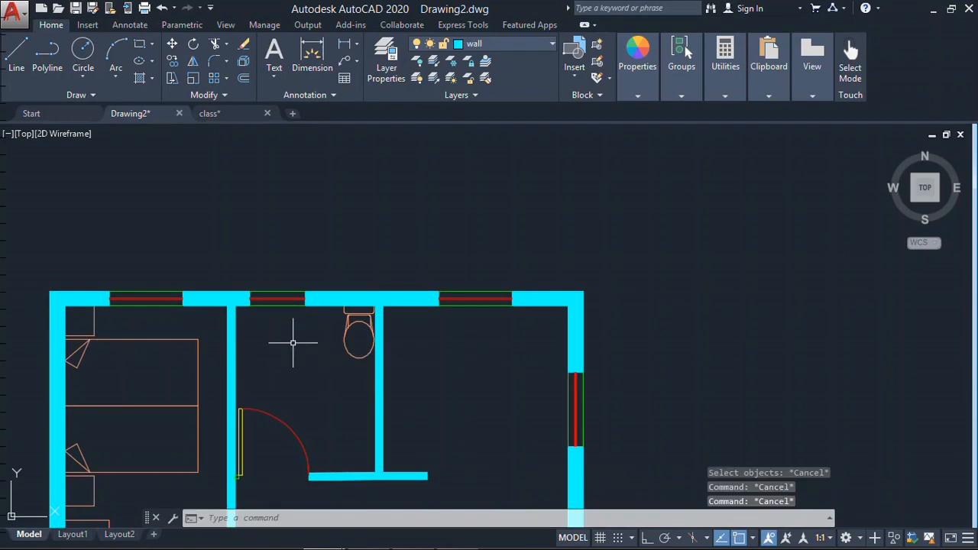
click(330, 357)
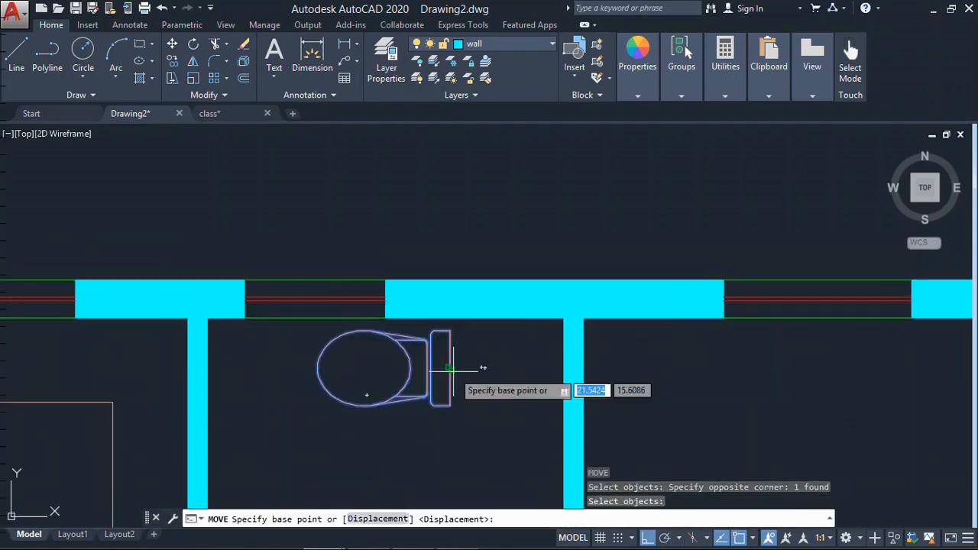
click(486, 368)
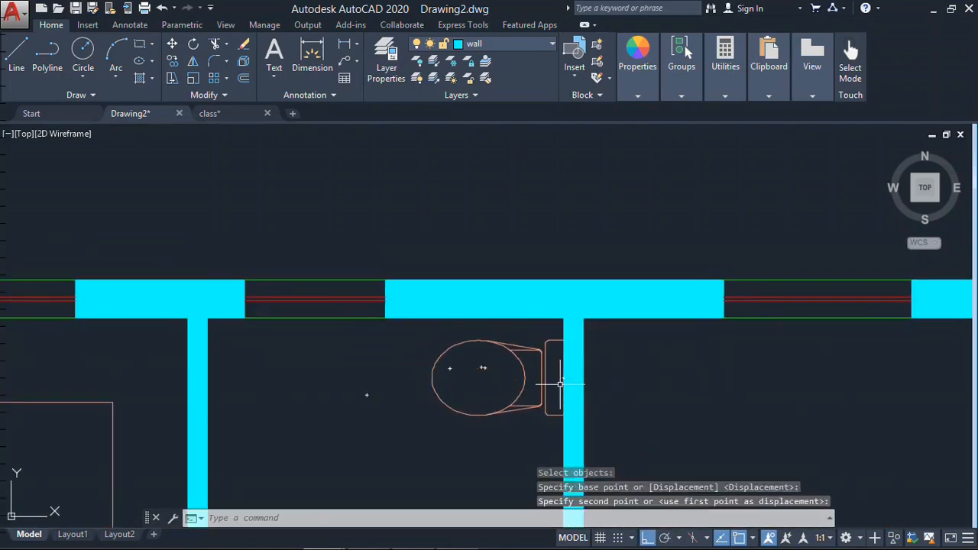
- Move the toilet 0.2 down along the bathroom's right partition
text(.2)
key(Return)
key(Escape)
- Rotate the washbasin and move it against the bathroom's right partition below the toilet, and switch to class.dwg for the washing machine
scroll(505, 387, down, 5)
middle_drag(614, 330, 690, 326)
text(r)
text(di)
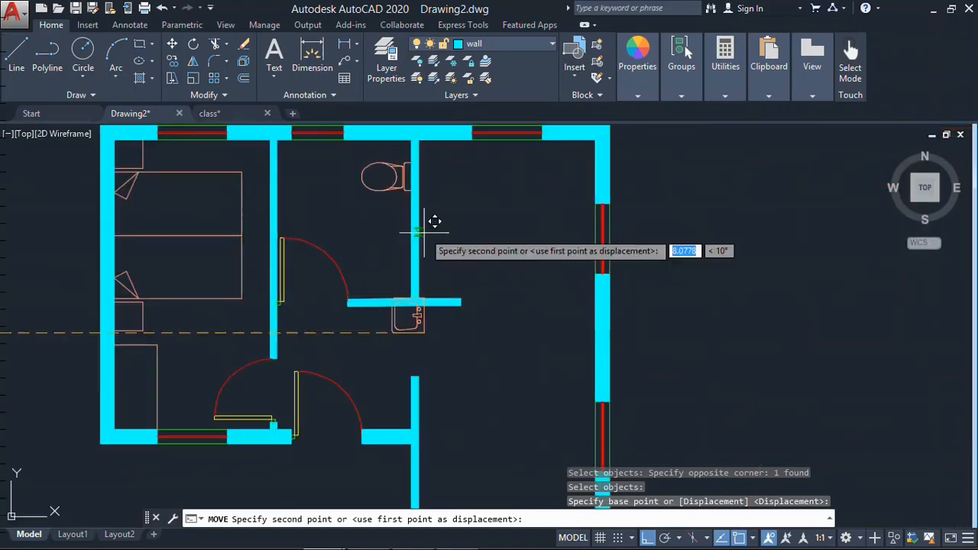
click(211, 113)
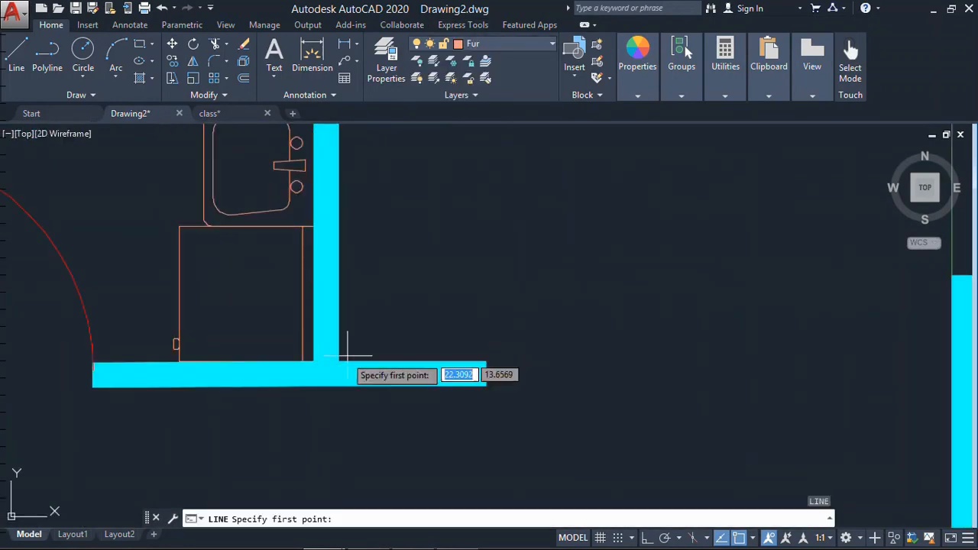
- Draw the kitchen counter's front edges 0.6 off the partition and the upper outer wall, and join them in an L-shaped corner
click(339, 362)
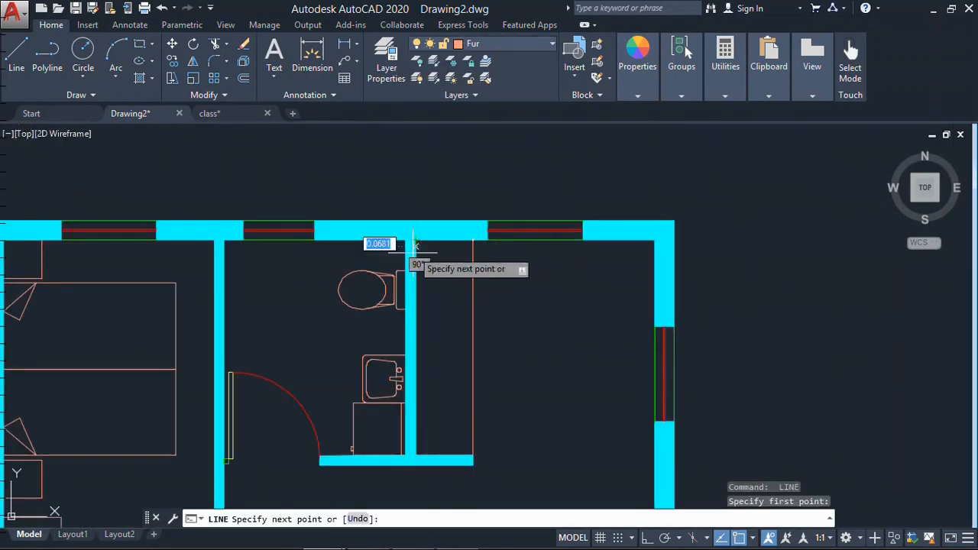
click(417, 241)
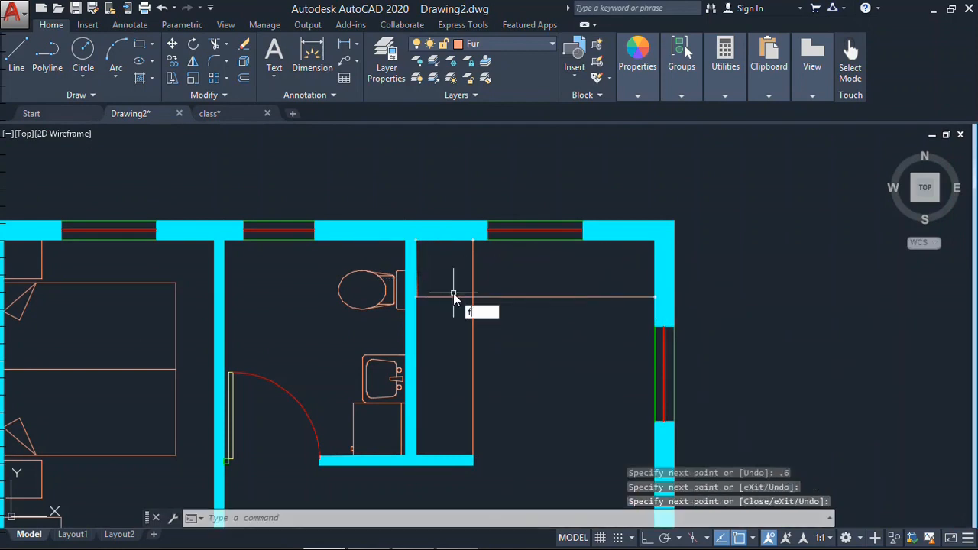
text(o)
key(Return)
key(Return)
click(509, 277)
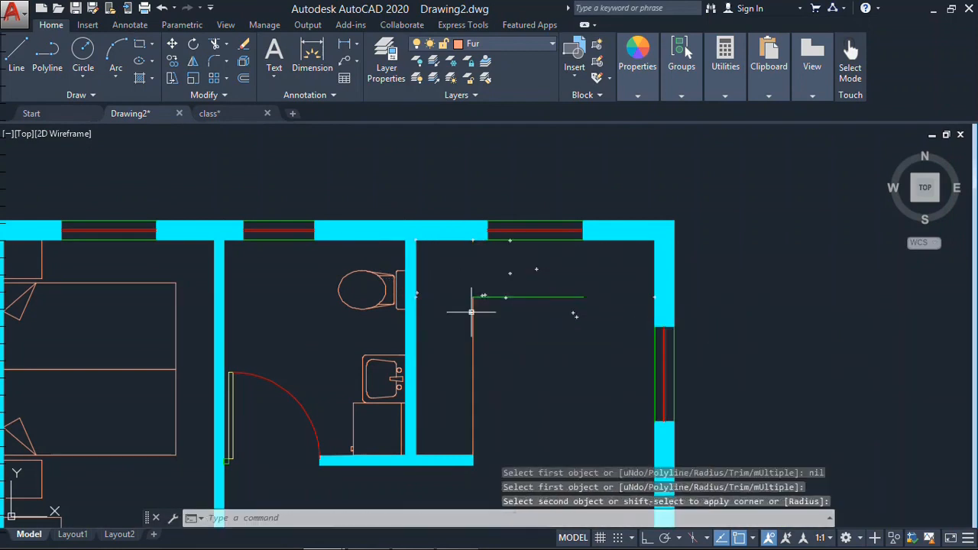
click(574, 296)
- Select the kitchen counter's front edges and set their layer to Fur
click(560, 279)
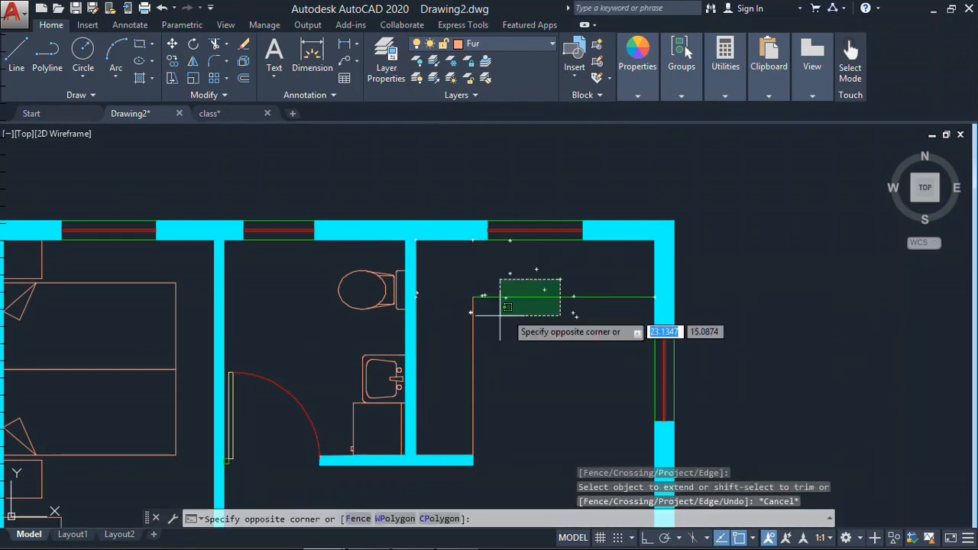
click(455, 329)
click(533, 28)
click(53, 30)
click(540, 45)
click(476, 114)
key(Escape)
key(Escape)
scroll(752, 203, down, 6)
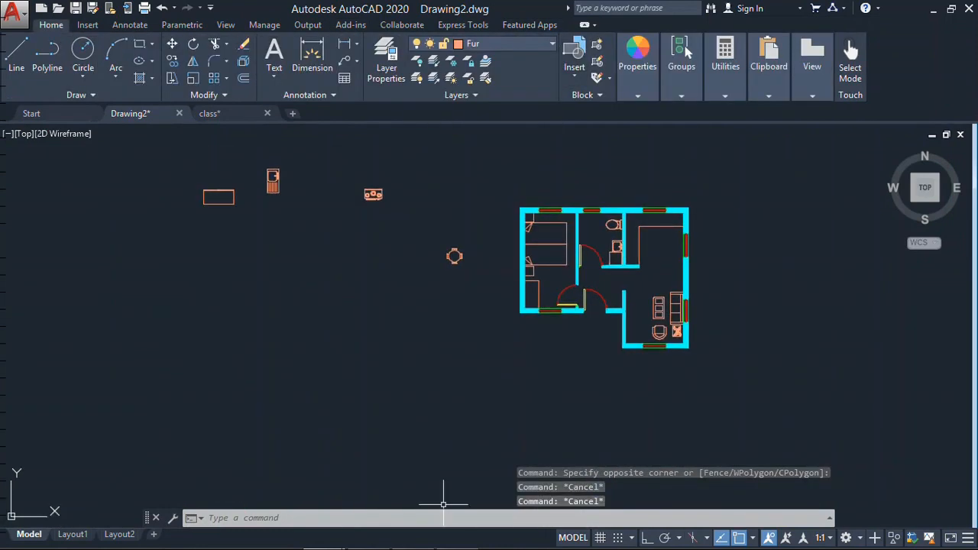
- Move the kitchen sink block from outside the plan into the kitchen, against the bathroom partition
scroll(214, 166, up, 6)
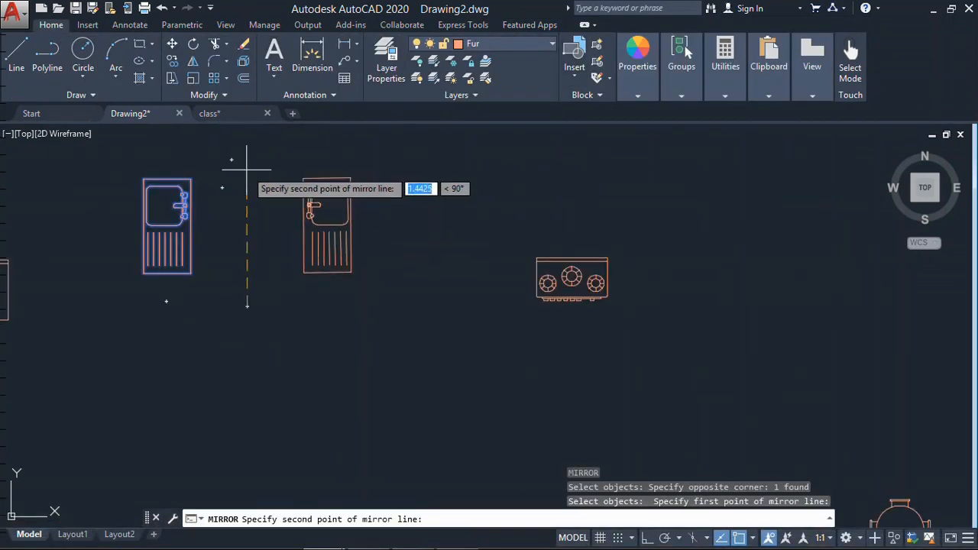
click(265, 217)
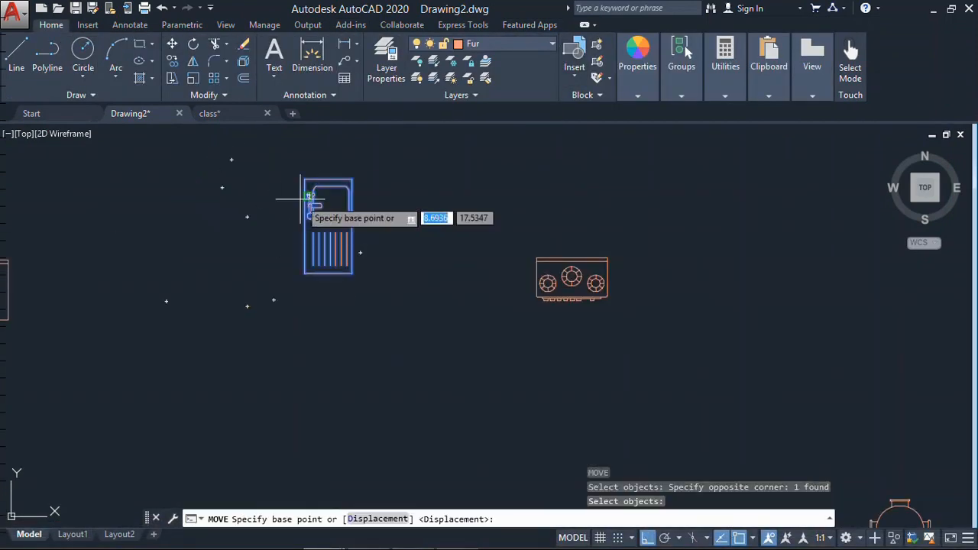
click(284, 197)
scroll(465, 321, down, 4)
scroll(497, 313, up, 5)
scroll(459, 299, down, 3)
click(412, 279)
scroll(417, 229, up, 4)
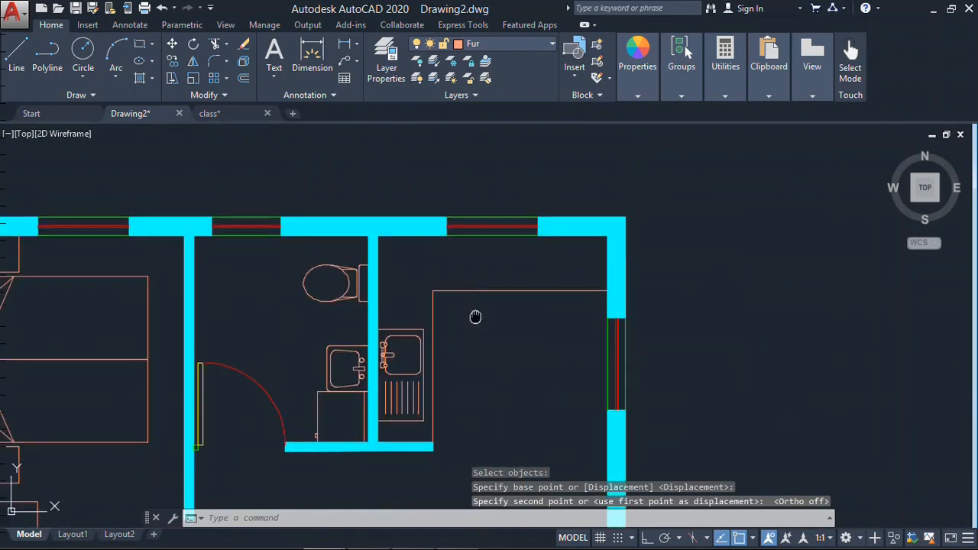
- Move the kitchen sink slightly up along the partition
key(Escape)
key(ctrl+z)
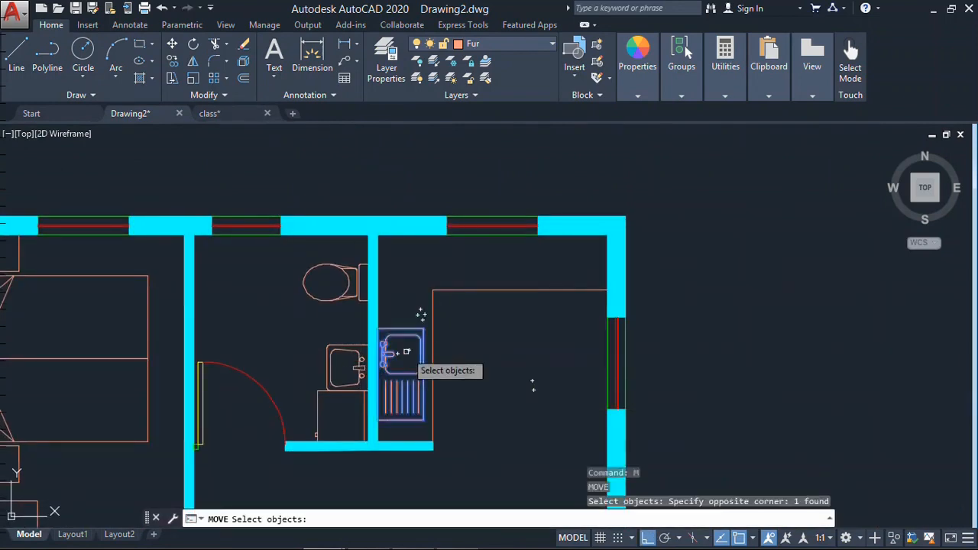
scroll(234, 175, up, 5)
scroll(66, 134, down, 5)
key(Escape)
- Check the kitchen in the reference plan, remove the counter's horizontal leg and extend its vertical front edge to the upper outer wall
click(354, 543)
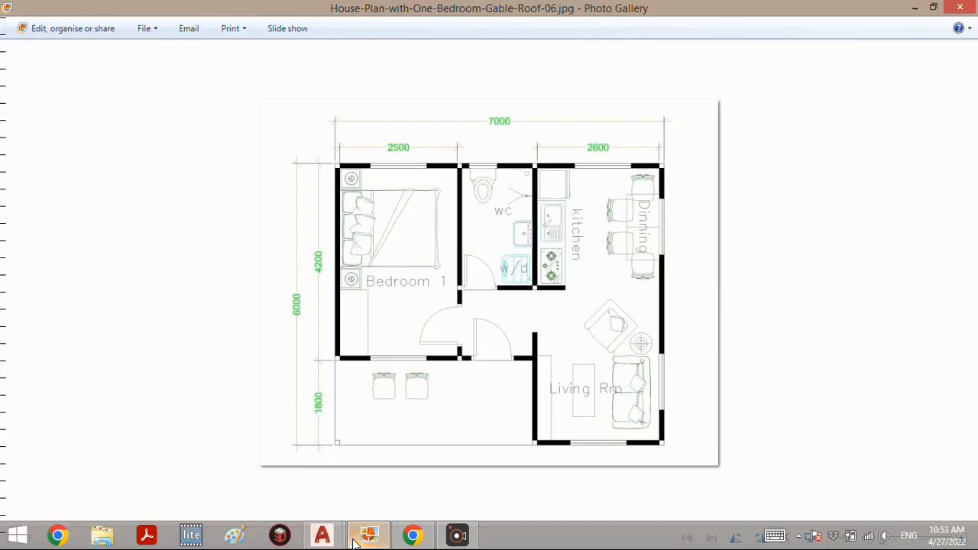
click(354, 543)
scroll(581, 221, down, 5)
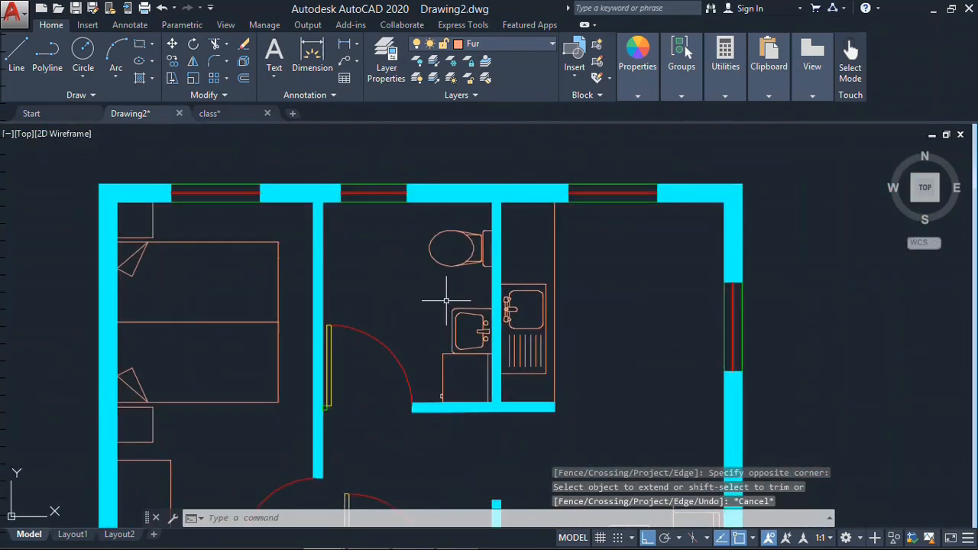
- Rotate the rectangular refrigerator block outside the plan a quarter turn so it stands upright
scroll(397, 225, down, 4)
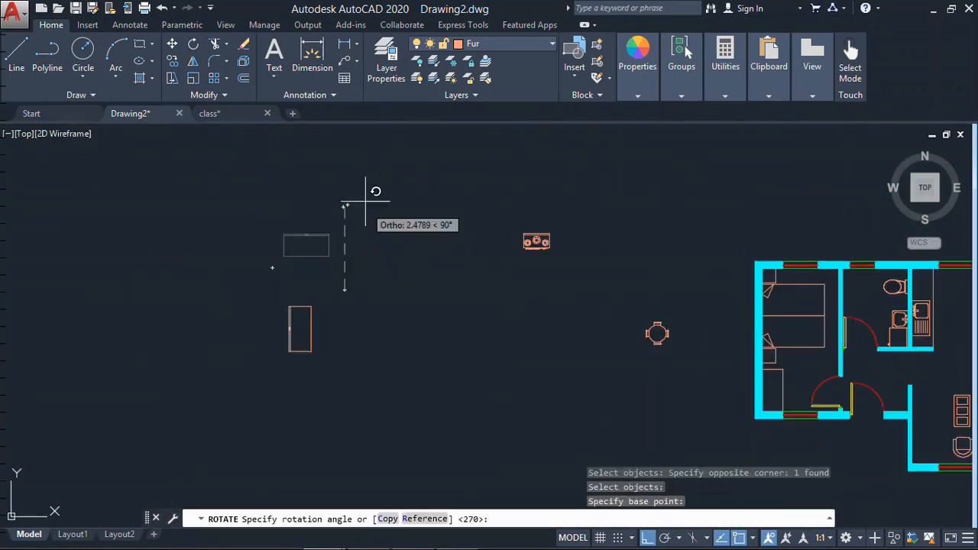
click(366, 201)
key(Escape)
key(Escape)
scroll(271, 367, down, 2)
scroll(273, 359, up, 4)
click(491, 330)
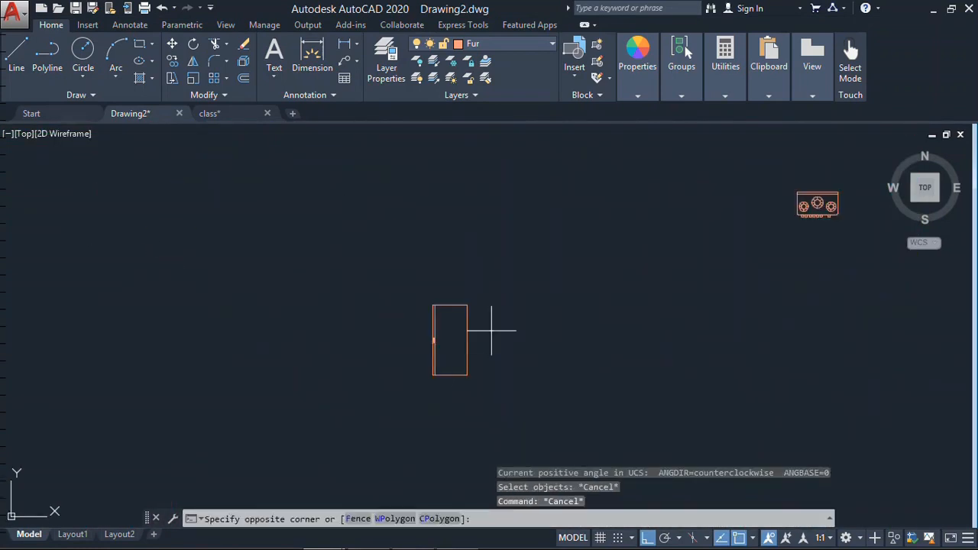
key(Escape)
key(Escape)
scroll(470, 363, up, 4)
text(unb)
key(space)
key(Escape)
key(Escape)
- Explode the refrigerator block into separate objects
key(Escape)
text(e)
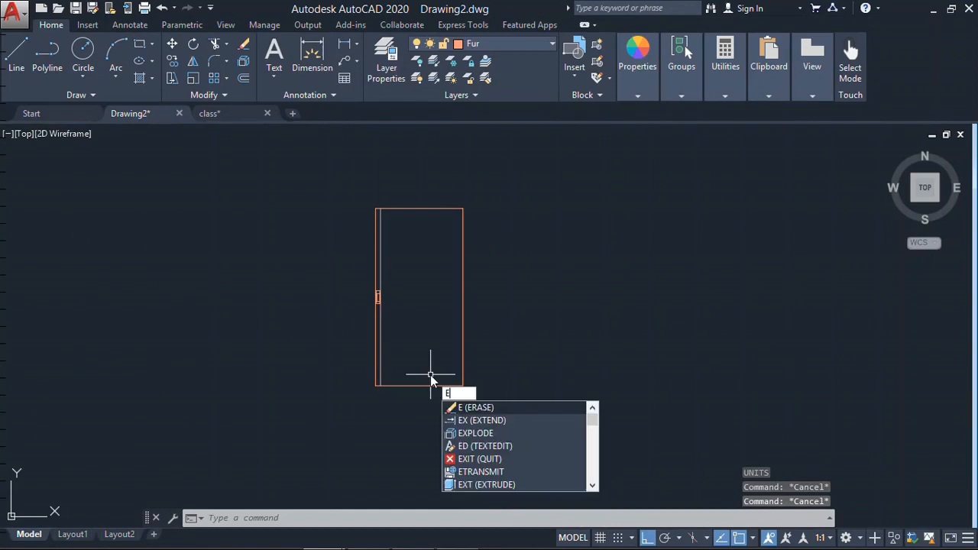
click(243, 61)
click(405, 208)
key(space)
click(462, 335)
key(Escape)
- Stretch the refrigerator's lower end upward to shorten it
text(s)
key(space)
click(491, 322)
click(324, 410)
key(space)
click(599, 365)
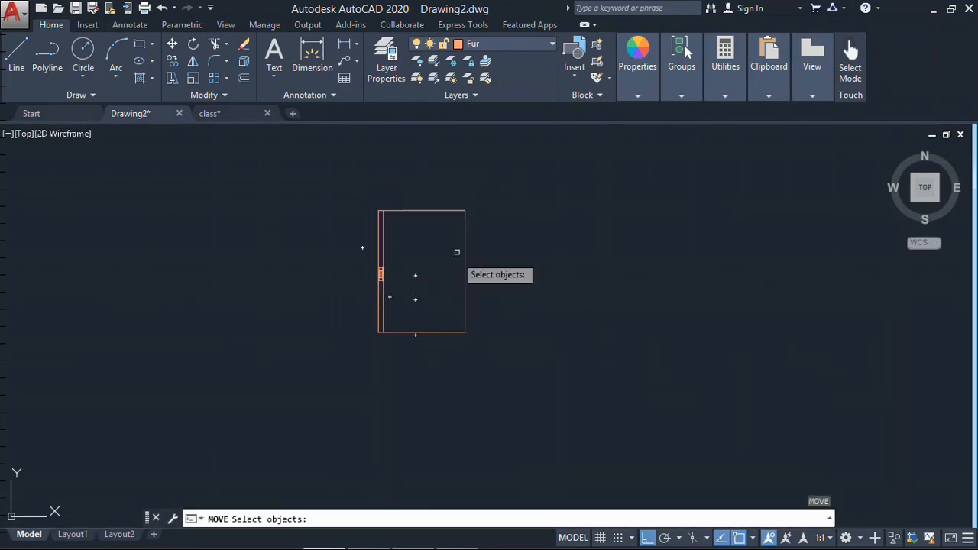
- Move the whole refrigerator by its upper right corner into the kitchen's upper right corner, against the outer walls
click(491, 196)
click(363, 348)
key(space)
click(465, 210)
scroll(464, 236, down, 5)
scroll(764, 308, up, 10)
click(457, 296)
scroll(536, 260, down, 8)
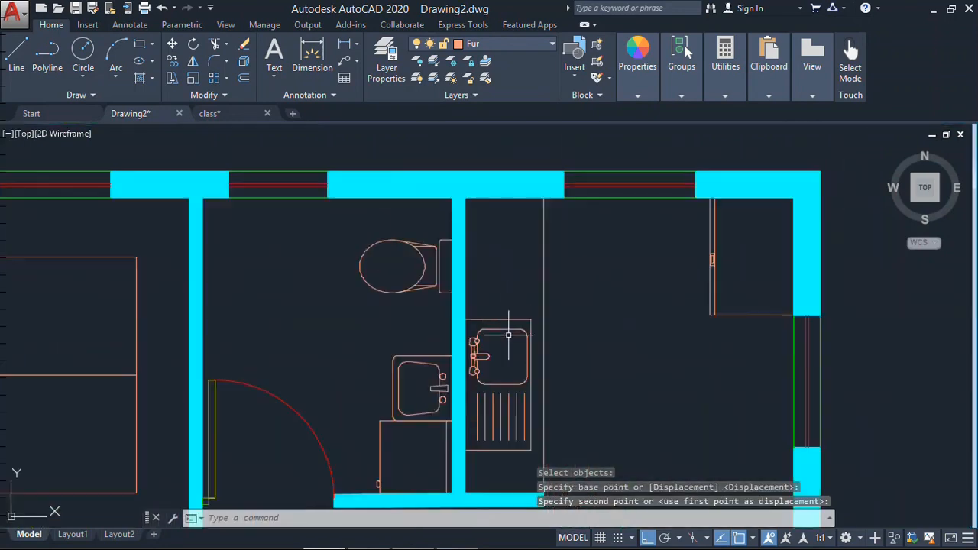
- Scale the kitchen sink by 0.8 and move it down along the counter
middle_drag(508, 335, 482, 264)
text(sc)
click(471, 314)
text(.8m)
click(482, 356)
scroll(484, 382, down, 5)
- Rotate the stove block upright and move it into the corner between the bathroom partition and the upper outer wall
middle_drag(505, 369, 746, 367)
text(ro)
click(211, 214)
click(57, 291)
click(259, 374)
click(259, 245)
scroll(699, 291, up, 10)
middle_drag(748, 241, 313, 290)
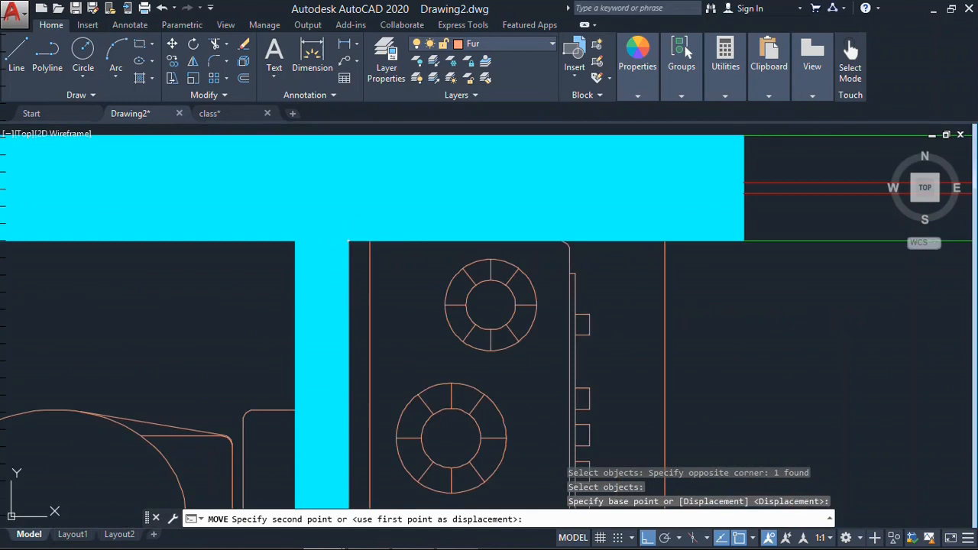
click(348, 241)
- Mirror the stove and kitchen sink about the counter's horizontal centre line, erasing the source objects
scroll(497, 183, down, 8)
text(mi)
click(508, 197)
click(469, 329)
click(511, 293)
click(432, 291)
text(y)
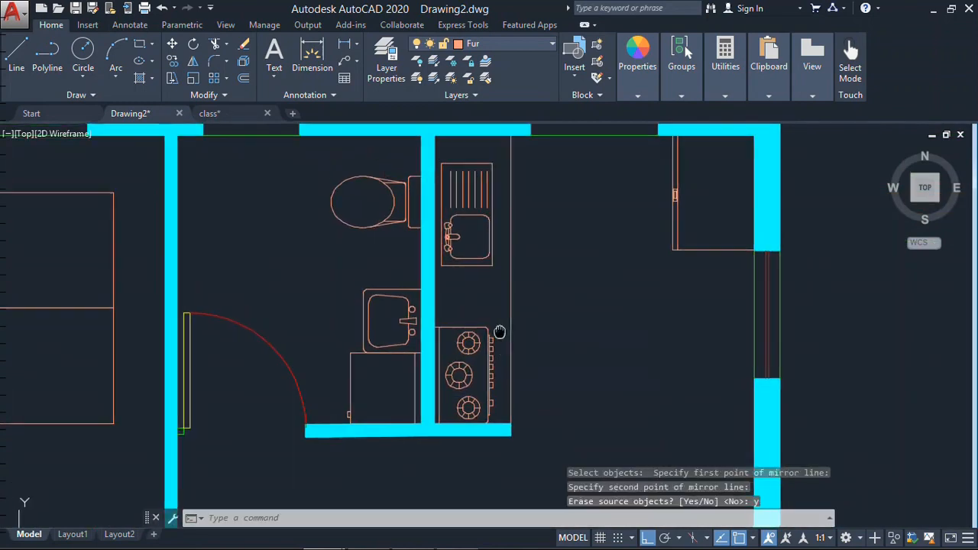
- Move the stove 0.1 away from the bathroom partition toward the counter's front edge
scroll(505, 340, up, 5)
text(m)
click(502, 305)
click(426, 387)
key(space)
click(576, 396)
text(.1 l)
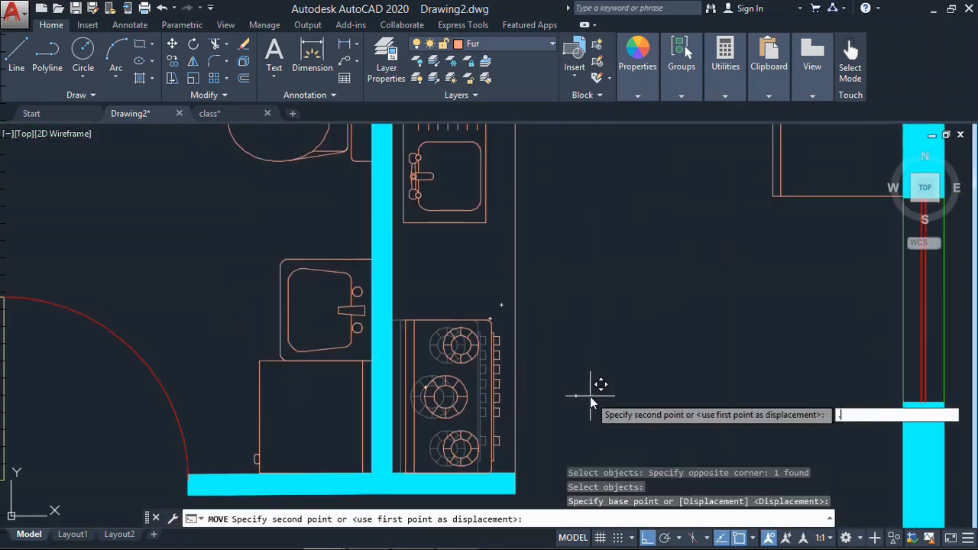
- Close the counter with a line 0.05 above the stove, joined to the front edge in a square corner
click(393, 320)
click(508, 321)
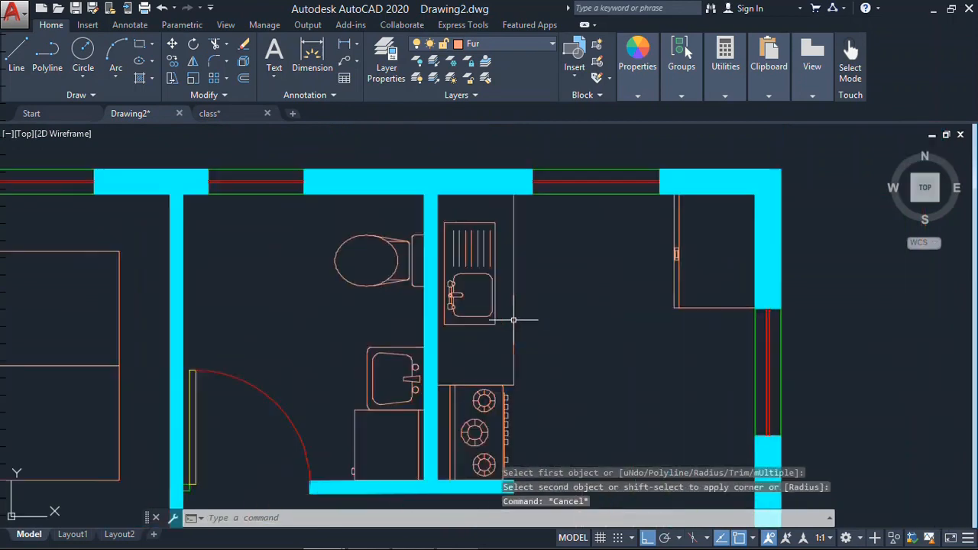
scroll(511, 381, up, 10)
text(m)
click(497, 389)
click(481, 429)
click(684, 388)
text(.05 f)
click(533, 339)
click(549, 323)
scroll(614, 381, down, 10)
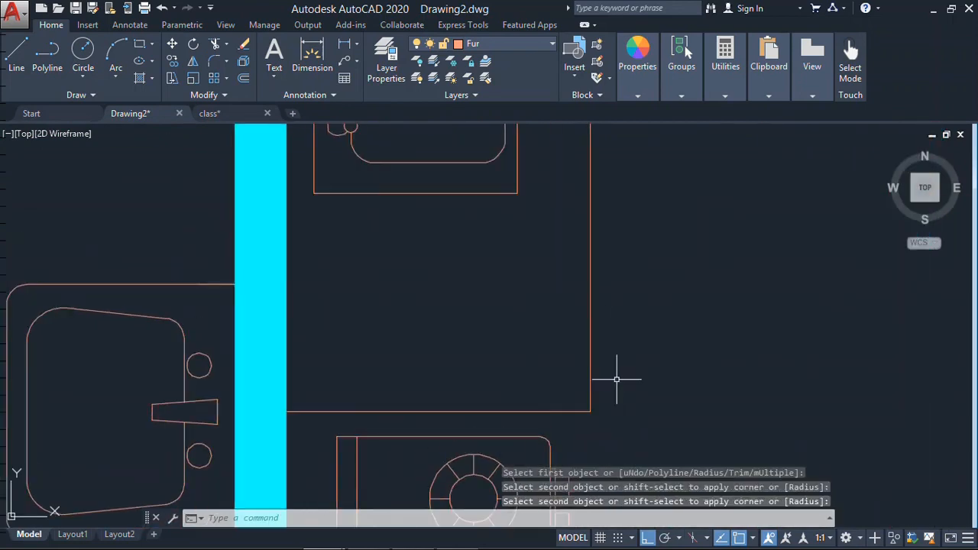
- Align the kitchen sink with the counter's front edge and move it back 0.1 toward the partition
middle_drag(607, 290, 643, 278)
text(m)
click(628, 250)
click(575, 288)
key(space)
click(613, 216)
key(space)
click(603, 323)
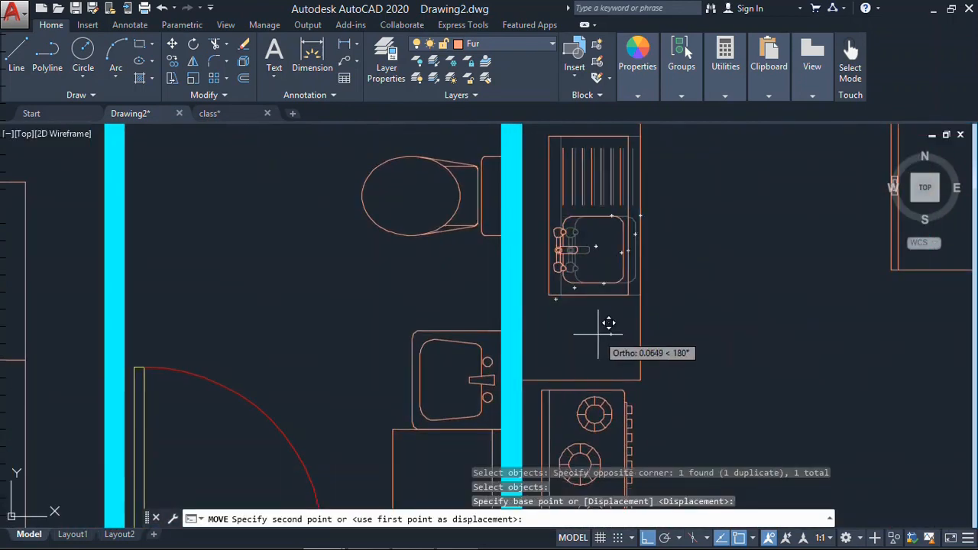
text(.1)
key(Escape)
- Copy a square four-chair dining table from class.dwg into Drawing2.dwg and erase it
scroll(561, 229, down, 7)
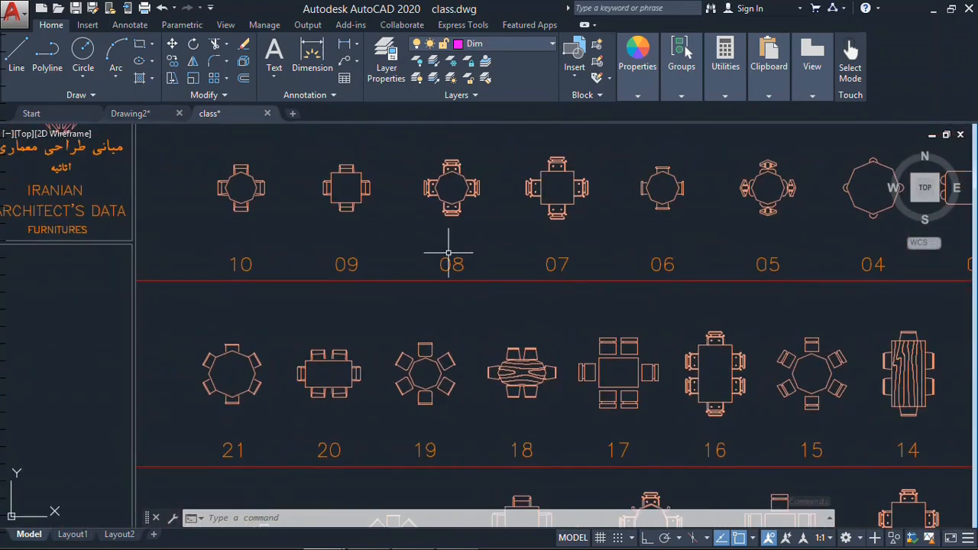
click(339, 192)
key(ctrl+c)
click(130, 114)
key(ctrl+v)
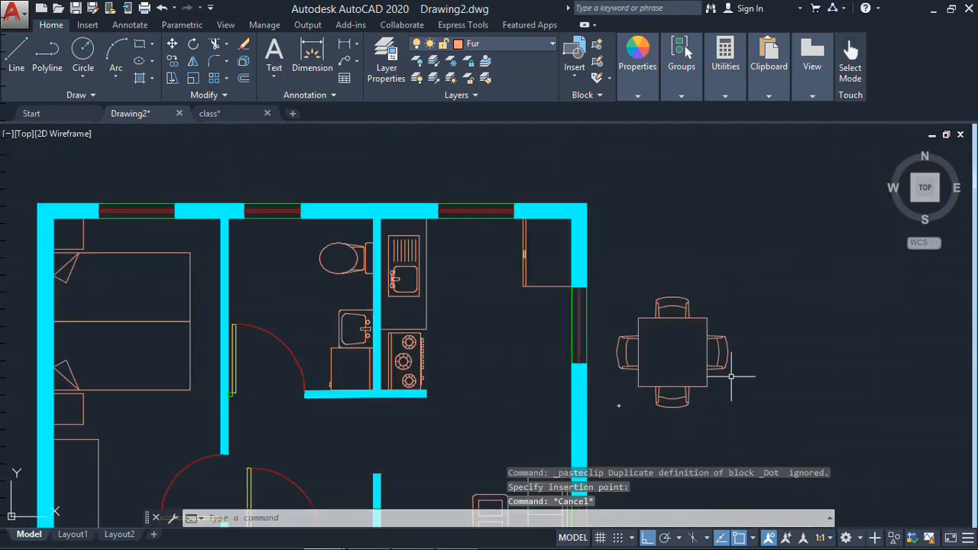
key(Escape)
scroll(627, 359, up, 5)
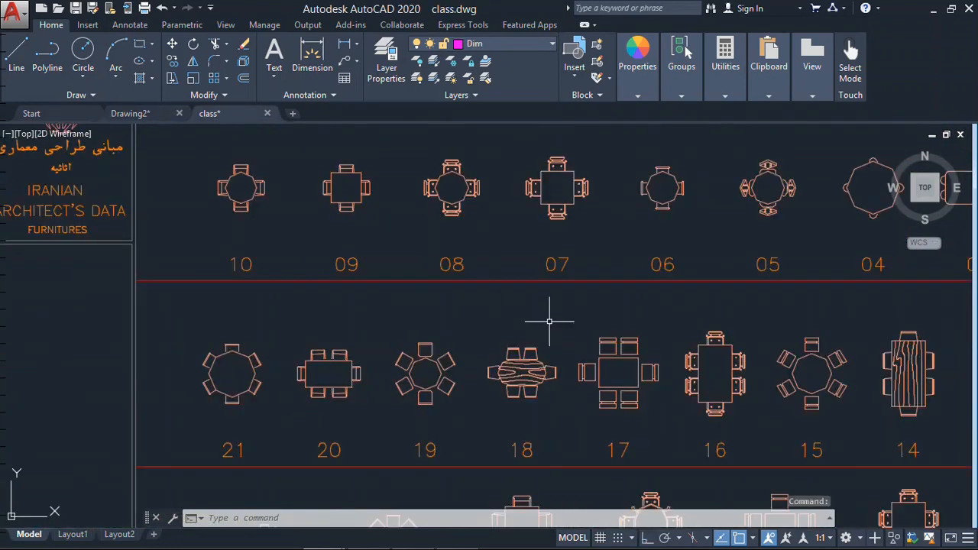
scroll(551, 321, down, 2)
click(265, 302)
click(130, 113)
click(631, 315)
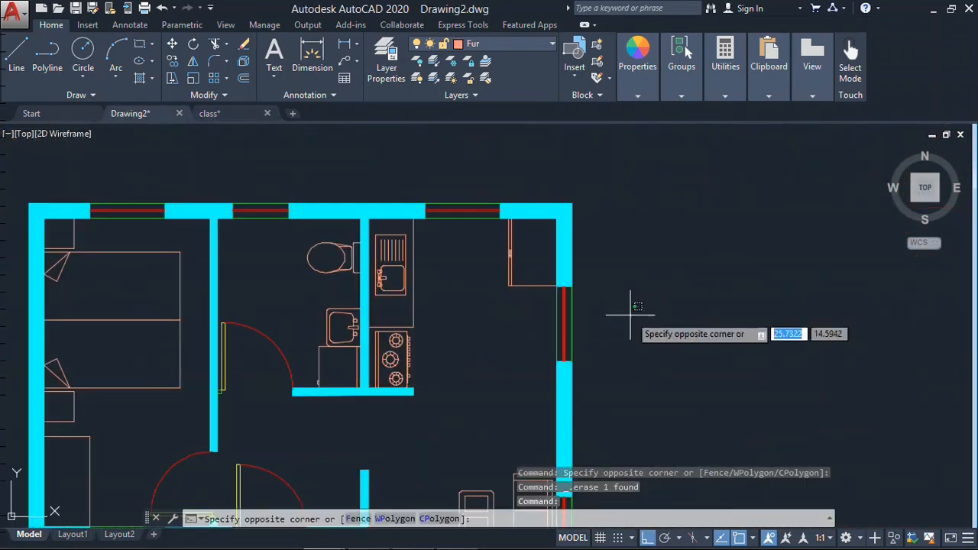
click(208, 114)
- Copy the round four-chair dining table from class.dwg and paste it beside the plan in Drawing2.dwg
scroll(623, 285, down, 2)
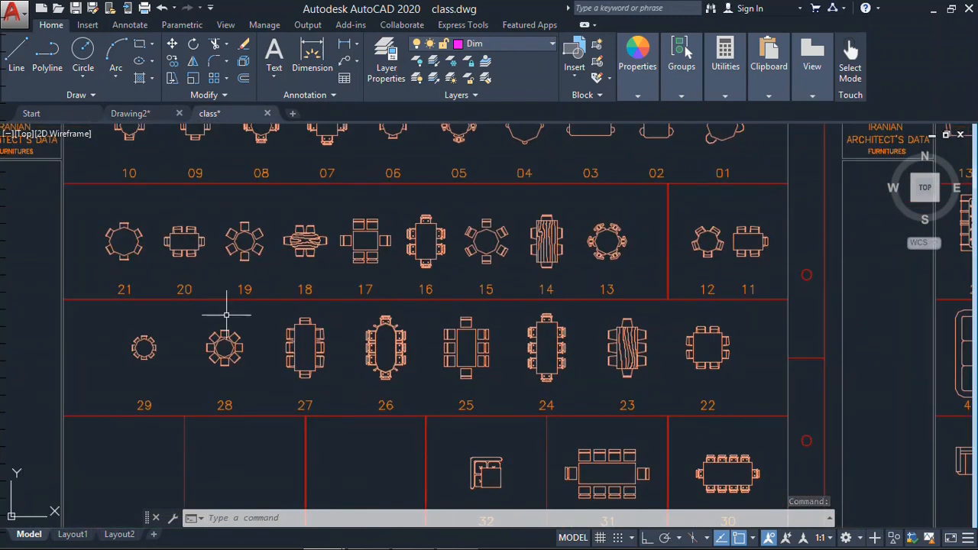
middle_drag(227, 315, 234, 446)
scroll(183, 243, up, 8)
click(371, 303)
key(ctrl+c)
click(131, 114)
key(ctrl+v)
click(640, 363)
key(Escape)
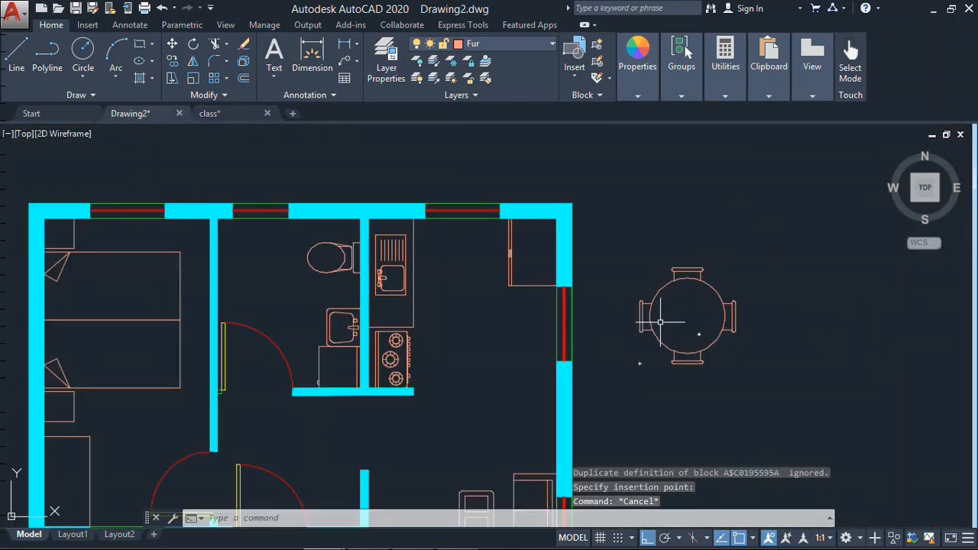
- Measure across the round dining table
text(do)
click(649, 316)
key(Escape)
text(di)
click(650, 315)
key(Escape)
- Scale the round dining table and its chairs by 0.8 about the table's centre
text(sc)
click(785, 262)
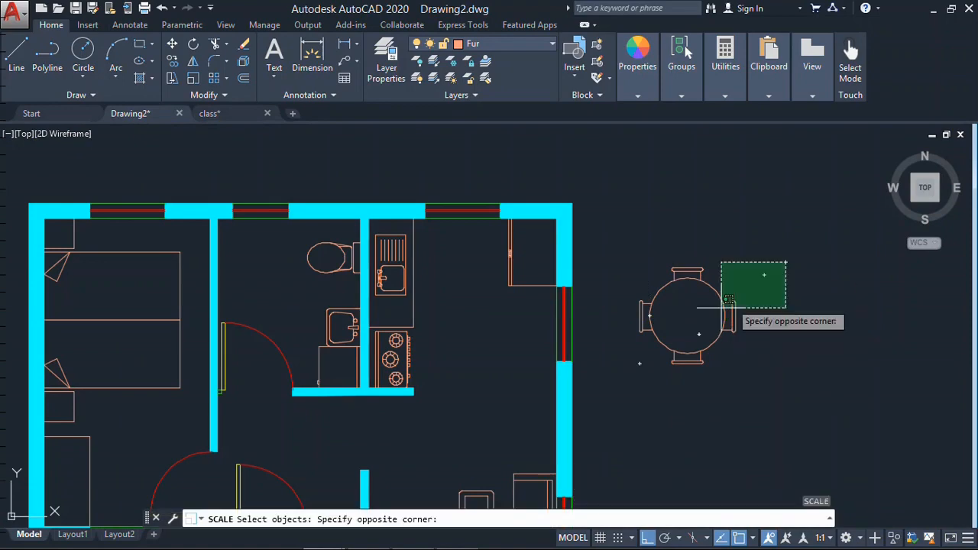
click(722, 308)
click(688, 316)
text(0.8 m)
- Move the dining table by its centre into the dining area, near the right outer wall above the sofa
click(742, 267)
click(694, 315)
click(688, 316)
middle_drag(523, 396, 568, 284)
key(F8)
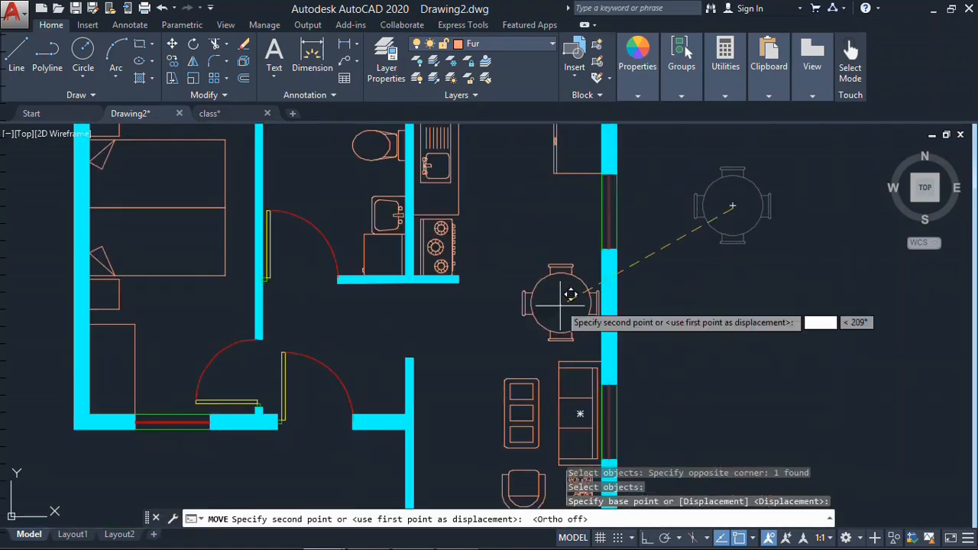
click(552, 284)
key(Escape)
- Browse the furniture sheets in class.dwg for another block to add to the plan
mouse_move(508, 498)
middle_down()
mouse_move(584, 393)
mouse_move(642, 224)
middle_up()
click(210, 113)
scroll(616, 395, down, 10)
middle_drag(299, 246, 433, 251)
scroll(428, 250, up, 6)
scroll(580, 283, down, 6)
scroll(668, 446, up, 2)
middle_drag(484, 436, 421, 393)
scroll(421, 393, up, 4)
middle_drag(334, 441, 548, 426)
middle_drag(954, 308, 255, 268)
scroll(549, 320, down, 6)
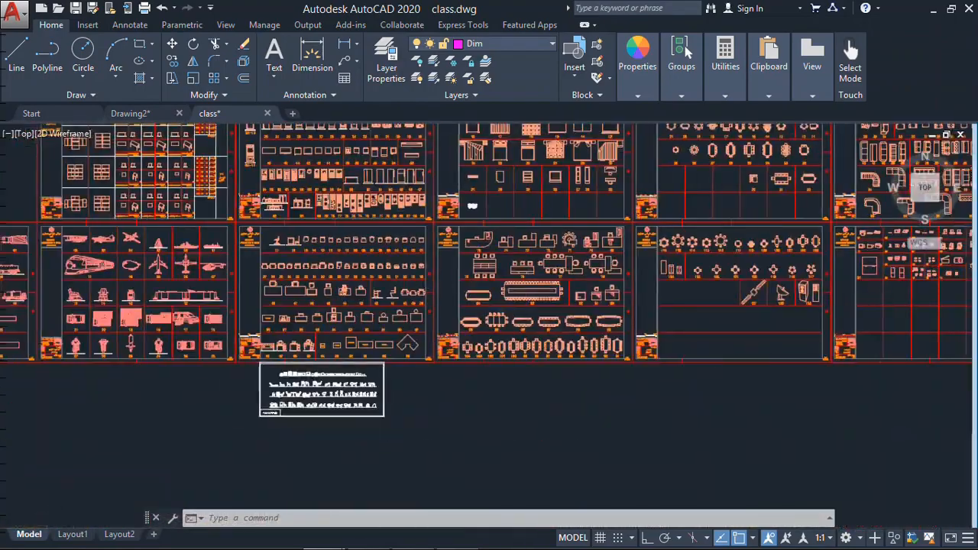
scroll(658, 266, up, 7)
click(708, 214)
click(696, 246)
key(ctrl+c)
click(136, 113)
key(ctrl+v)
key(Escape)
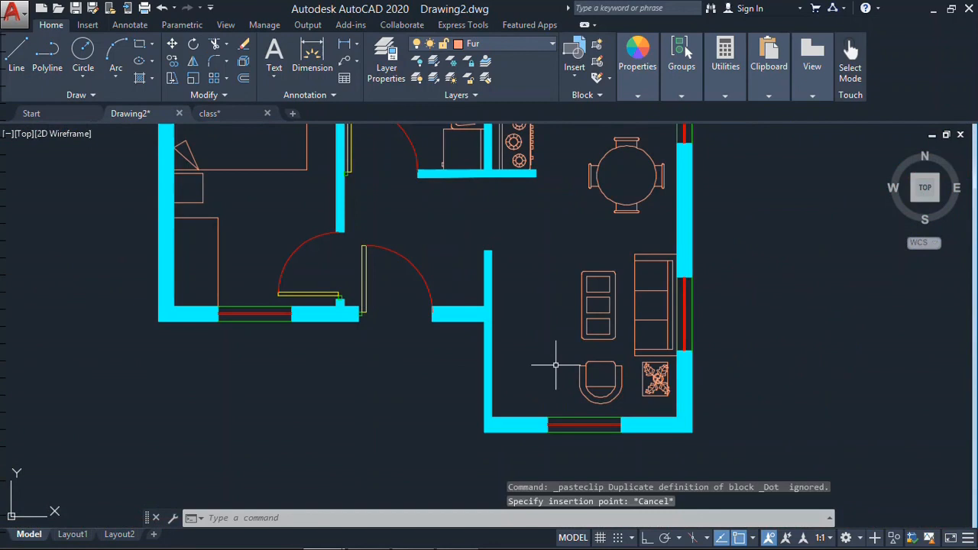
- Copy the bedroom's lower rectangular cabinet to the empty area outside the plan's right wall
text(co)
click(252, 213)
click(214, 252)
click(195, 263)
click(782, 295)
- Resize the copied rectangular cabinet outside the plan using two displacements of 0.1
click(821, 218)
click(785, 382)
click(875, 345)
click(647, 538)
text(.1)
key(Return)
key(Escape)
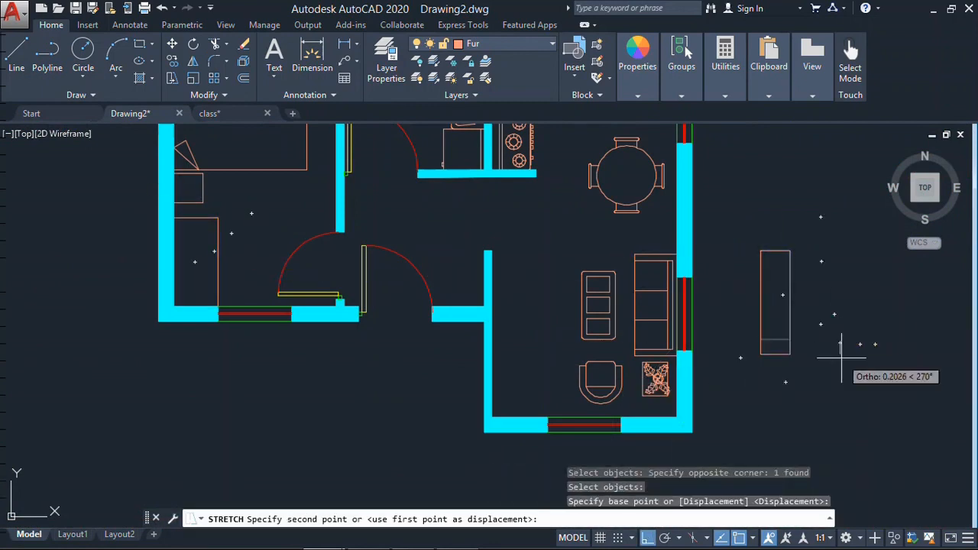
text(.1)
key(Return)
key(Escape)
key(Escape)
- Move the resized cabinet by its edge against the living room's inner left wall, opposite the sofa
text(m)
click(835, 314)
click(766, 334)
click(760, 298)
click(492, 337)
- Shift the cabinet vertically upward along the living room's left wall
text(m)
click(524, 326)
click(481, 355)
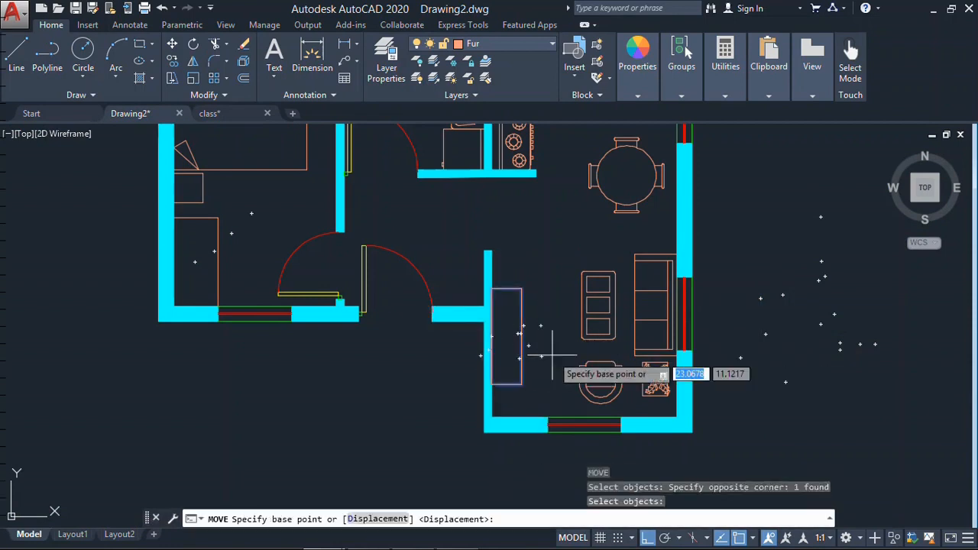
click(557, 336)
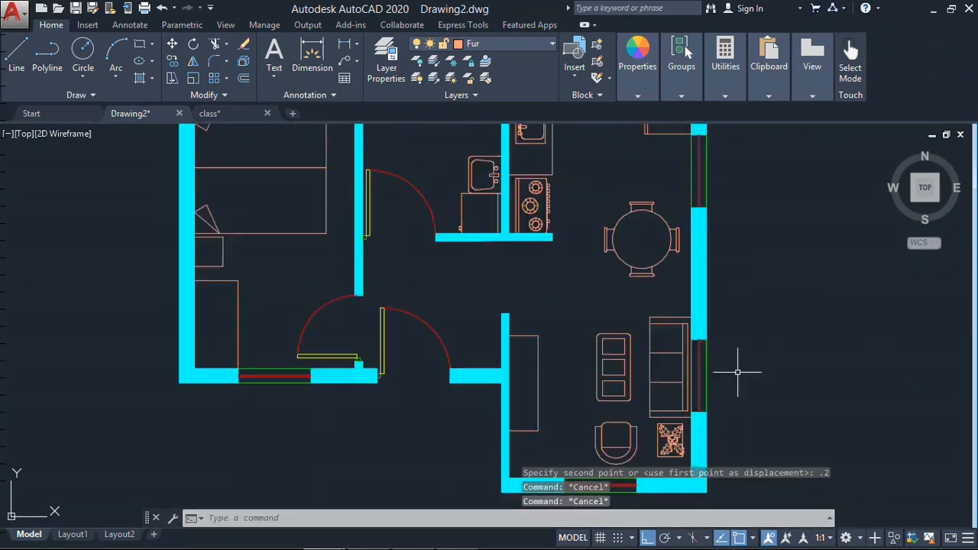
- Move the sofa, coffee table, armchair and plant group slightly down toward the living room's lower wall
text(m)
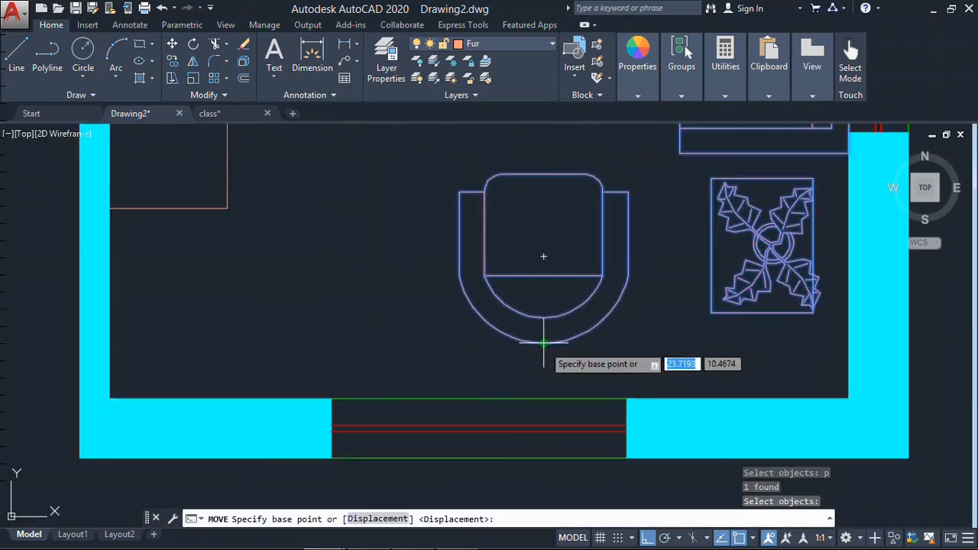
click(542, 359)
key(Escape)
scroll(690, 328, down, 5)
key(Escape)
key(Escape)
- Draw a line across the bathroom doorway on the Fur layer, from the lower wall corner to the opposite wall
middle_drag(523, 363, 537, 329)
scroll(474, 321, up, 4)
text(l)
scroll(510, 233, up, 6)
click(532, 265)
click(242, 264)
key(Escape)
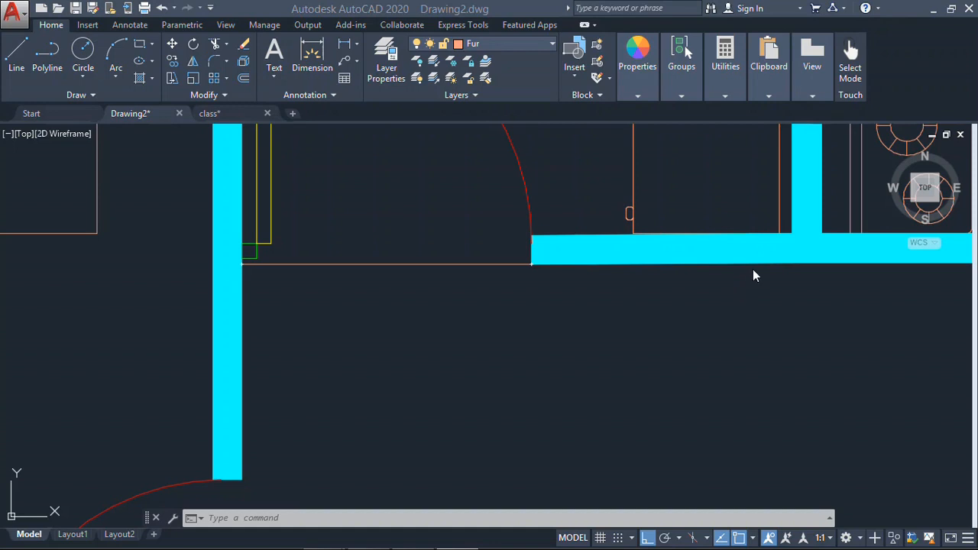
- Create a layer named hatch with colour 8 and make it the current layer
scroll(657, 363, down, 6)
middle_drag(688, 310, 665, 266)
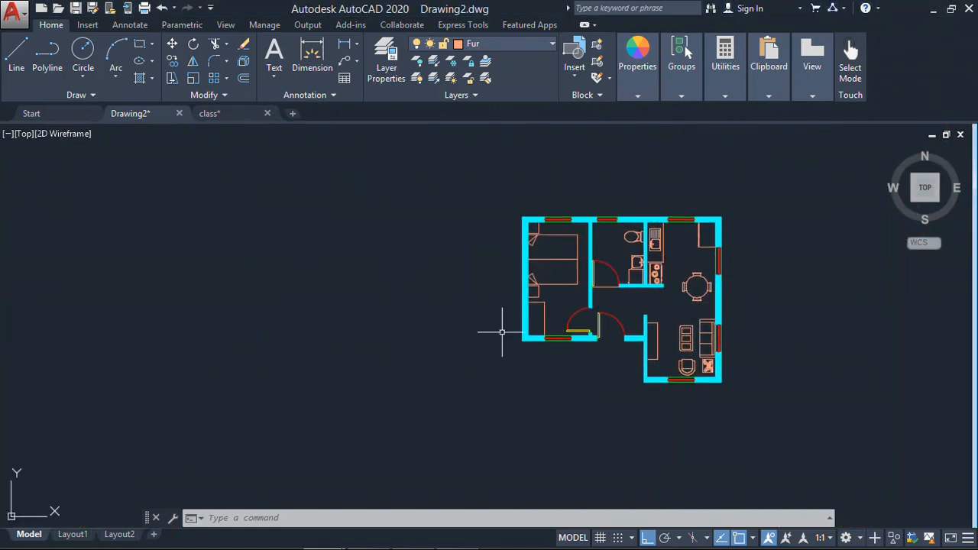
scroll(649, 252, up, 3)
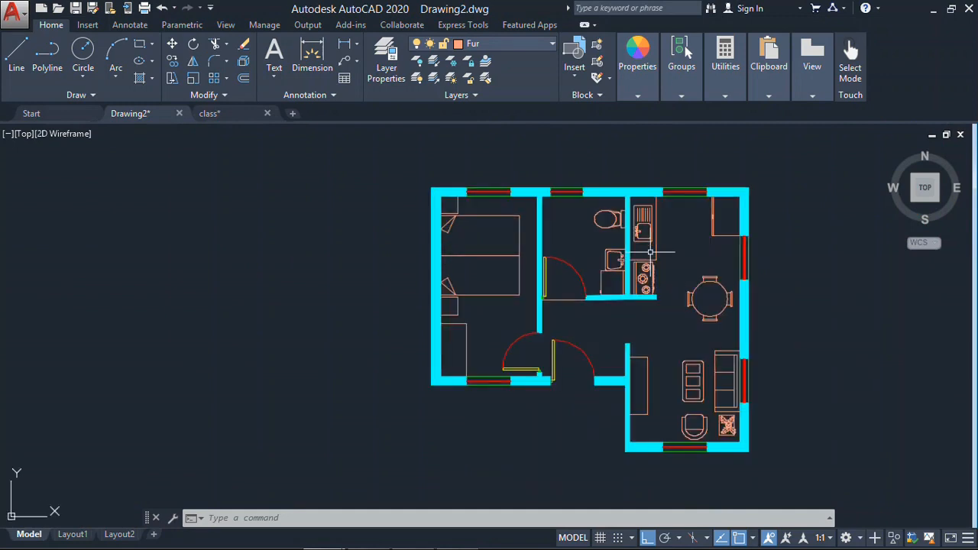
middle_drag(645, 281, 624, 265)
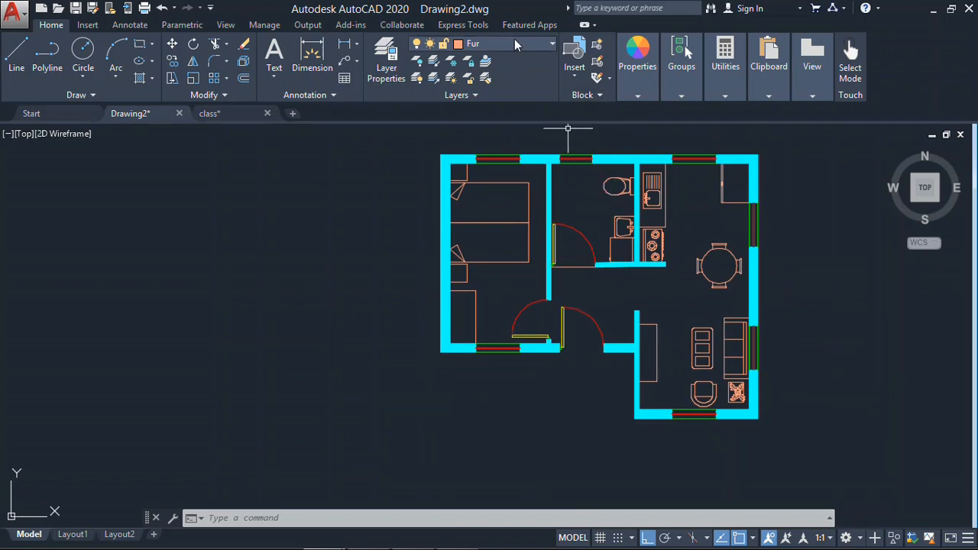
click(391, 70)
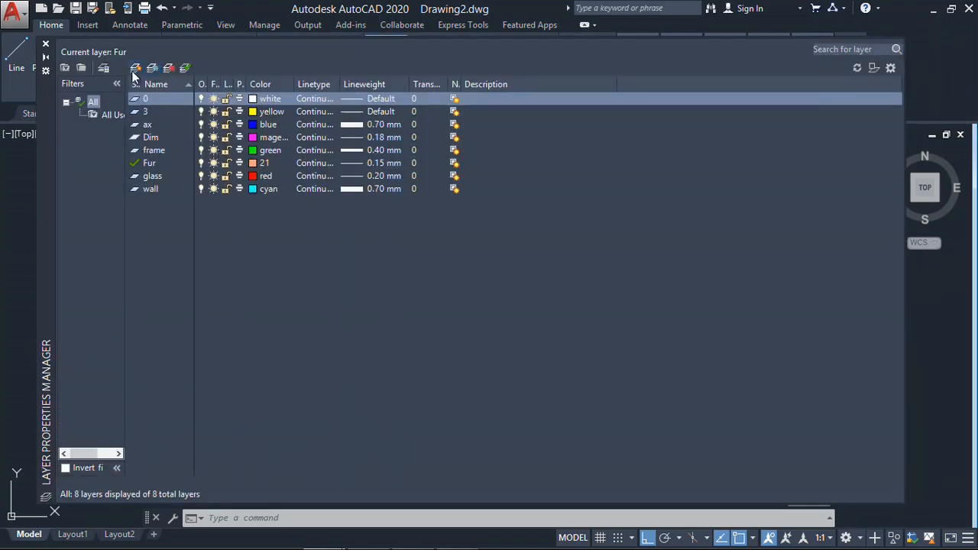
click(136, 70)
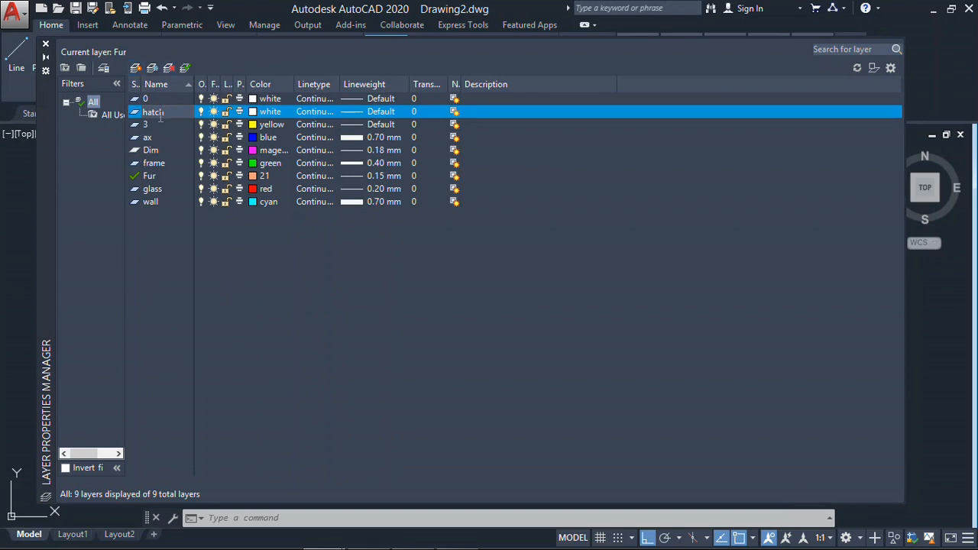
click(256, 112)
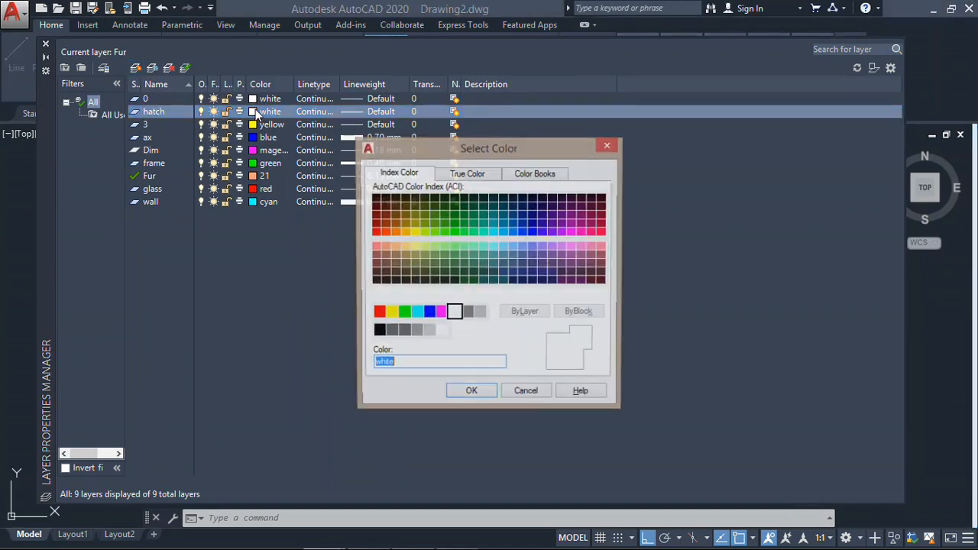
click(469, 315)
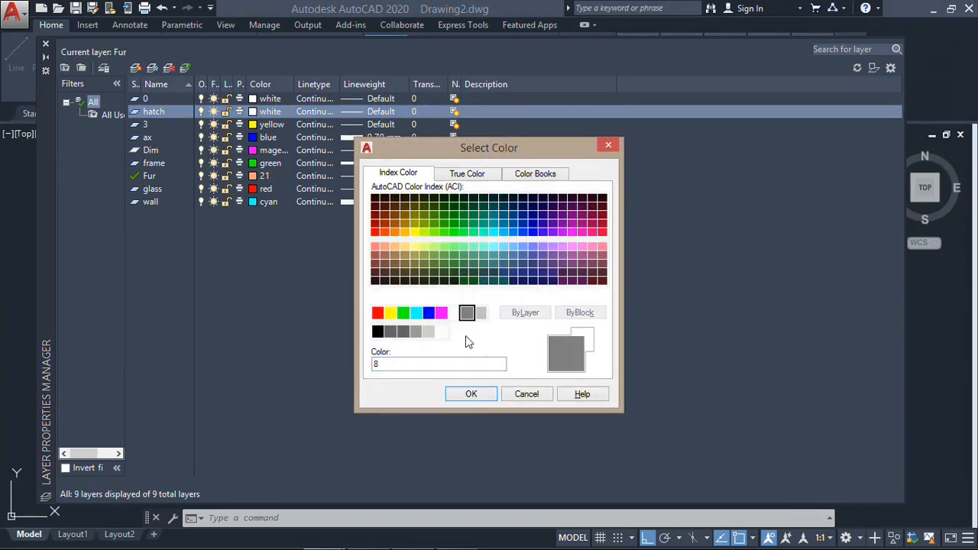
click(472, 395)
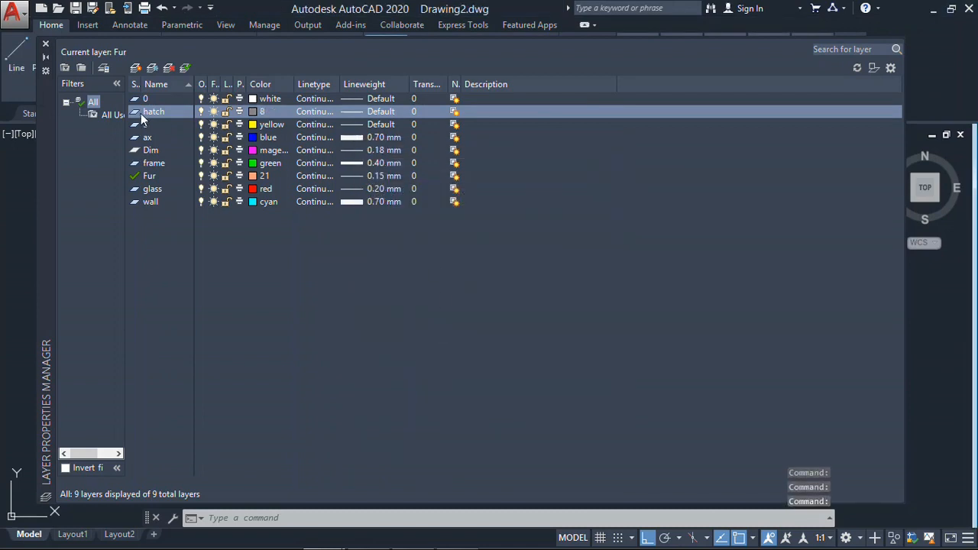
double_click(140, 114)
click(45, 43)
- Delete the Fur-layer line across the bathroom doorway
scroll(573, 310, up, 3)
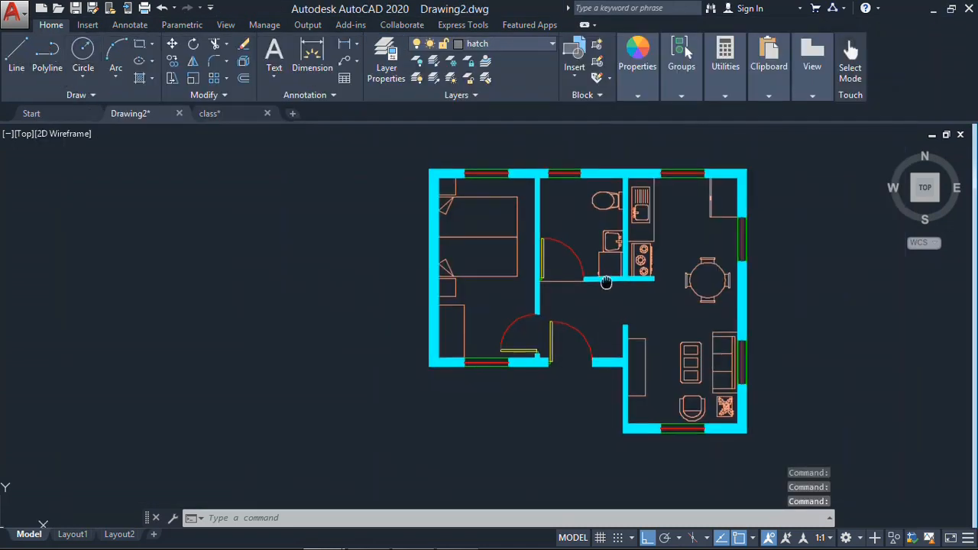
scroll(521, 297, up, 5)
click(520, 295)
click(485, 384)
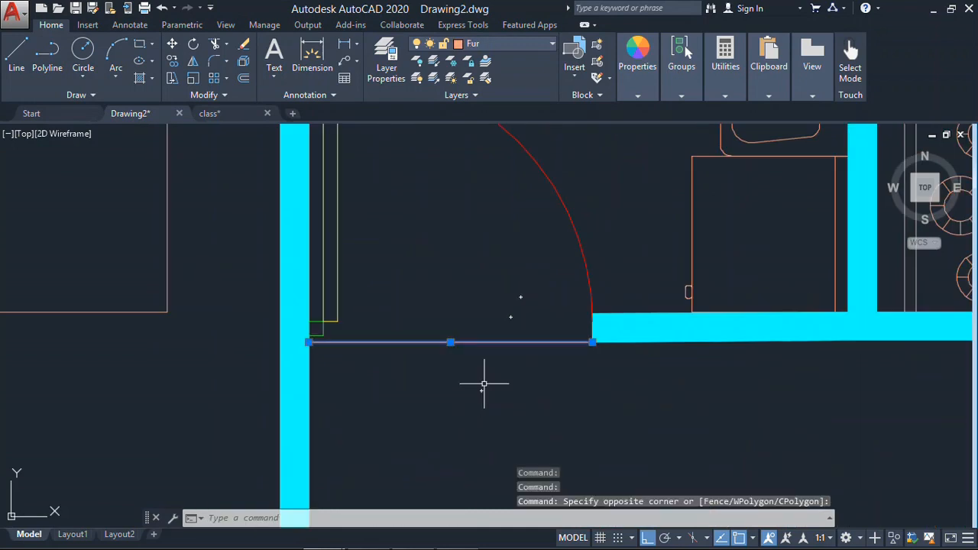
key(Delete)
- Start a hatch and set its pattern to ANSI37 with a scale of 2
scroll(513, 362, down, 5)
middle_drag(499, 372, 496, 373)
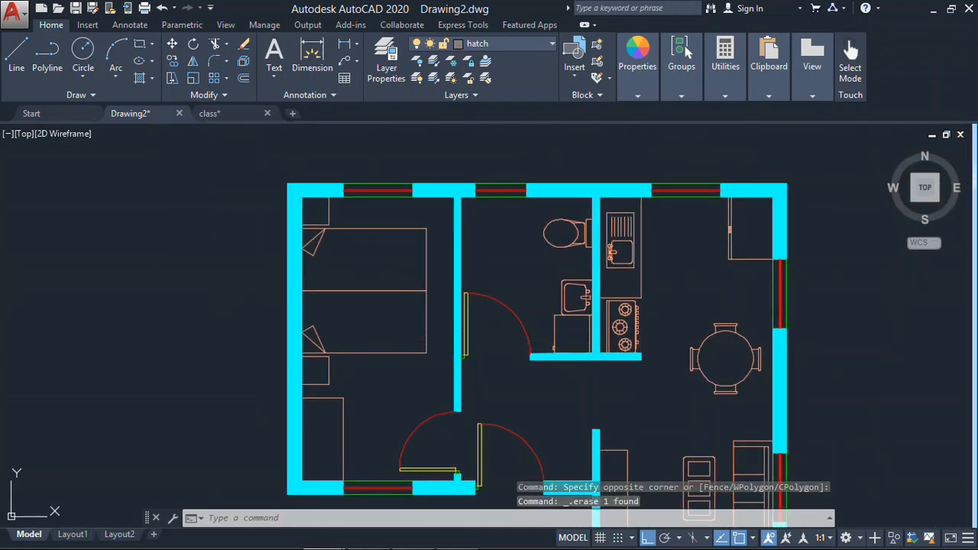
text(h)
key(Return)
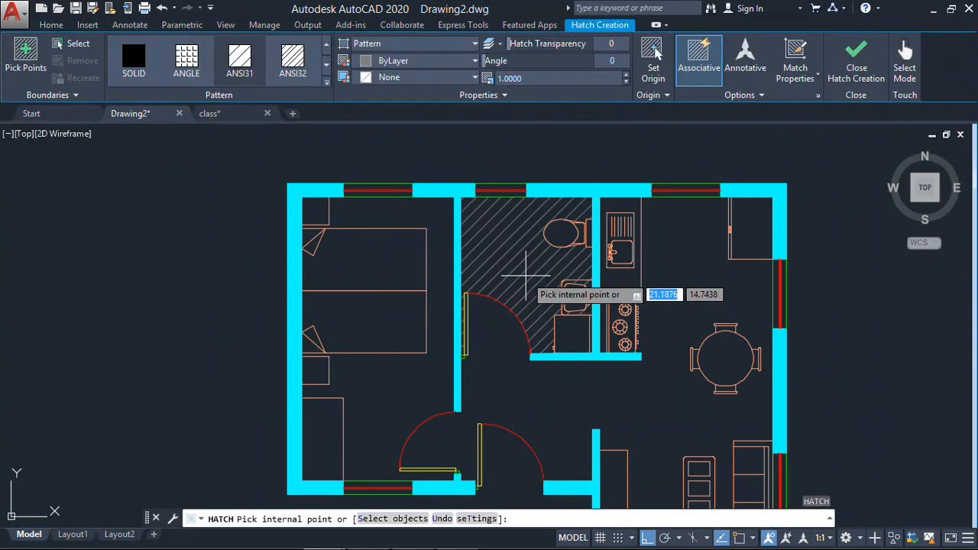
click(326, 67)
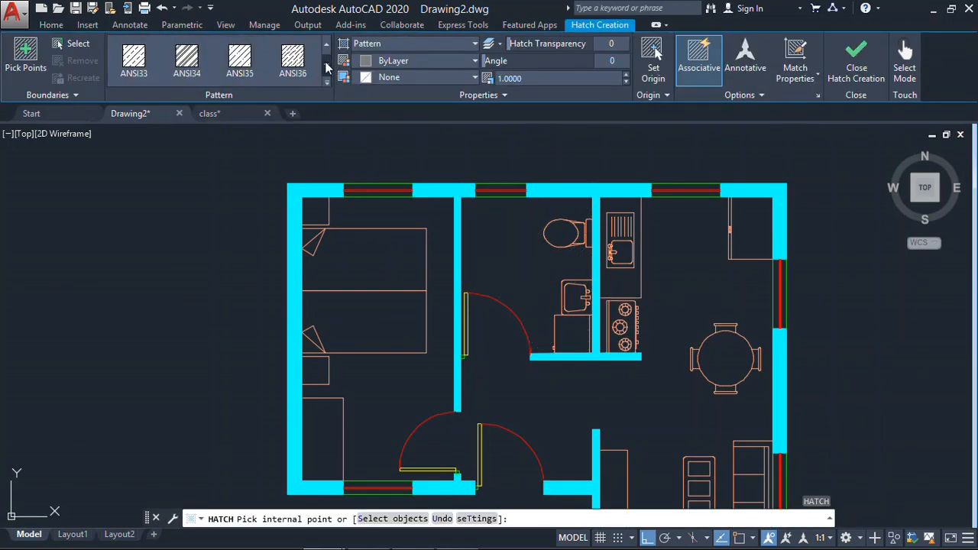
click(327, 67)
click(326, 67)
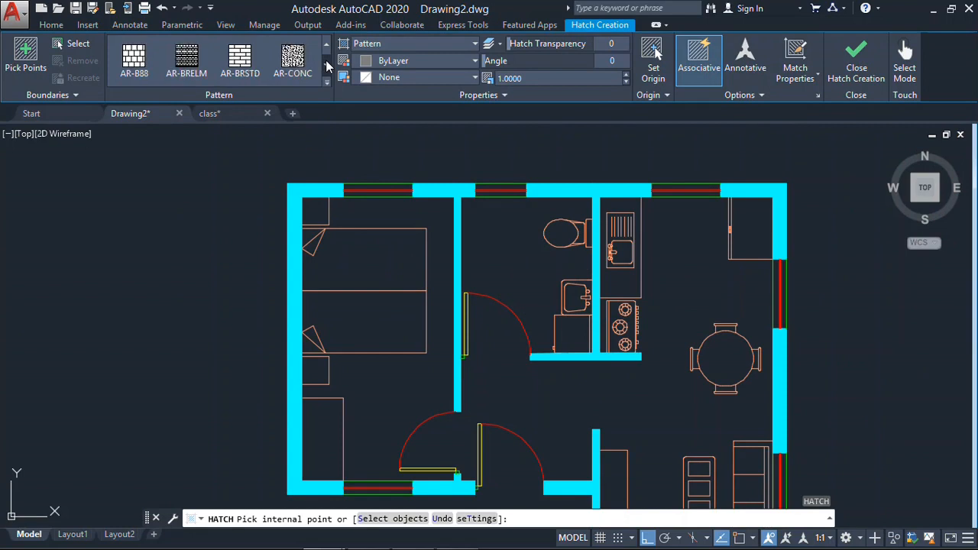
click(327, 46)
click(328, 61)
click(328, 62)
click(134, 58)
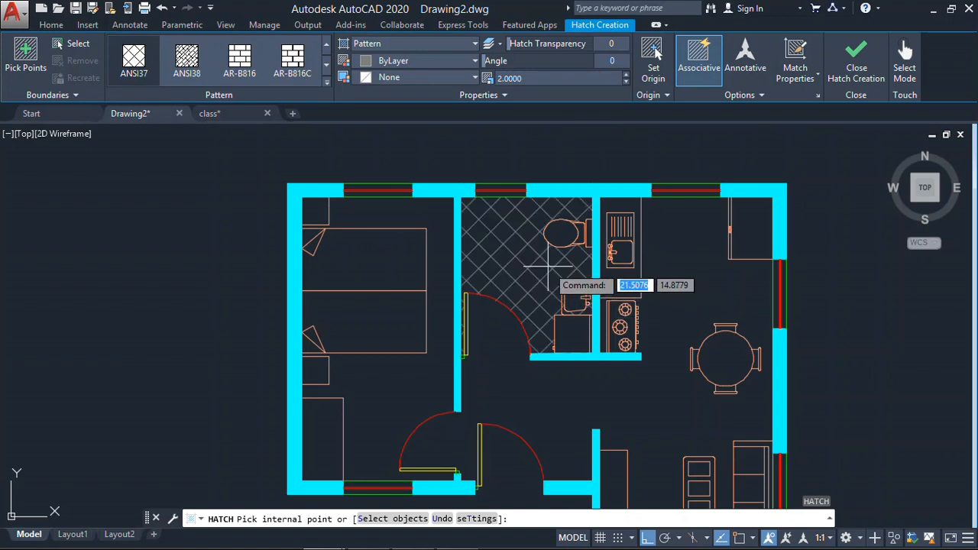
- Try to hatch the bathroom floor and its door-swing area without a line closing the doorway
click(548, 267)
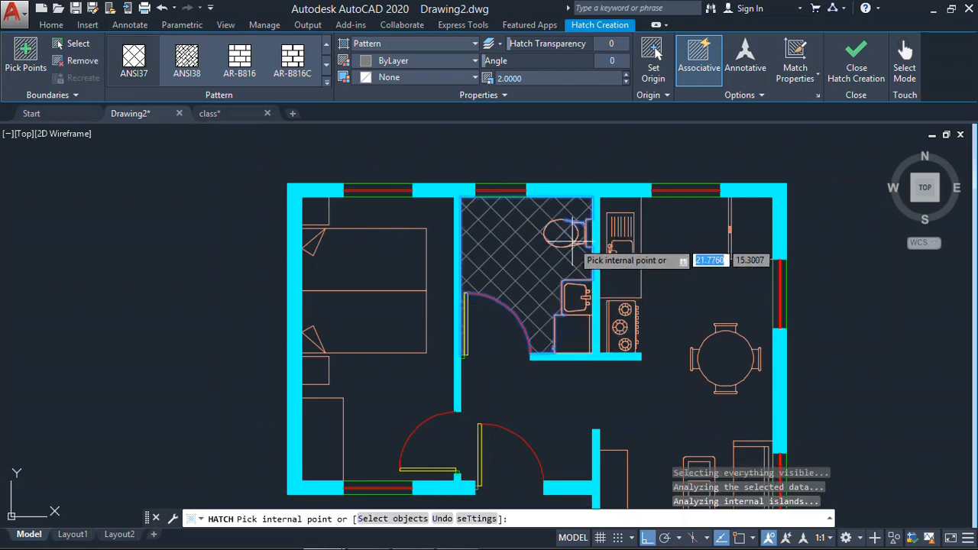
middle_drag(505, 342, 530, 282)
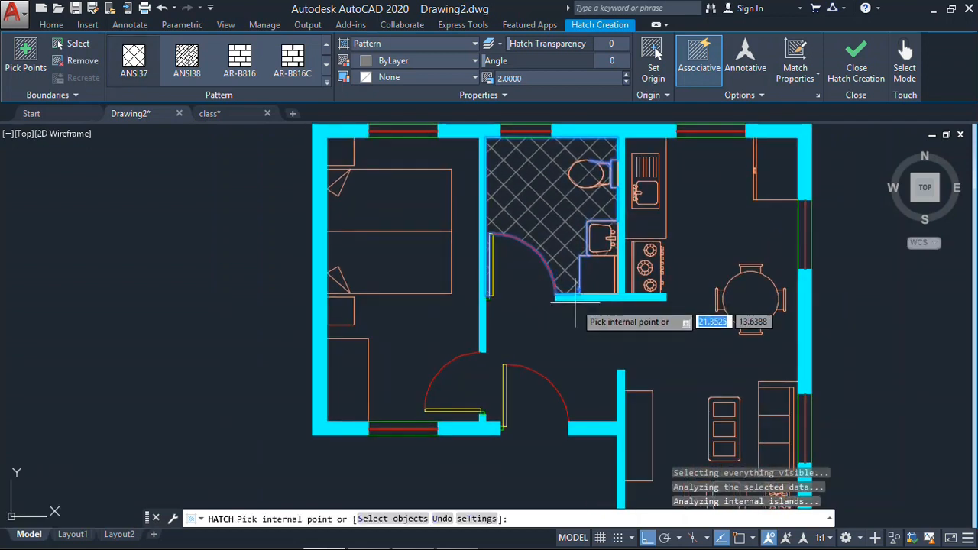
click(516, 281)
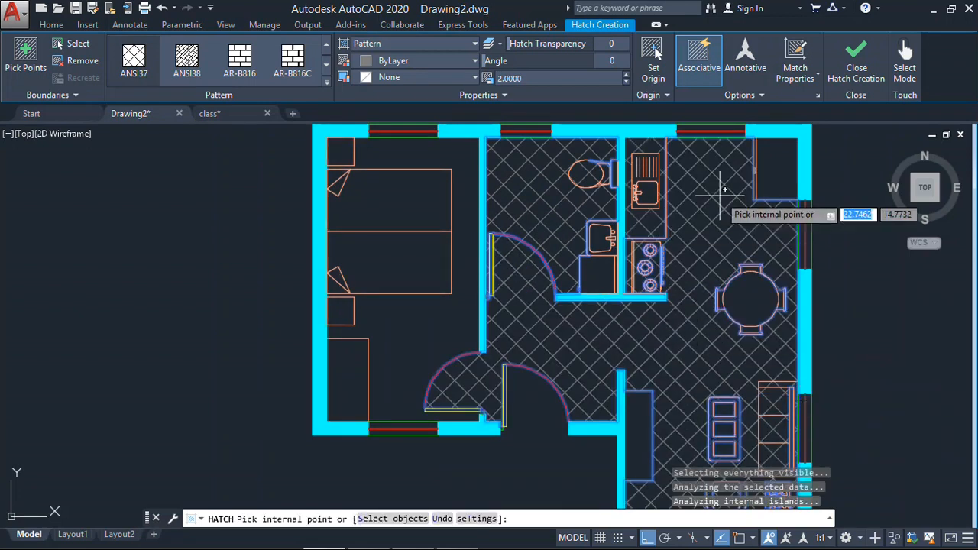
key(ctrl+z)
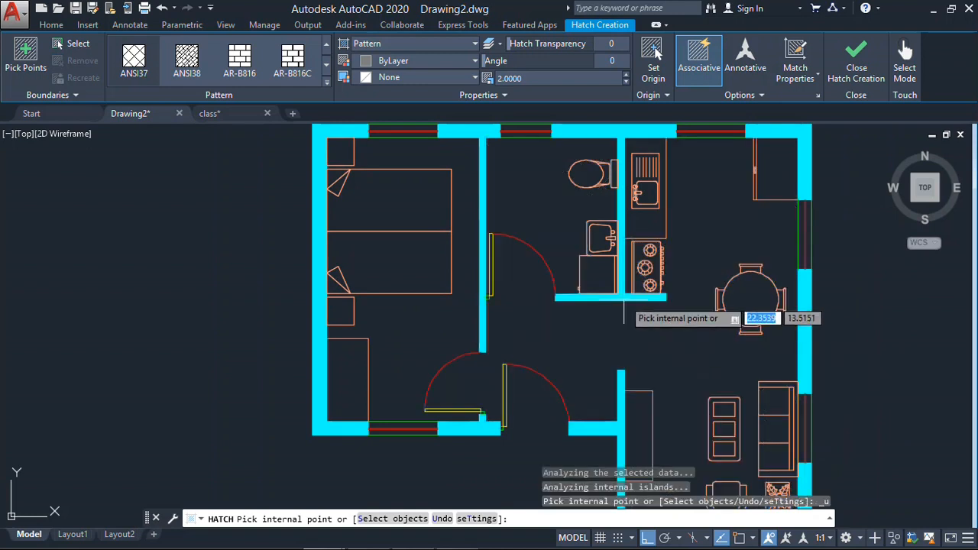
key(Escape)
- Draw a line on the hatch layer across the bathroom doorway, from the lower wall corner to the opposite wall
key(Return)
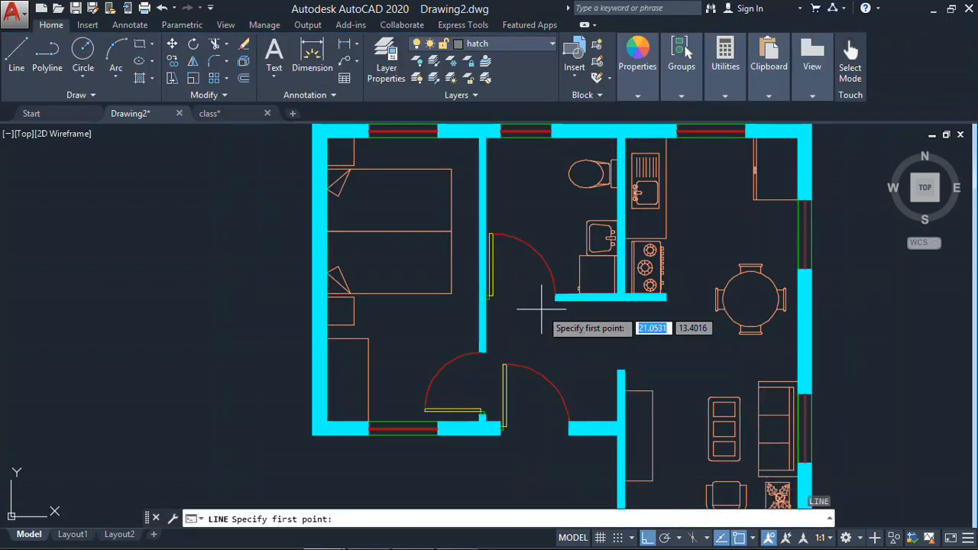
scroll(528, 309, up, 5)
click(520, 298)
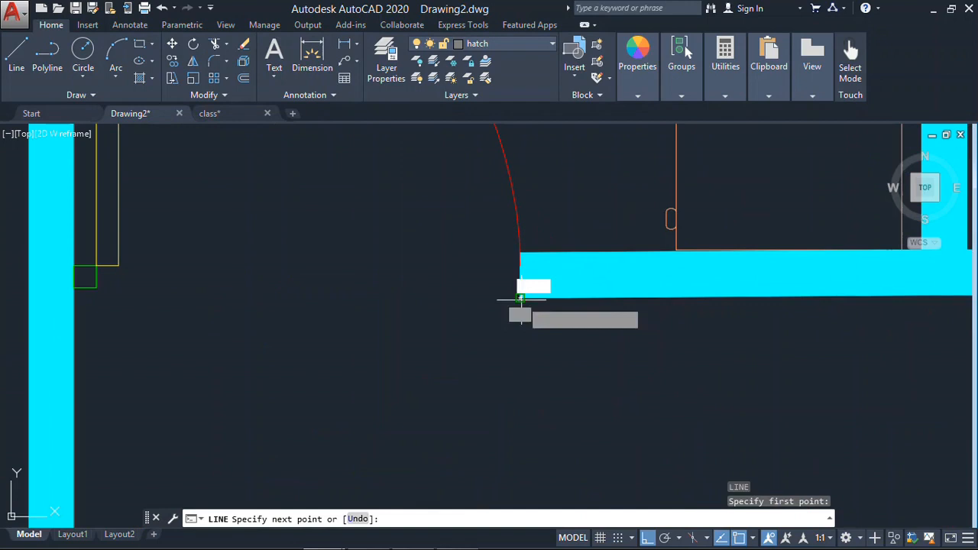
click(71, 298)
key(Escape)
text(m)
key(Return)
click(385, 288)
click(267, 405)
key(Return)
click(71, 298)
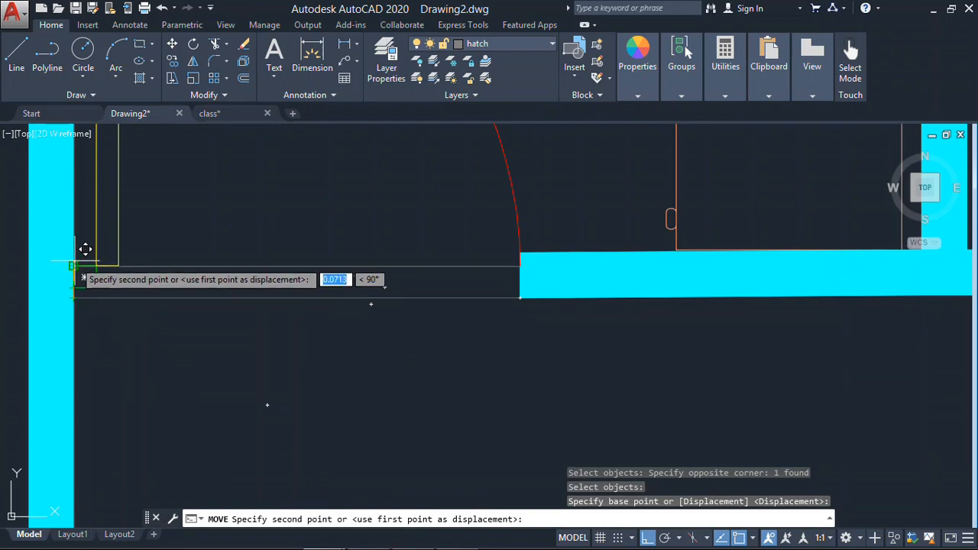
key(Escape)
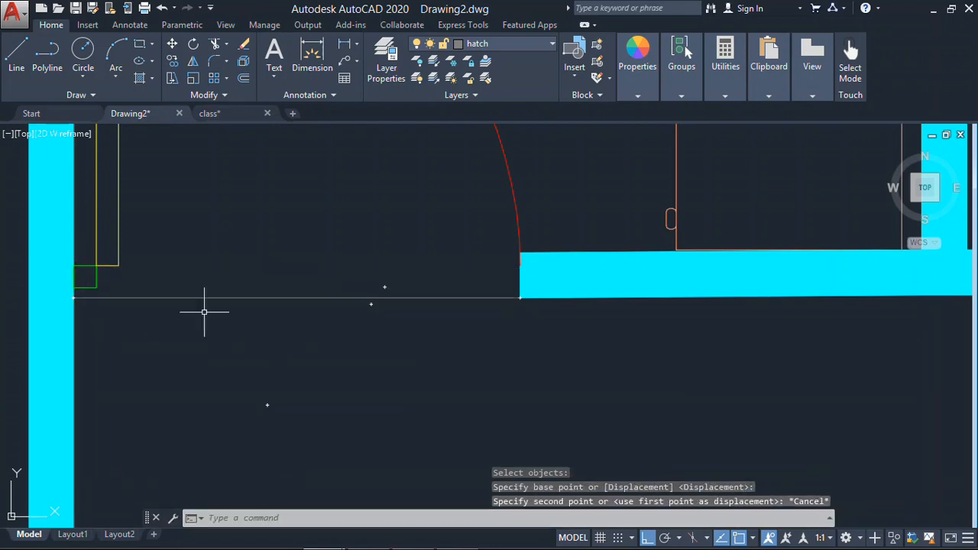
- Hatch the bathroom floor and its door-swing area with the ANSI37 pattern at scale 2
scroll(492, 291, down, 5)
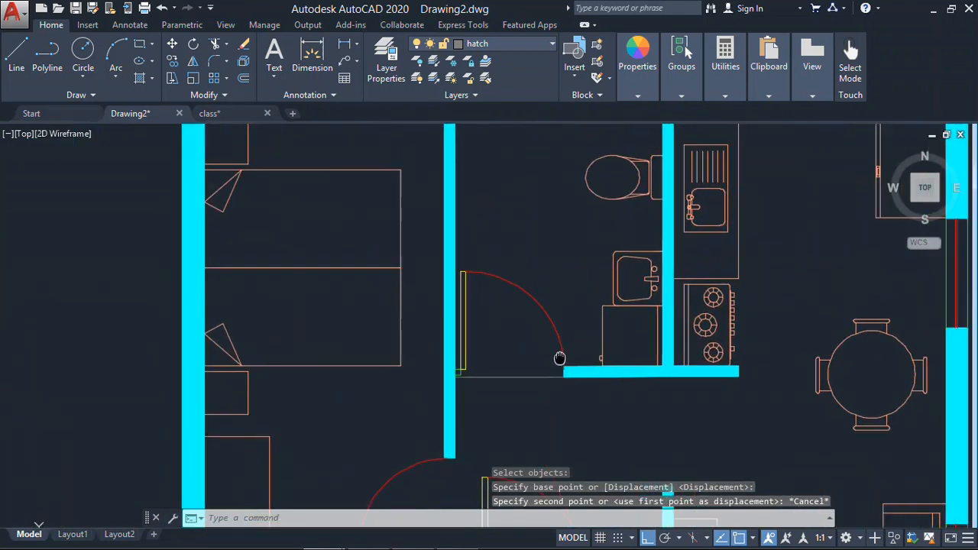
middle_drag(500, 222, 463, 261)
mouse_move(502, 426)
middle_down()
mouse_move(456, 378)
mouse_move(466, 404)
middle_up()
text(h)
key(Return)
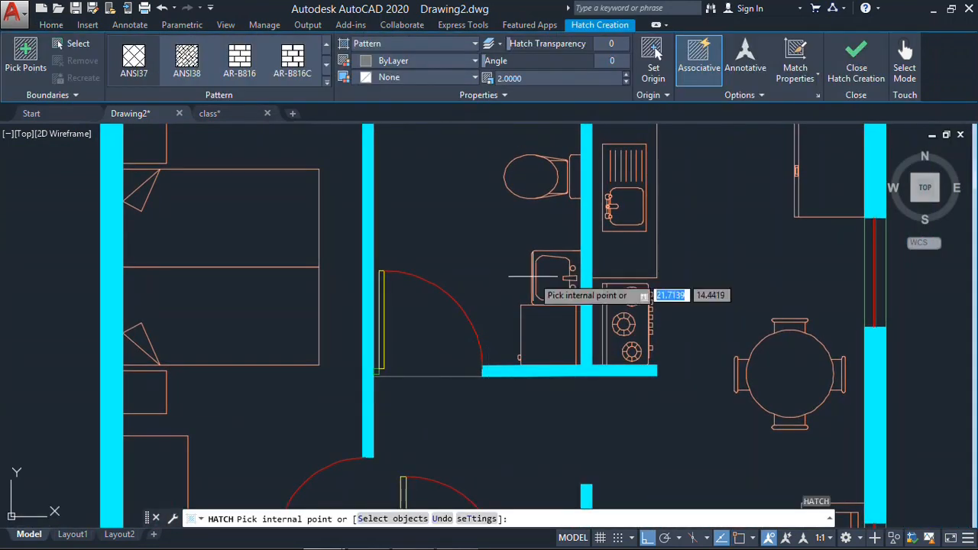
scroll(462, 245, down, 2)
click(448, 227)
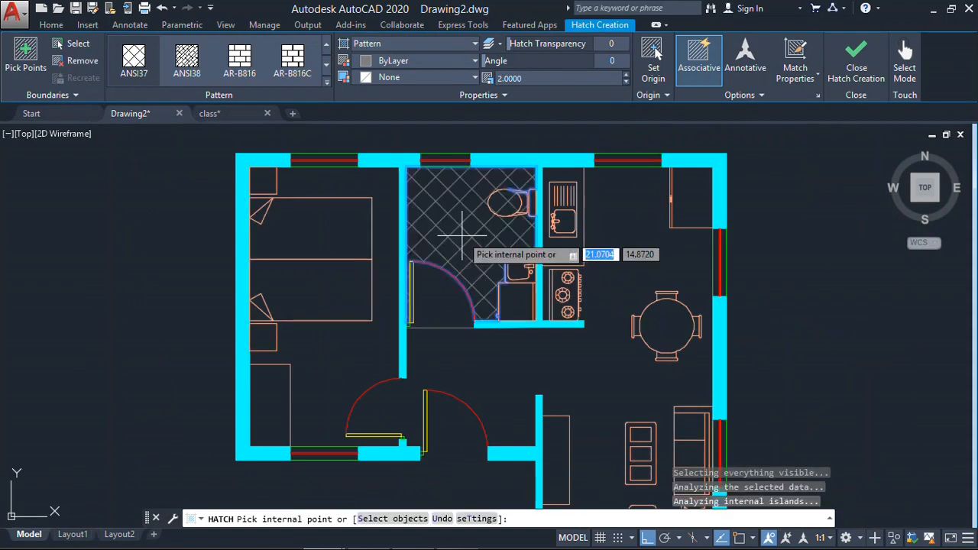
key(Return)
click(496, 228)
click(475, 223)
key(Escape)
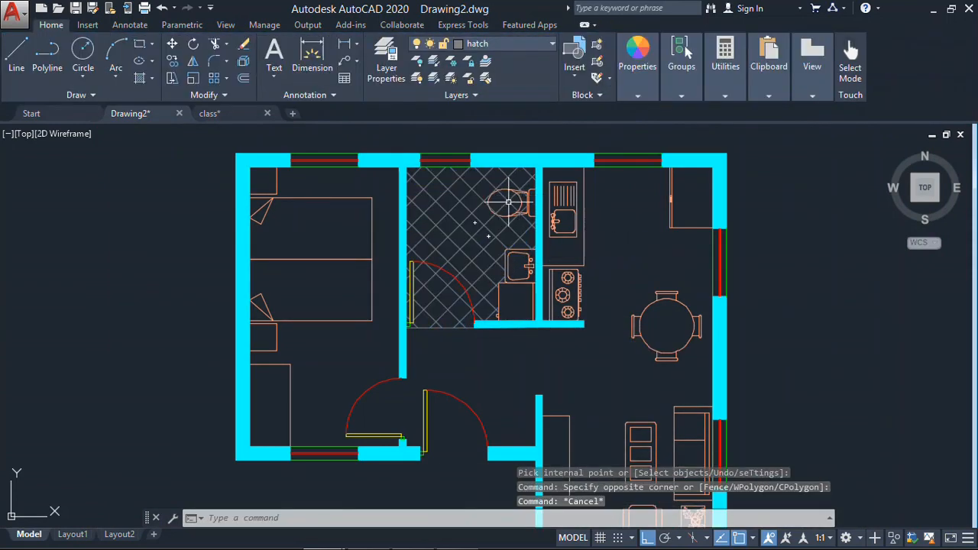
- Delete the hatch from the bathroom floor
scroll(510, 199, up, 6)
middle_drag(511, 199, 508, 238)
click(515, 202)
click(361, 282)
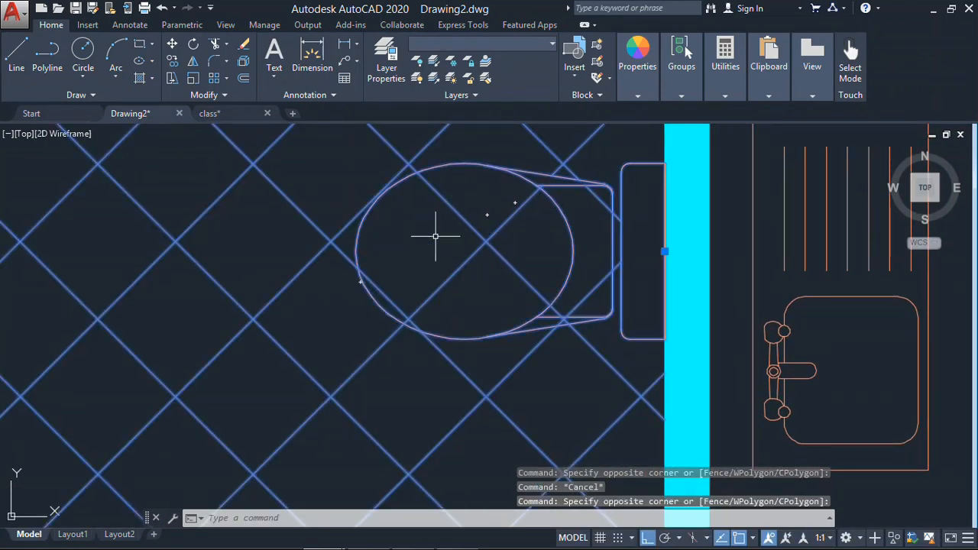
key(Escape)
click(501, 208)
click(449, 280)
key(Delete)
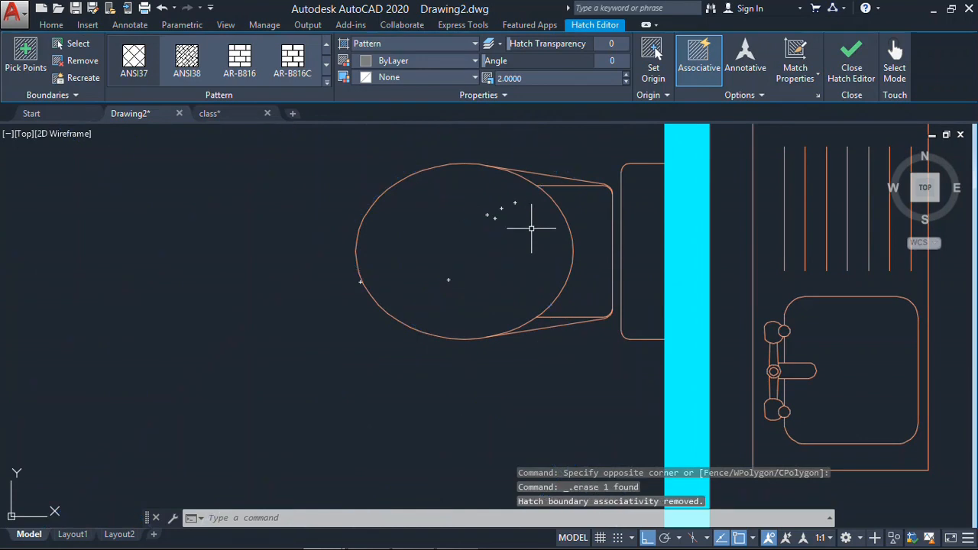
- Try to hatch the bathroom floor at scale 2 from a point beside the toilet and sink, and remove the result
scroll(532, 229, down, 5)
mouse_move(454, 299)
middle_down()
mouse_move(490, 244)
mouse_move(496, 261)
middle_up()
text(h)
key(Return)
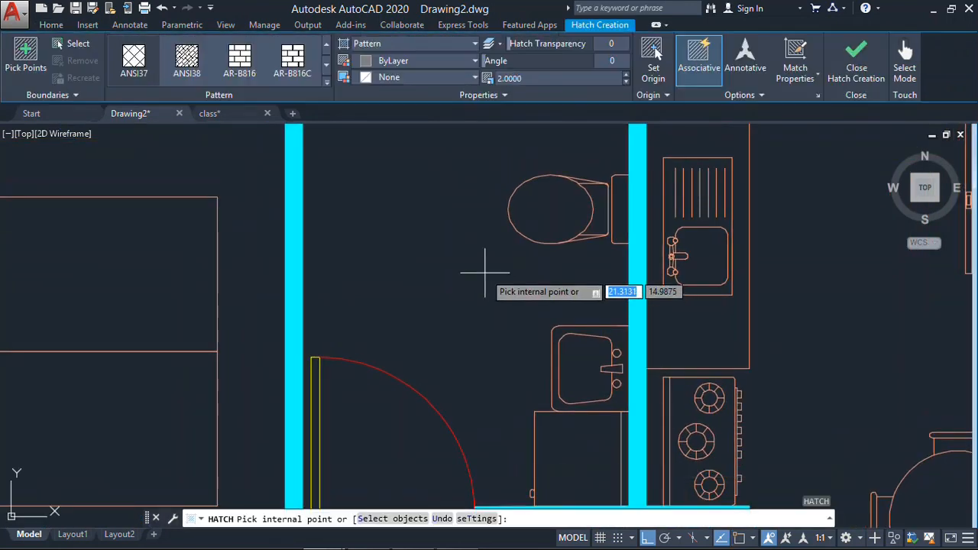
scroll(489, 271, down, 3)
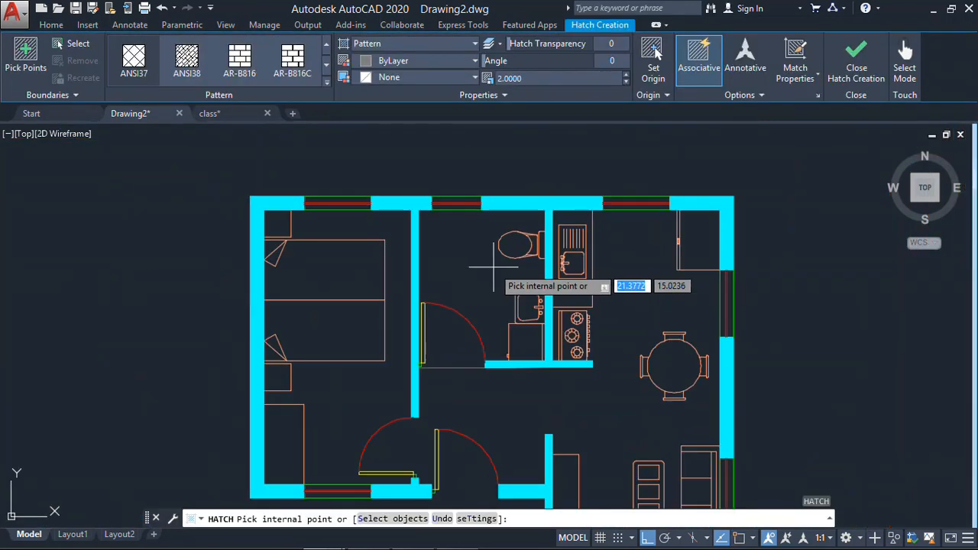
scroll(494, 268, up, 2)
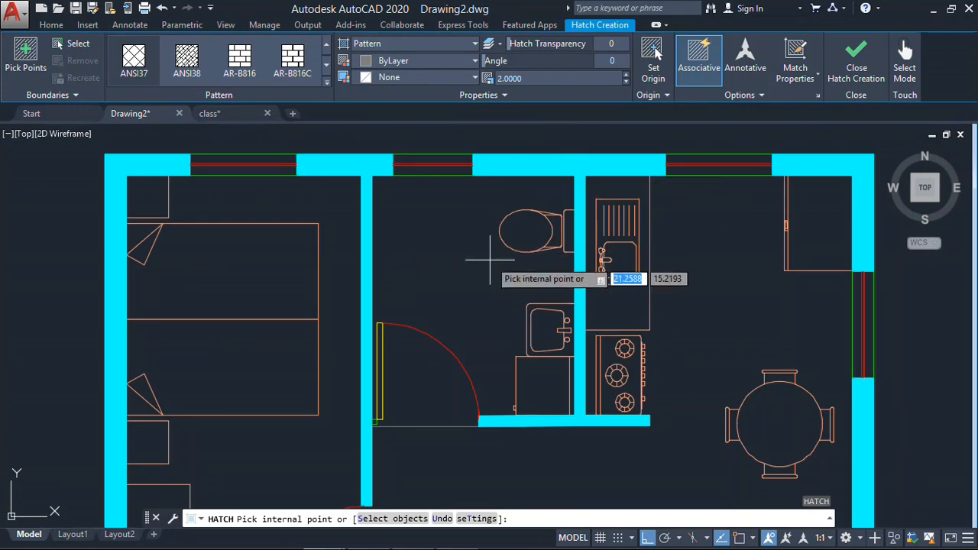
click(506, 280)
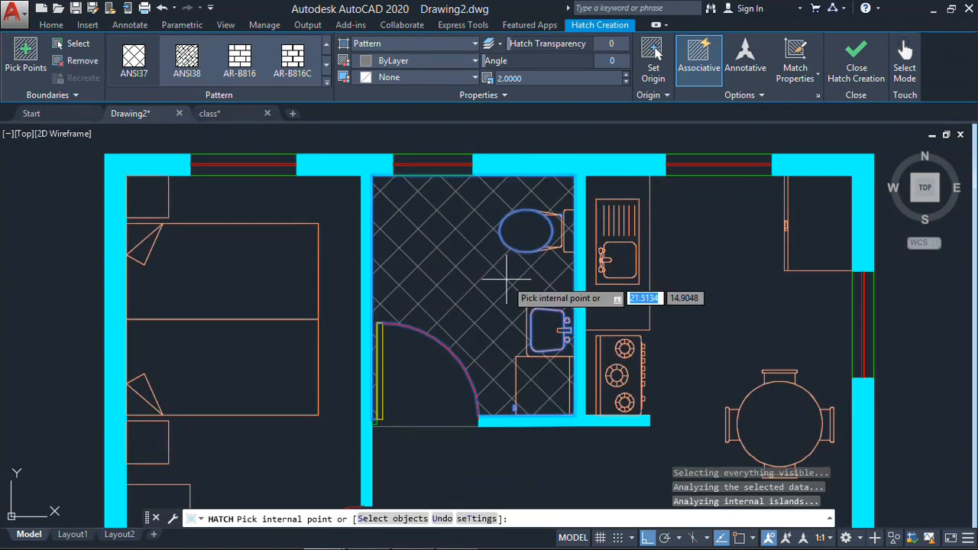
key(Escape)
click(560, 376)
click(522, 403)
key(Delete)
- Hatch the bathroom floor and its door-swing area at scale 2, leaving out the toilet, sink and washing machine
text(h)
key(Return)
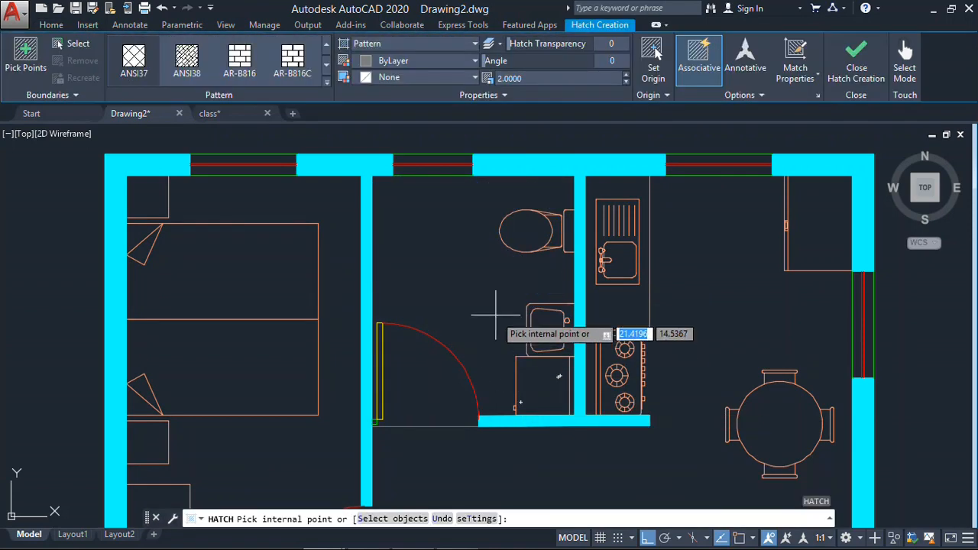
click(491, 324)
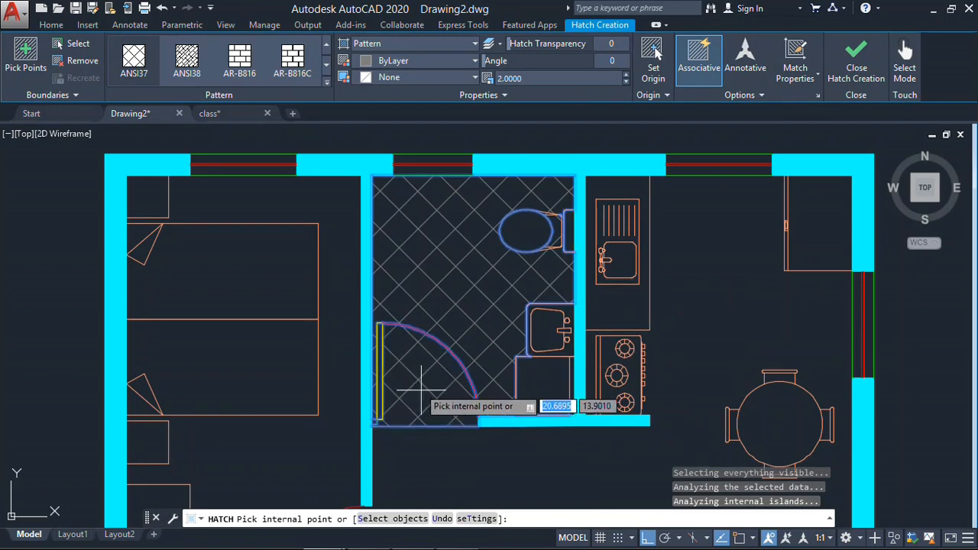
key(Return)
middle_drag(573, 338, 572, 279)
middle_drag(510, 291, 481, 341)
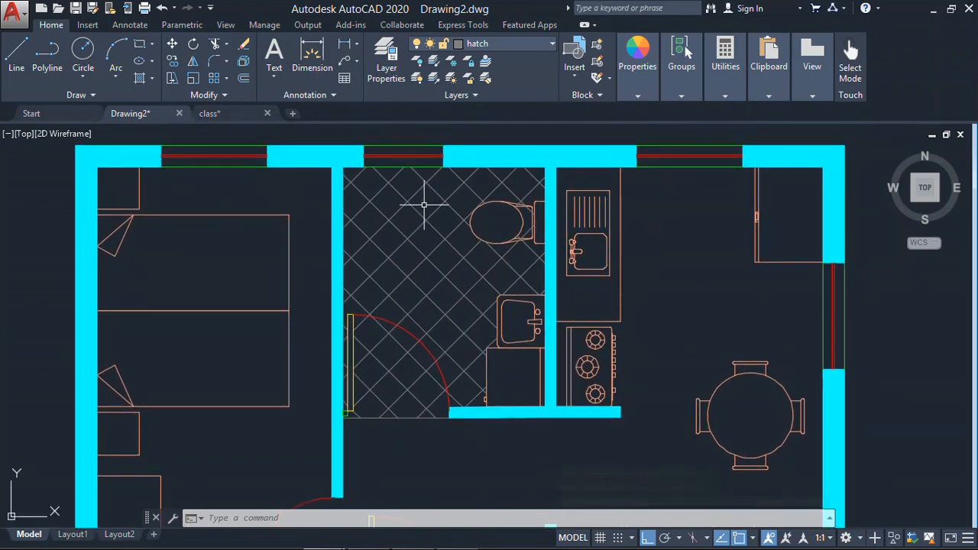
- Compare the whole plan with the reference image House-Plan-with-One-Bedroom-Gable-Roof-06.jpg, examining the porch area
mouse_move(474, 217)
middle_down()
mouse_move(479, 229)
mouse_move(466, 137)
middle_up()
scroll(498, 196, down, 6)
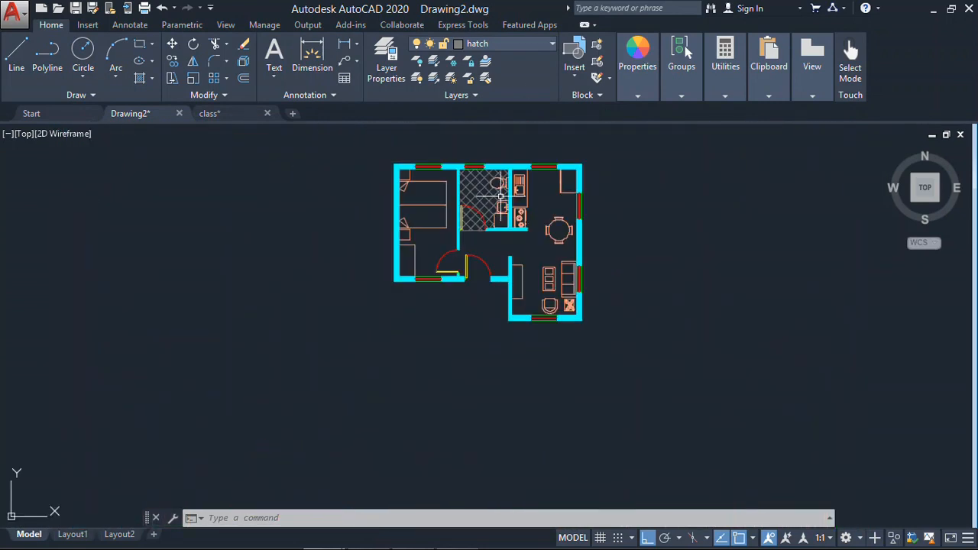
middle_drag(506, 216, 494, 261)
scroll(477, 236, up, 6)
scroll(474, 241, down, 4)
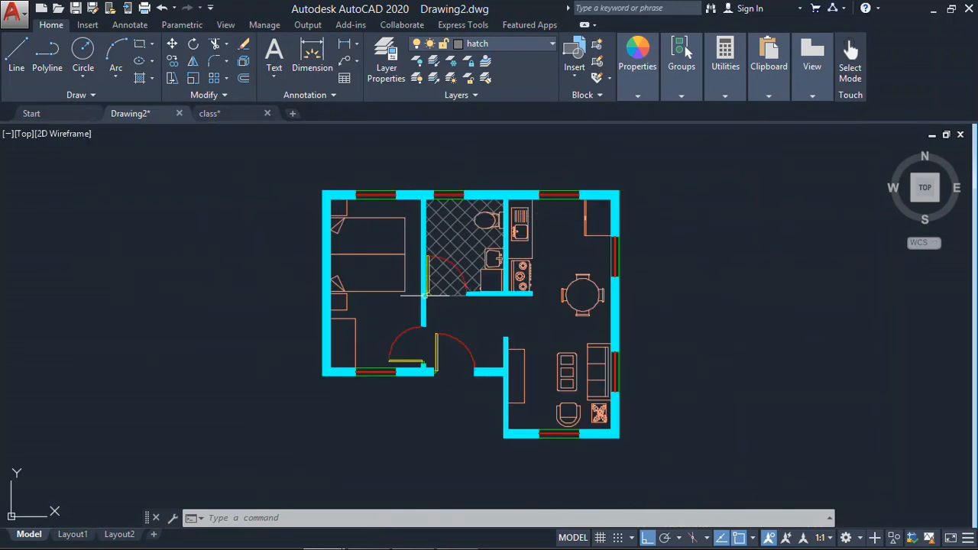
middle_drag(518, 337, 525, 313)
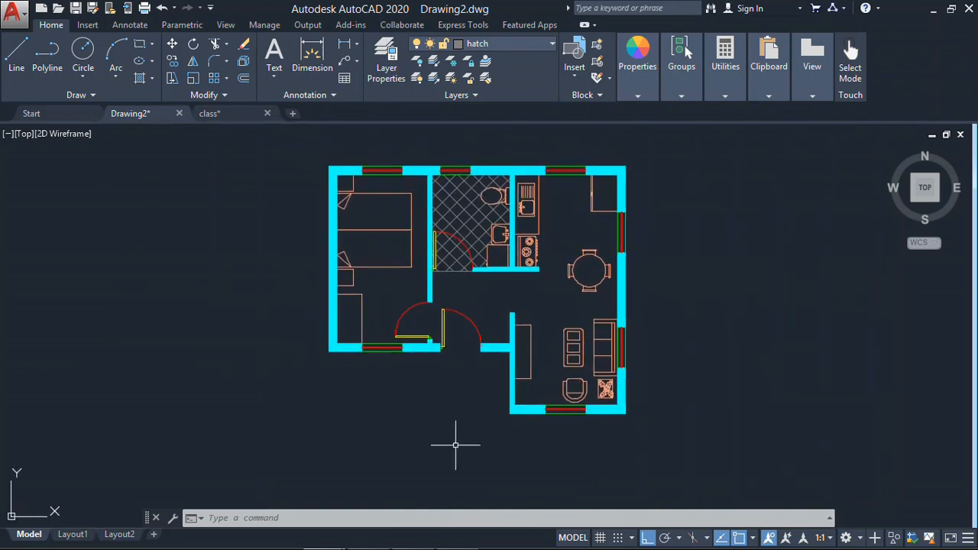
mouse_move(343, 546)
click(370, 536)
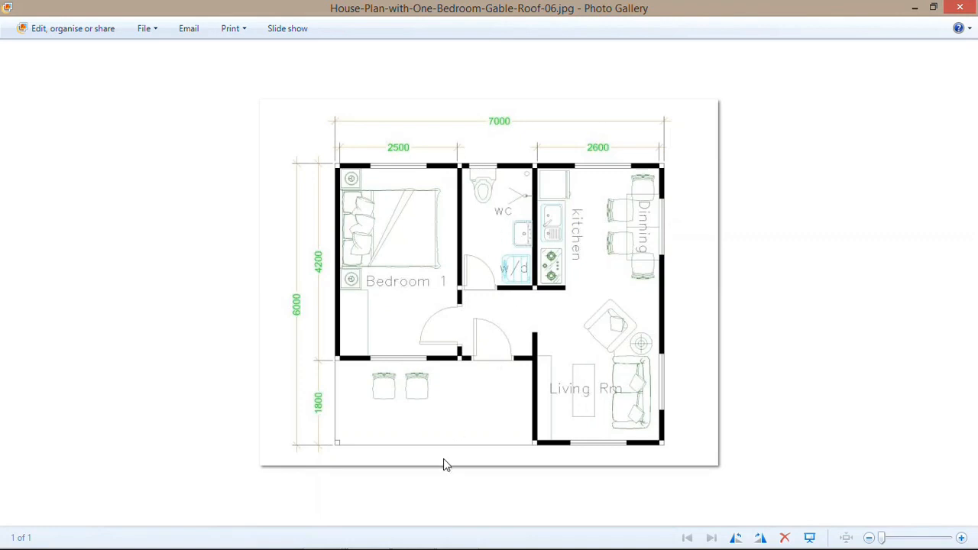
click(369, 535)
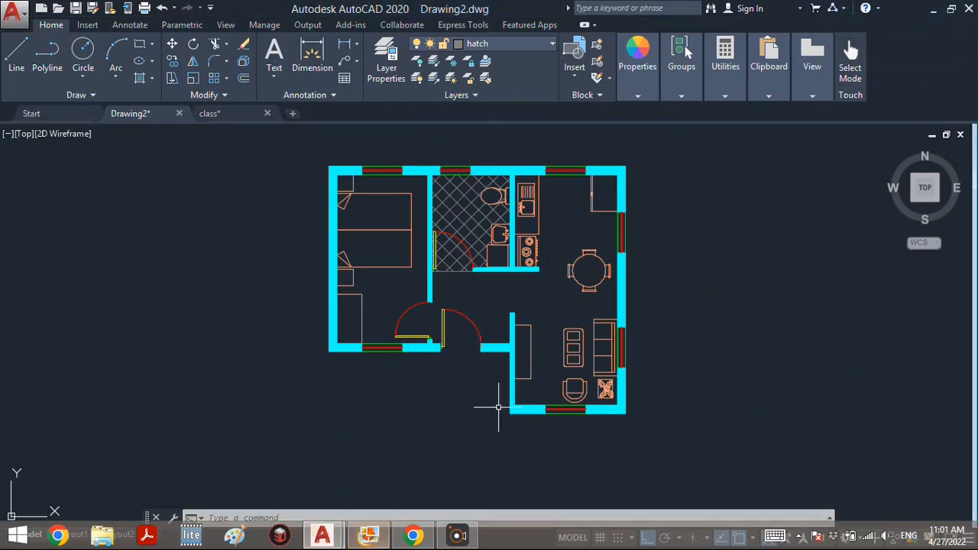
middle_drag(516, 388, 532, 360)
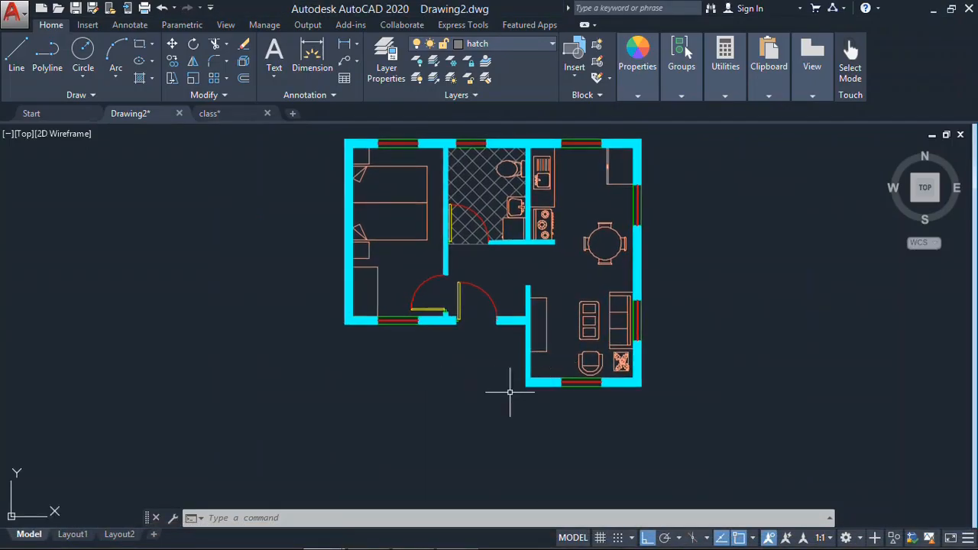
- Create a new layer named porch and set its color to green
click(387, 52)
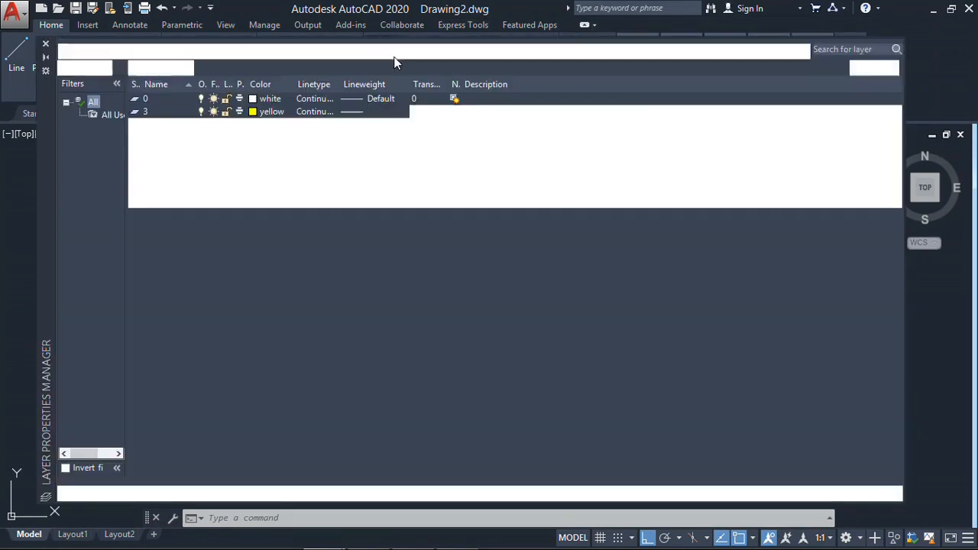
click(141, 69)
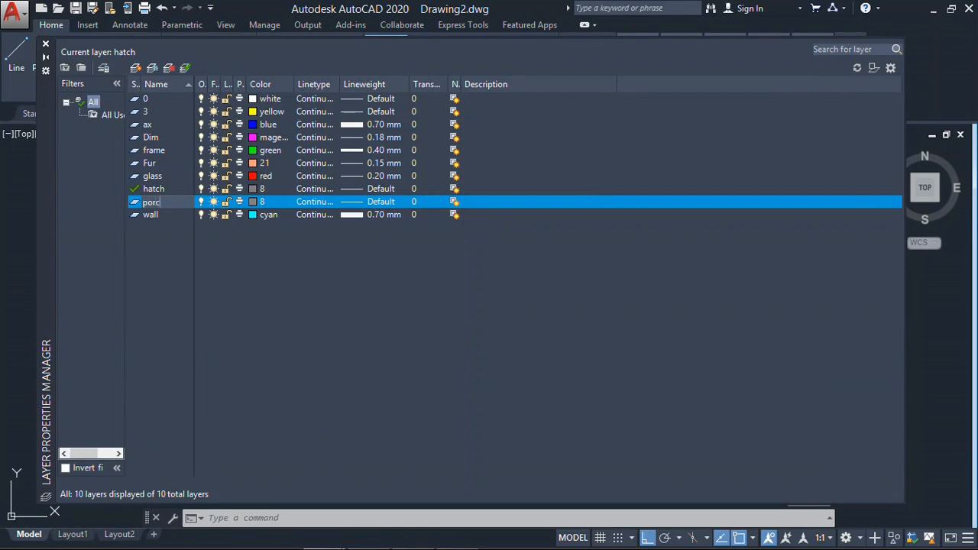
click(254, 201)
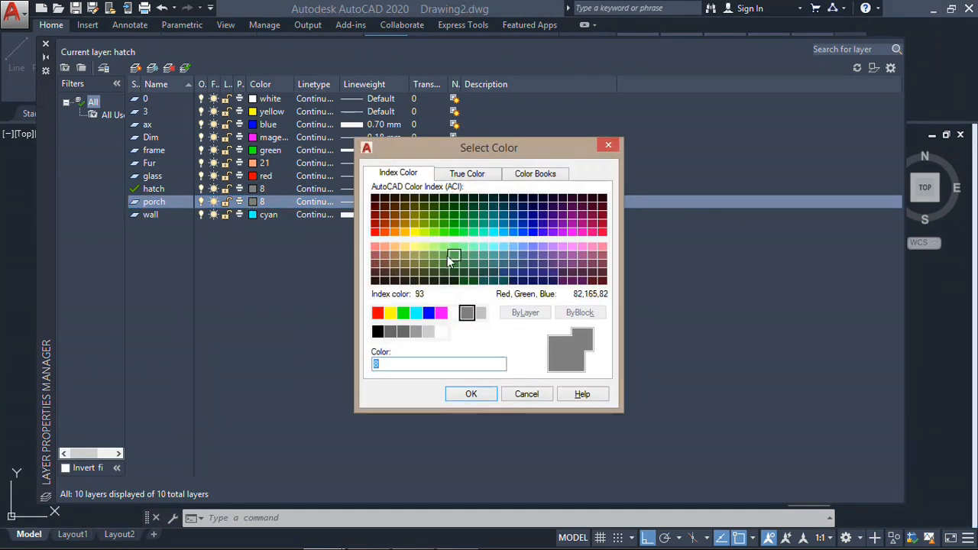
click(401, 316)
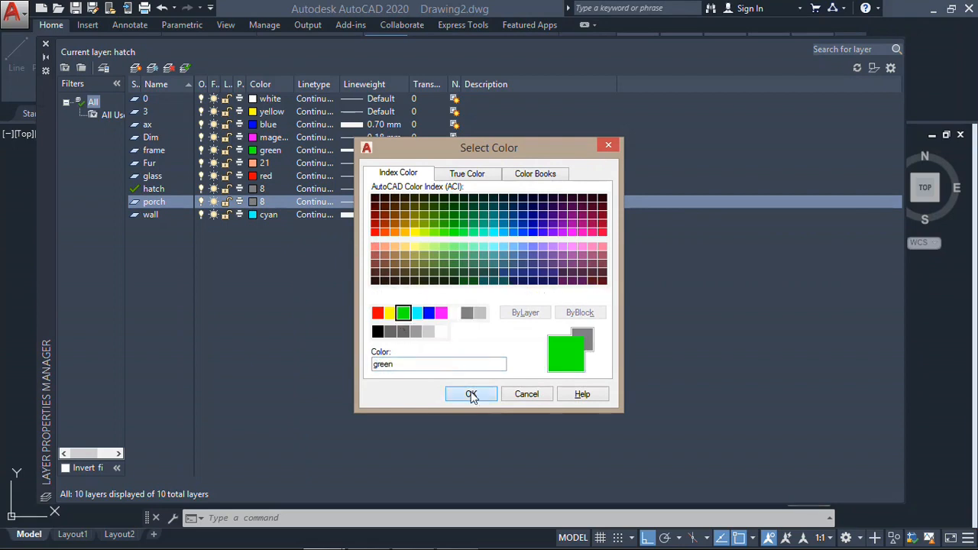
click(472, 395)
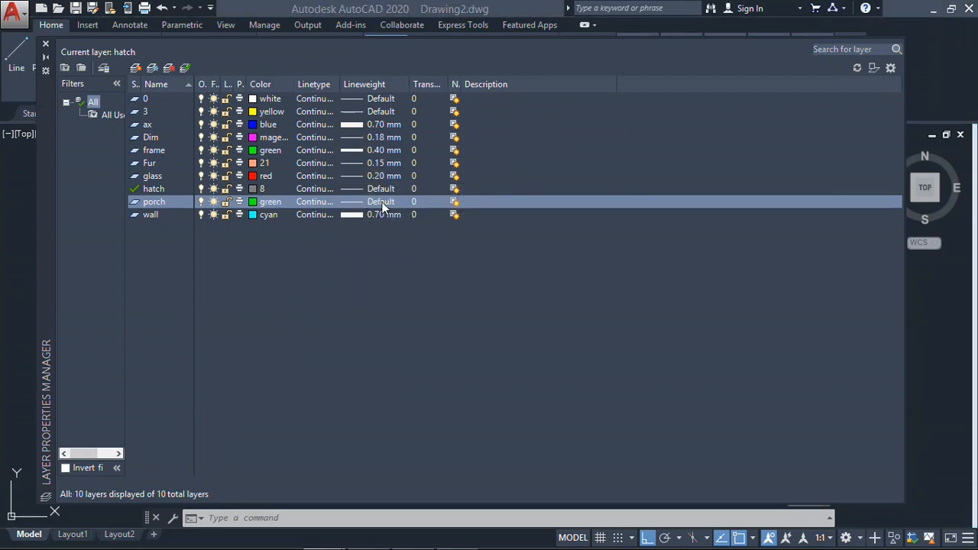
- Set the porch layer's lineweight to 0.40 mm and make it the current layer
click(381, 201)
scroll(567, 264, down, 3)
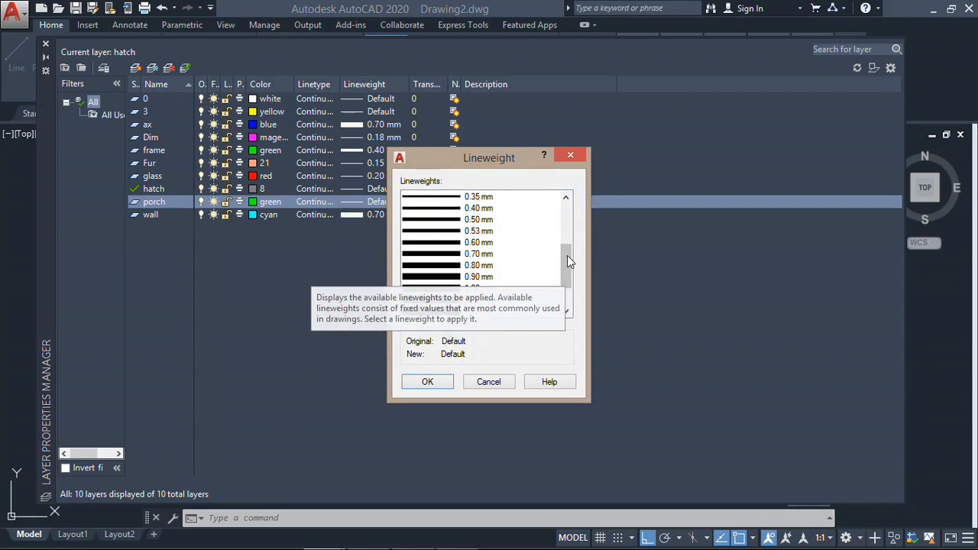
click(432, 220)
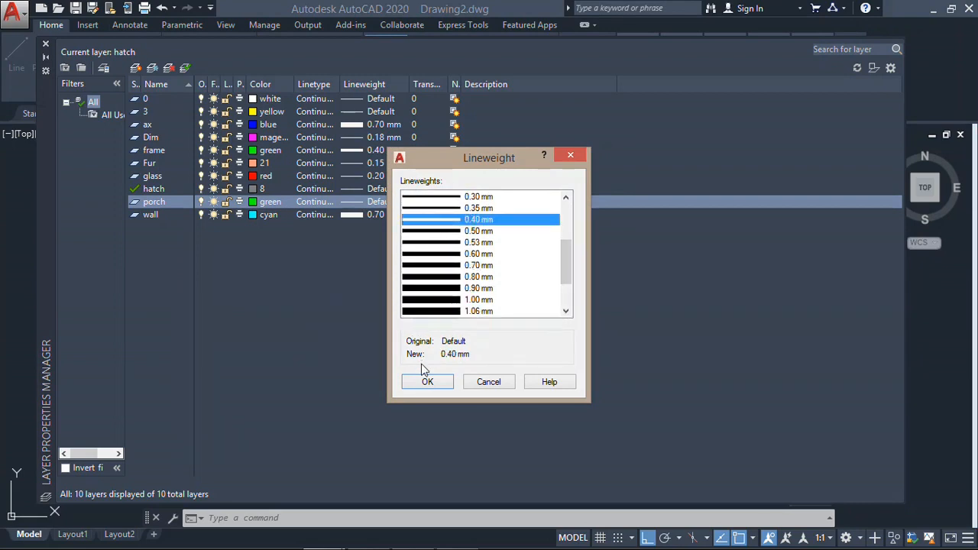
click(427, 381)
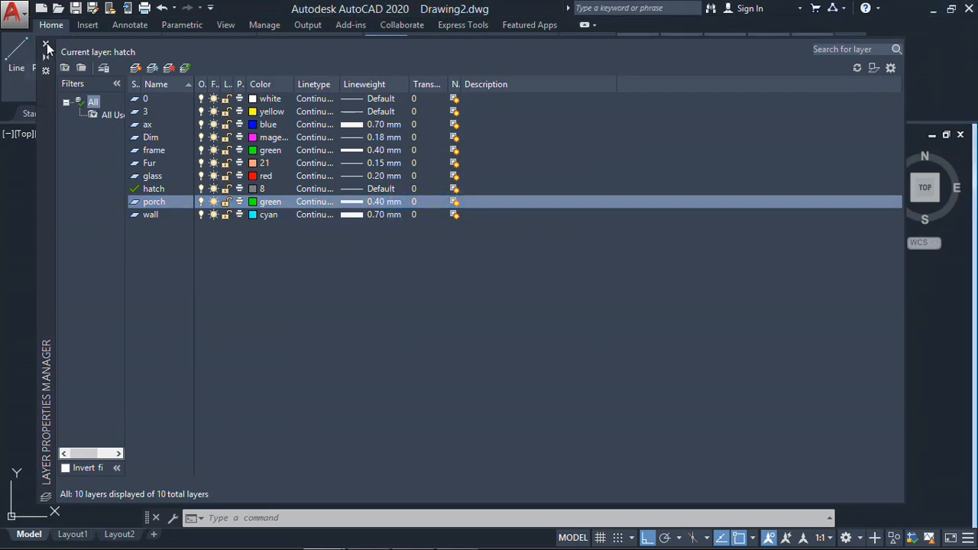
click(46, 43)
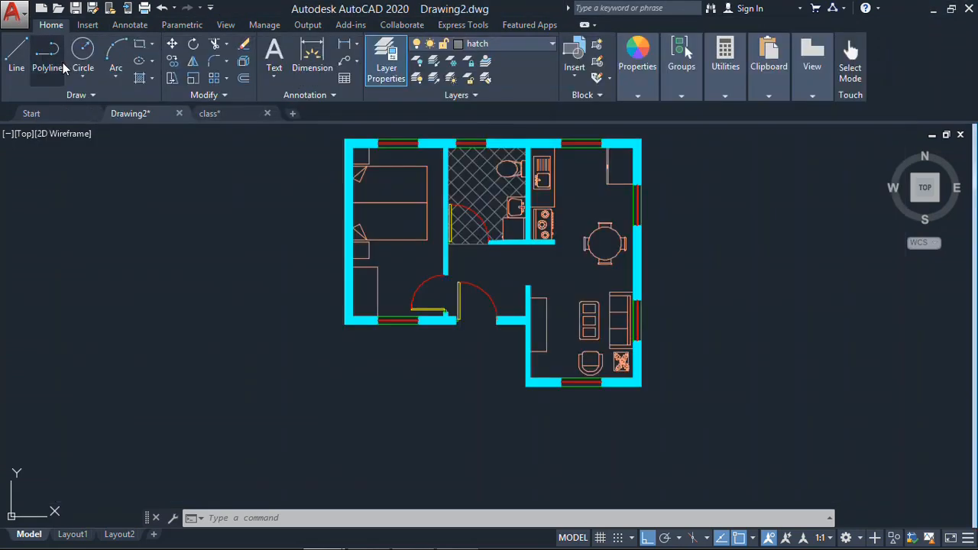
click(500, 46)
click(484, 200)
- Draw a vertical line down from the bedroom's lower outer corner and a horizontal line crossing it from the living room's lower outer corner
middle_drag(400, 349, 403, 303)
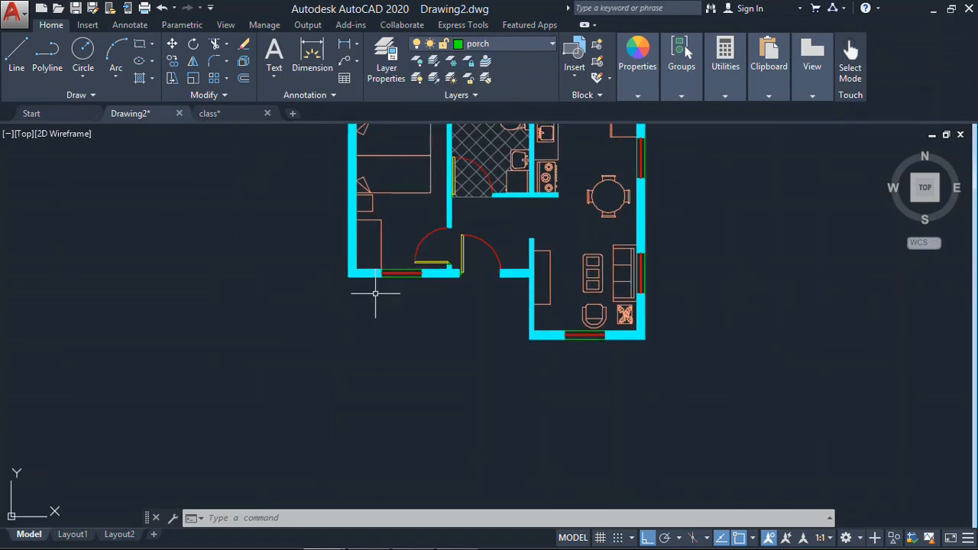
scroll(376, 292, up, 2)
text(l)
key(Return)
click(330, 267)
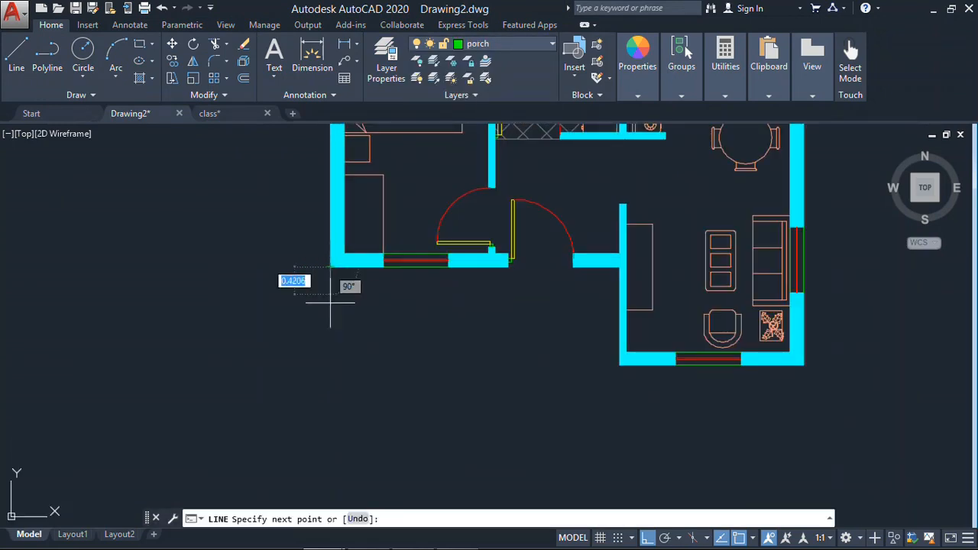
middle_drag(330, 304, 333, 231)
click(330, 443)
key(Return)
key(Return)
click(620, 293)
click(128, 293)
- Fillet the two crossing porch lines into a closed outer corner
key(Return)
text(f)
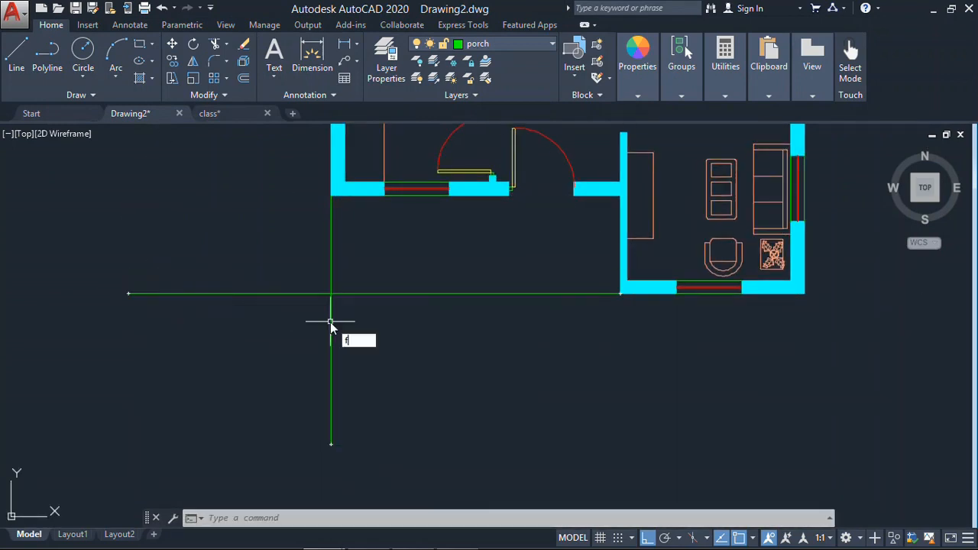
key(Return)
key(Escape)
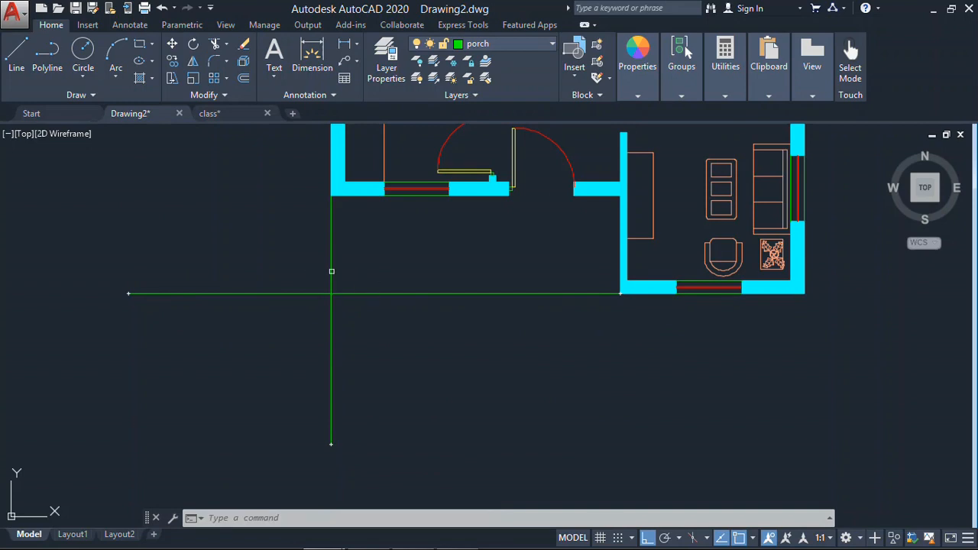
key(Return)
click(331, 271)
click(340, 294)
scroll(469, 284, down, 5)
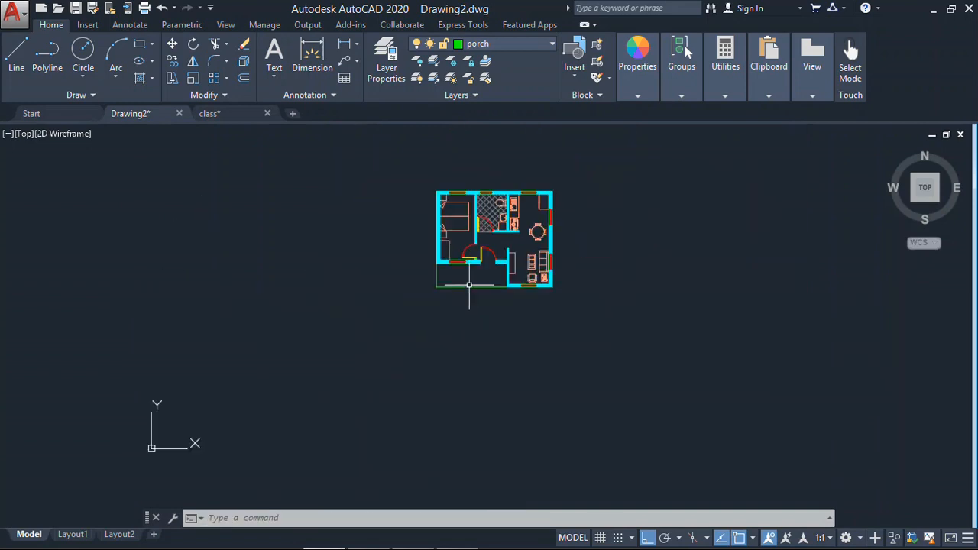
scroll(458, 305, up, 5)
- Find armchair 15 in the furniture sheets of class.dwg and copy it to the clipboard
click(210, 113)
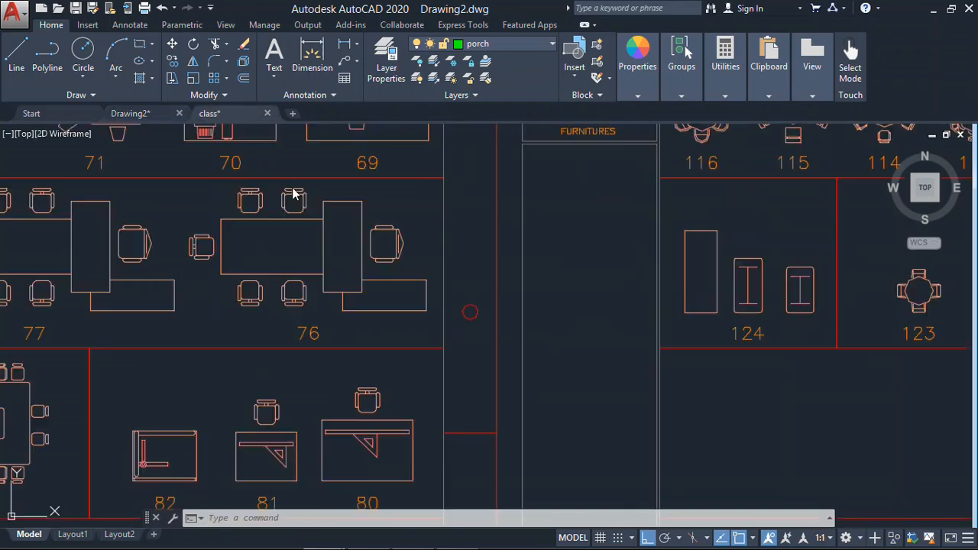
scroll(485, 351, down, 4)
middle_drag(483, 375, 433, 403)
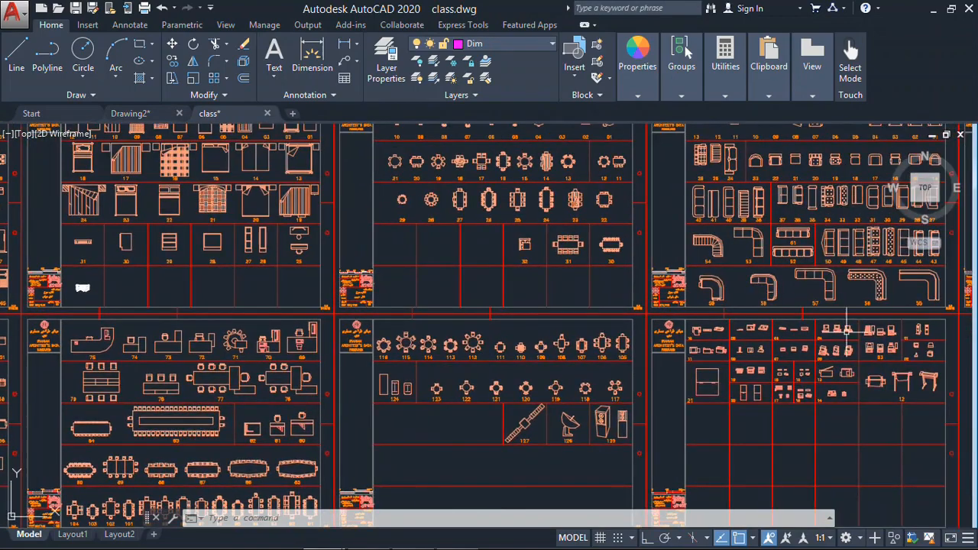
middle_drag(850, 332, 357, 345)
middle_drag(914, 288, 289, 292)
middle_drag(735, 260, 772, 236)
middle_drag(57, 234, 381, 231)
drag(381, 231, 686, 310)
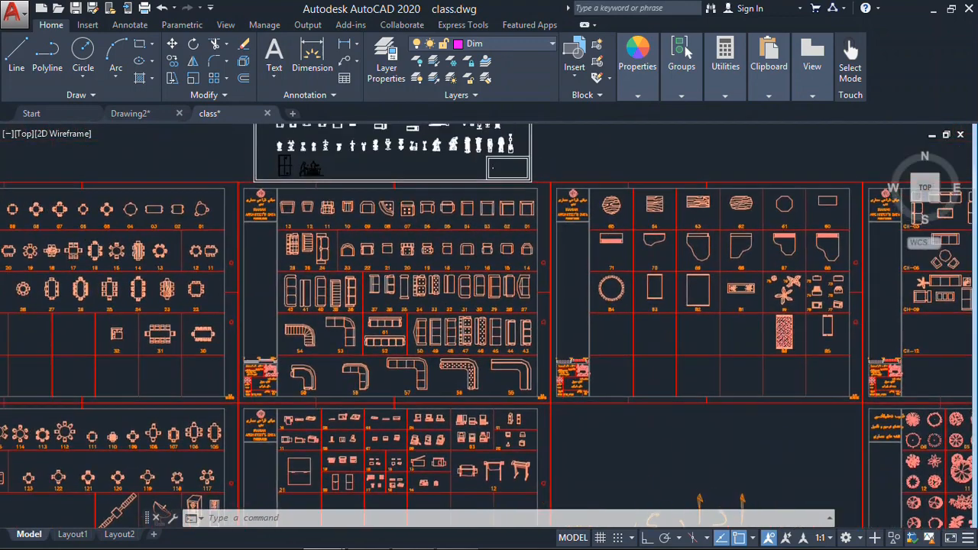
scroll(410, 213, up, 5)
mouse_move(511, 310)
middle_down()
mouse_move(688, 271)
mouse_move(411, 236)
middle_up()
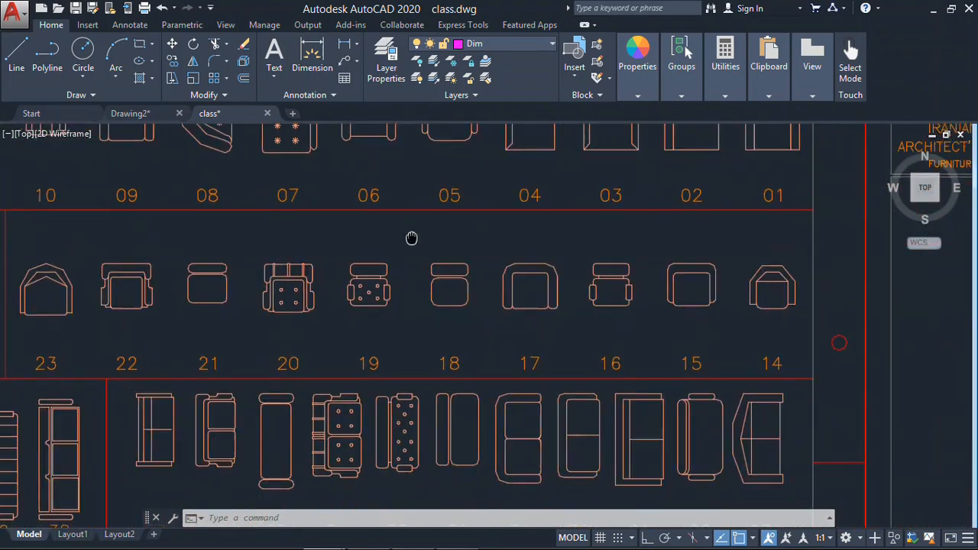
click(692, 252)
key(ctrl+c)
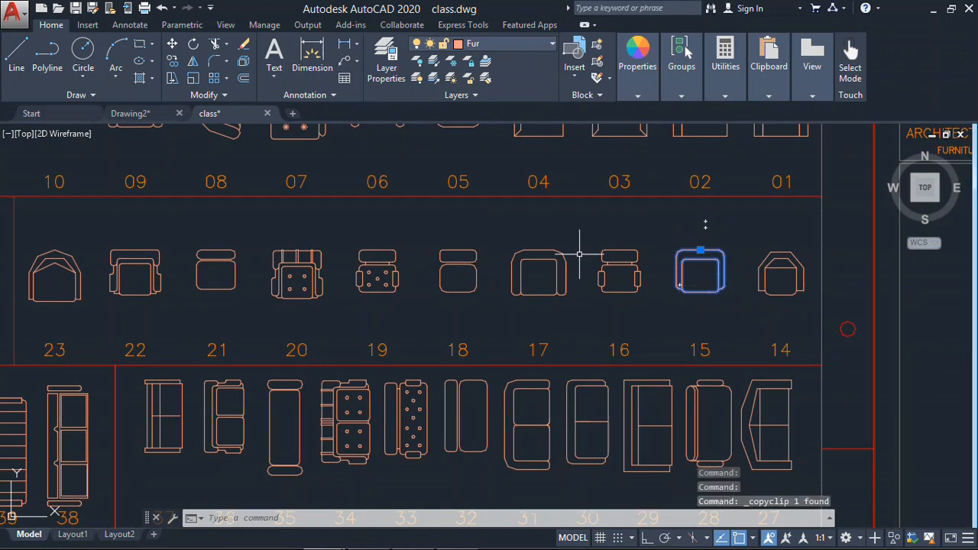
- Paste the copied armchair into Drawing2.dwg in the empty space beside the porch
click(141, 122)
click(142, 274)
key(ctrl+v)
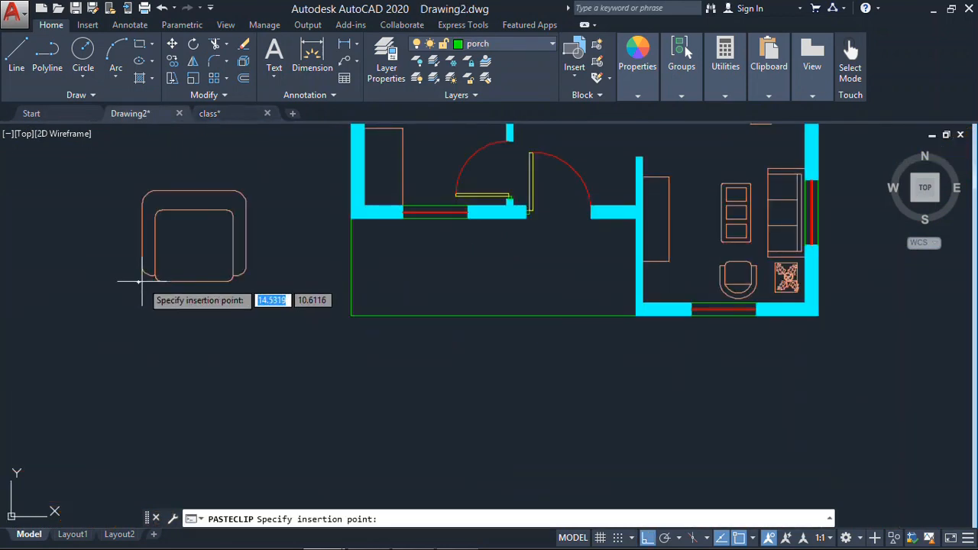
click(137, 305)
key(Escape)
- Scale the pasted armchair by a factor of 0.5 about a point near its centre
text(s)
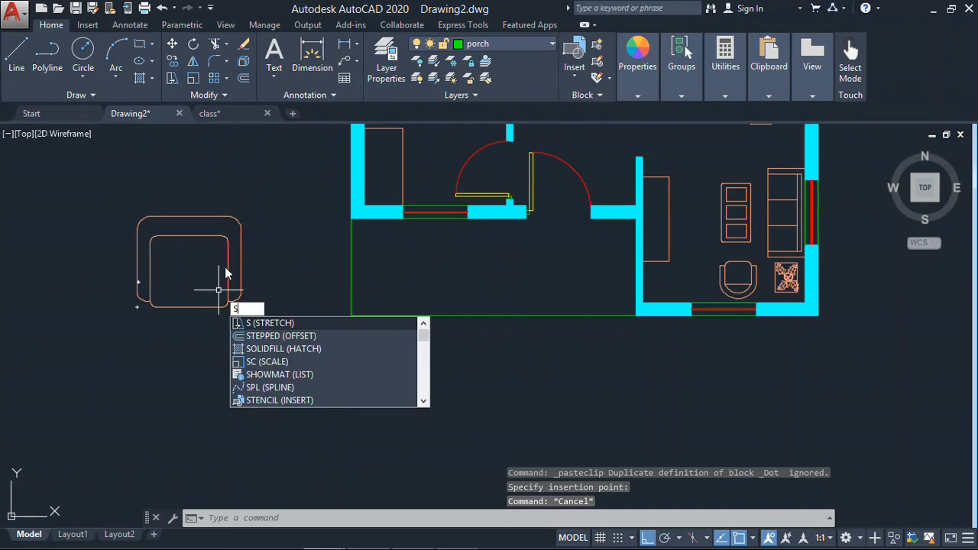
text(c)
key(Return)
click(268, 207)
click(186, 273)
key(Return)
click(198, 266)
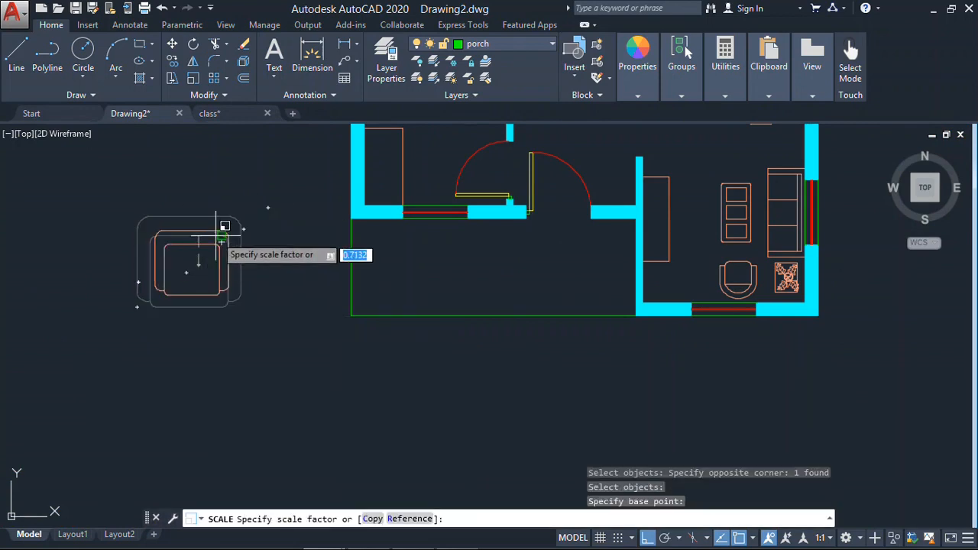
text(.5)
key(Return)
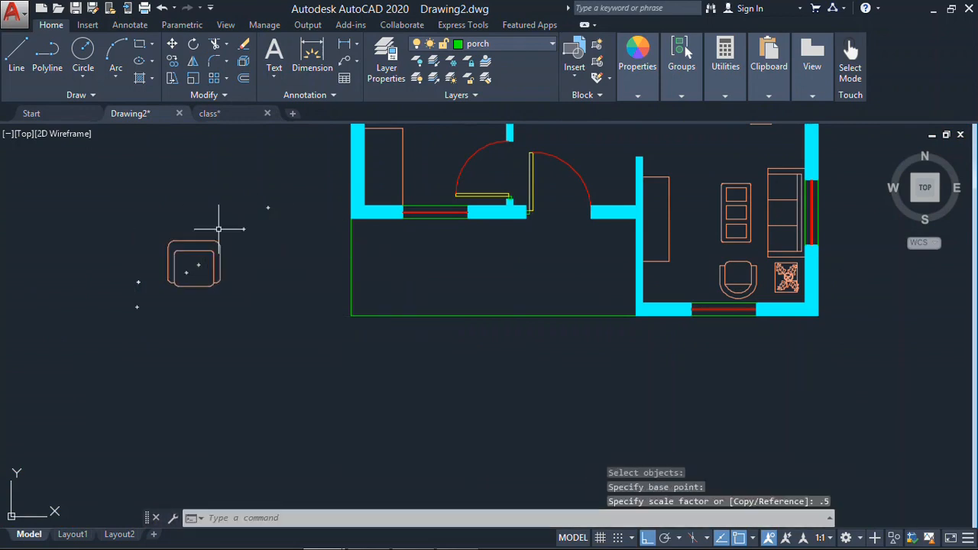
- Move the armchair horizontally into the porch, just below the bedroom window
text(m)
key(Return)
click(223, 222)
click(160, 304)
key(Return)
click(194, 241)
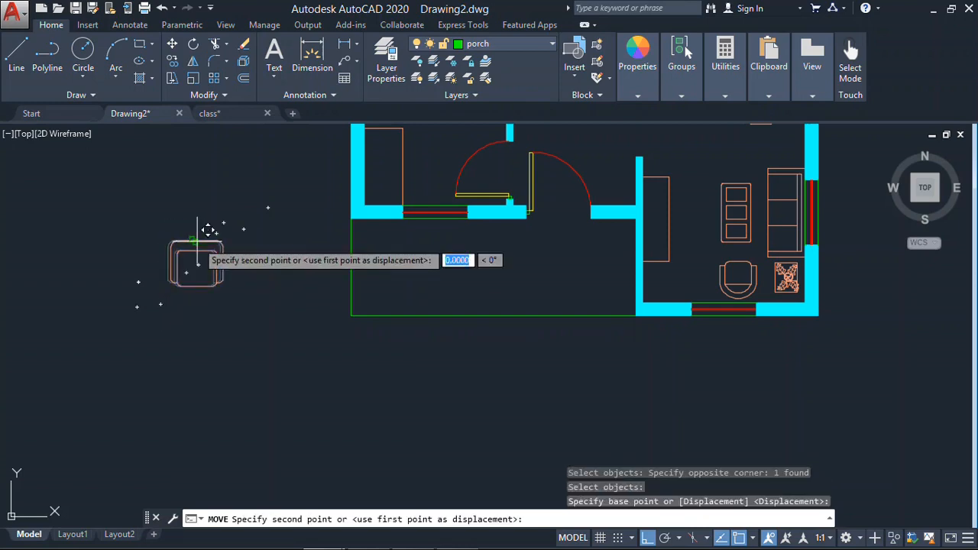
click(400, 241)
key(Escape)
- Copy the porch armchair horizontally by a distance of 1 toward the living room, leaving two chairs side by side
text(co)
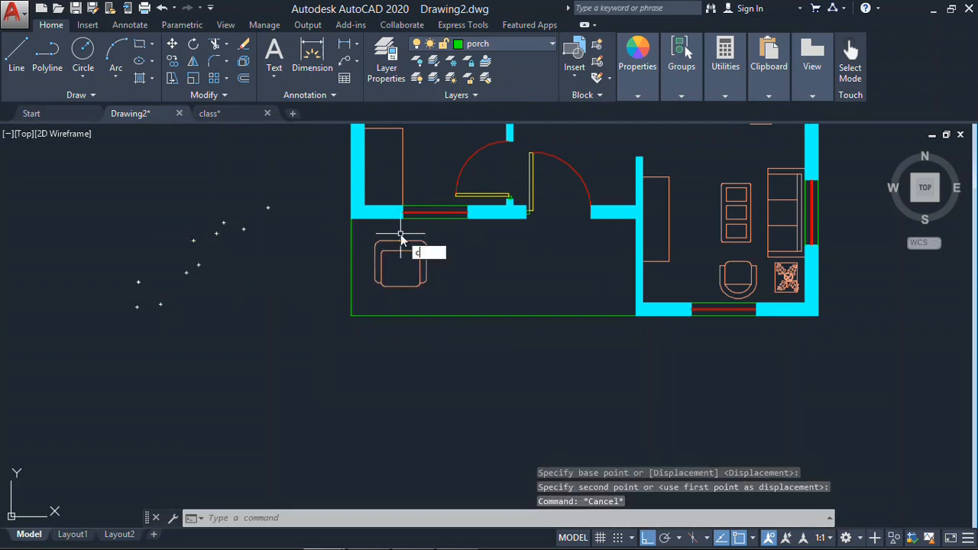
key(Return)
click(457, 245)
click(409, 279)
key(Return)
click(468, 276)
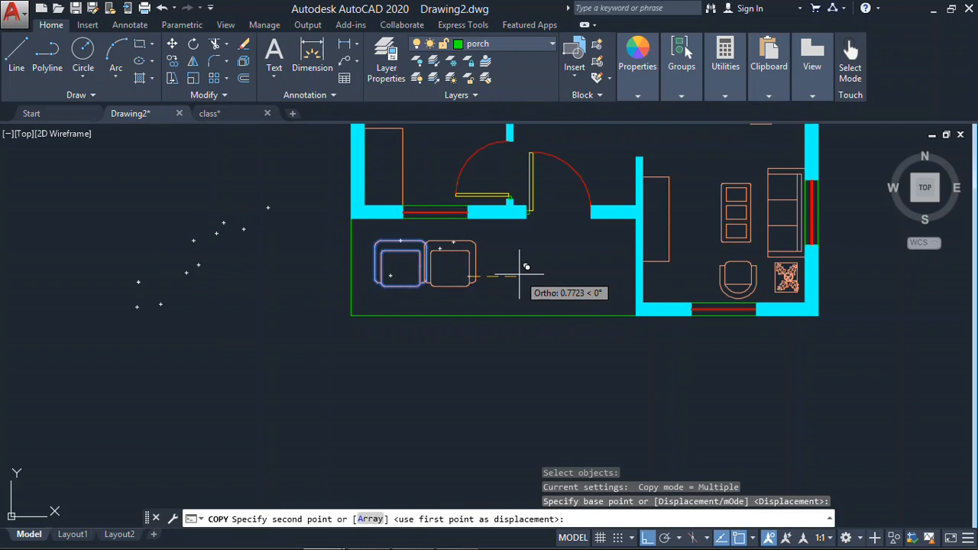
text(1)
key(Return)
key(Escape)
middle_drag(520, 278, 525, 273)
scroll(535, 279, down, 5)
scroll(512, 325, up, 3)
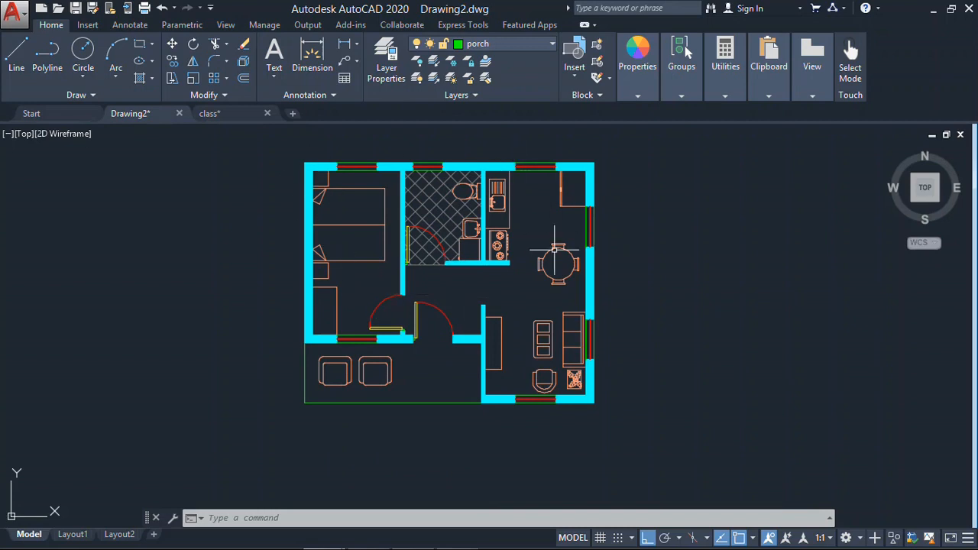
mouse_move(551, 284)
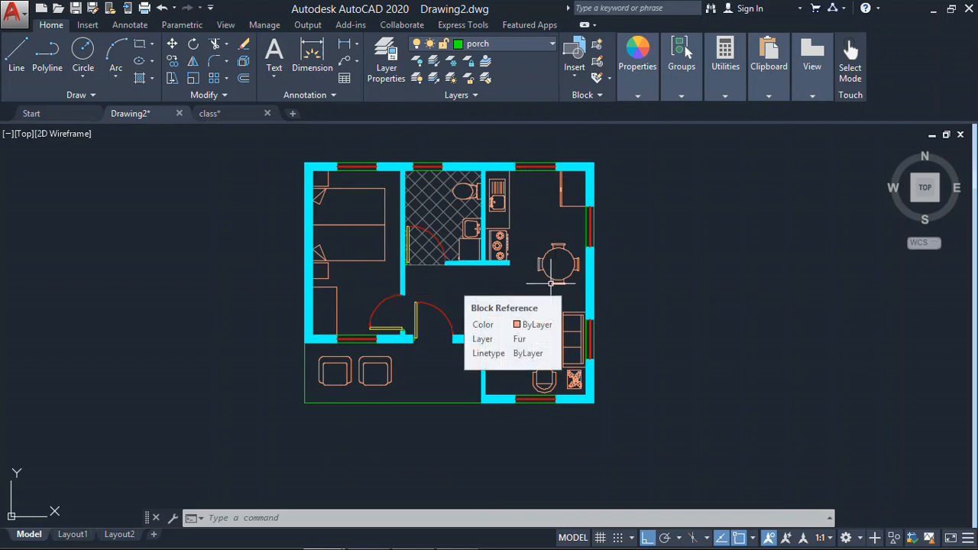